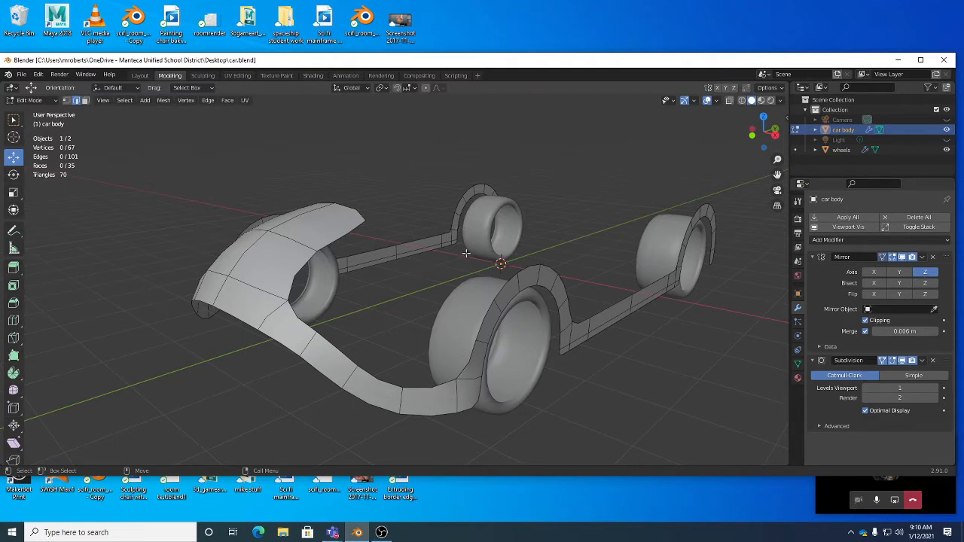
Compare the car body and wheels in Wireframe, Solid and Material Preview shading, finishing in Solid.
{"action": "middle_click_drag", "start_coordinate": [467, 253], "coordinate": [355, 264]}
{"action": "middle_click_drag", "start_coordinate": [657, 273], "coordinate": [293, 211]}
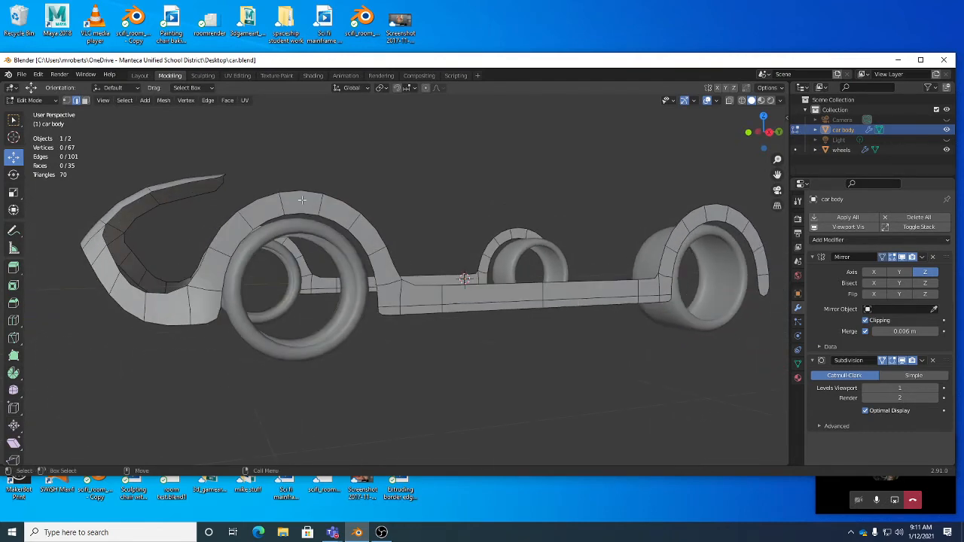
{"action": "middle_click_drag", "start_coordinate": [476, 291], "coordinate": [449, 290]}
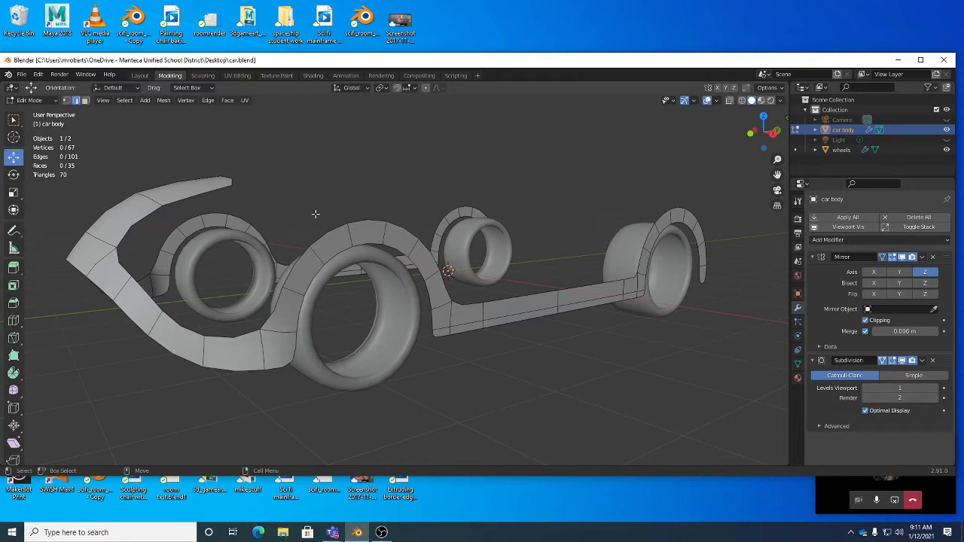
{"action": "left_click", "coordinate": [743, 102]}
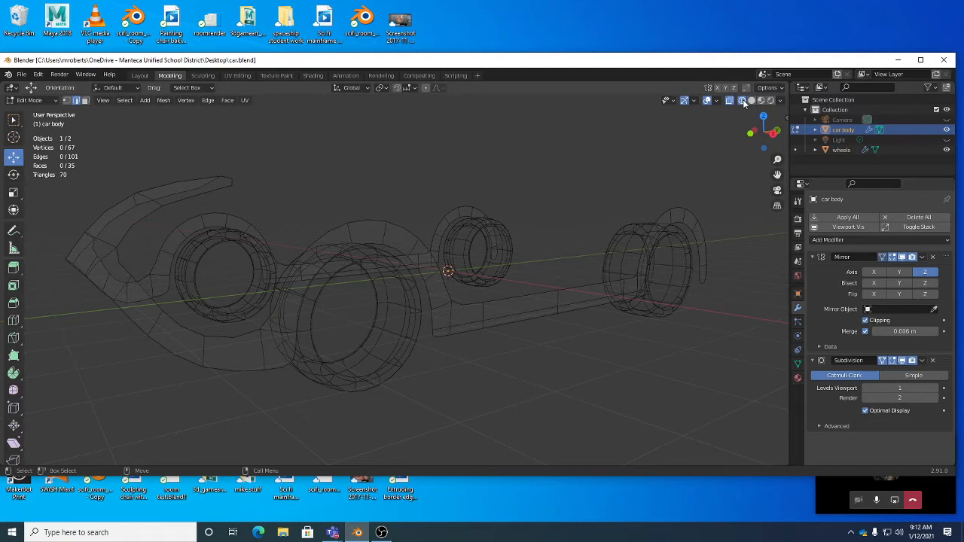
{"action": "left_click", "coordinate": [751, 102]}
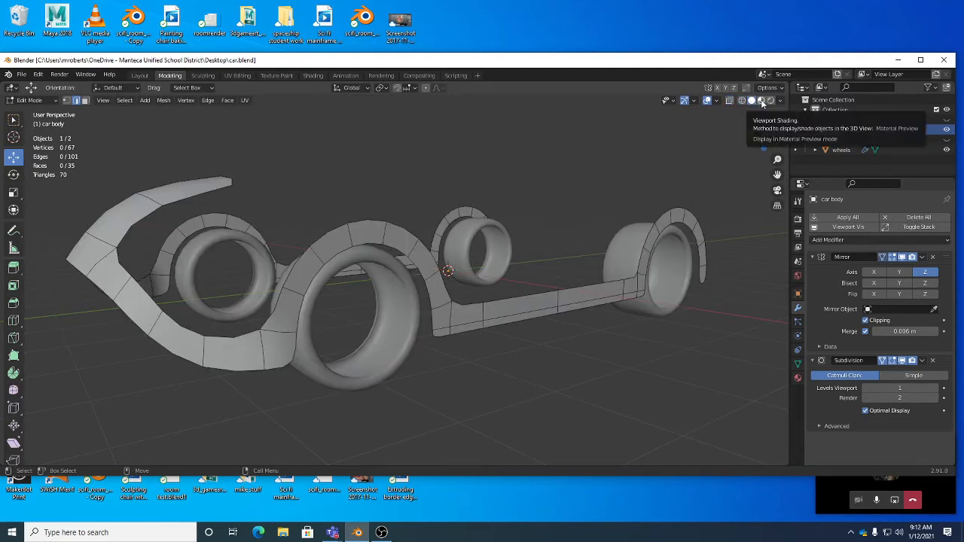
{"action": "left_click", "coordinate": [761, 102]}
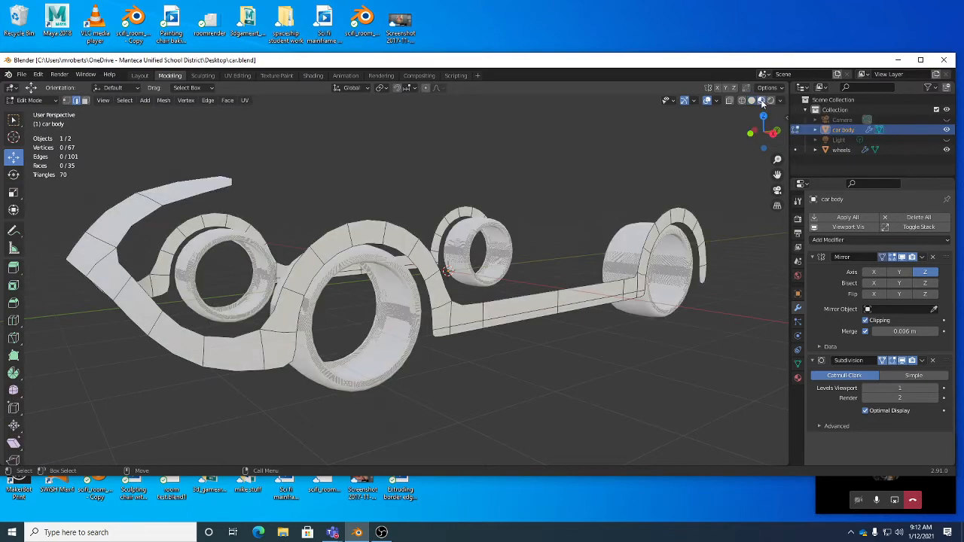
{"action": "middle_click_drag", "start_coordinate": [523, 229], "coordinate": [533, 249]}
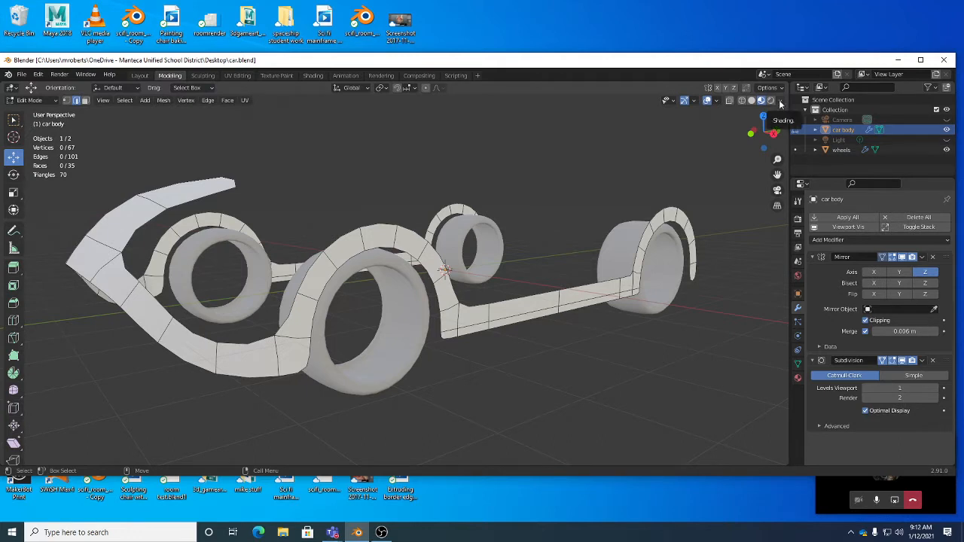
{"action": "left_click", "coordinate": [753, 101]}
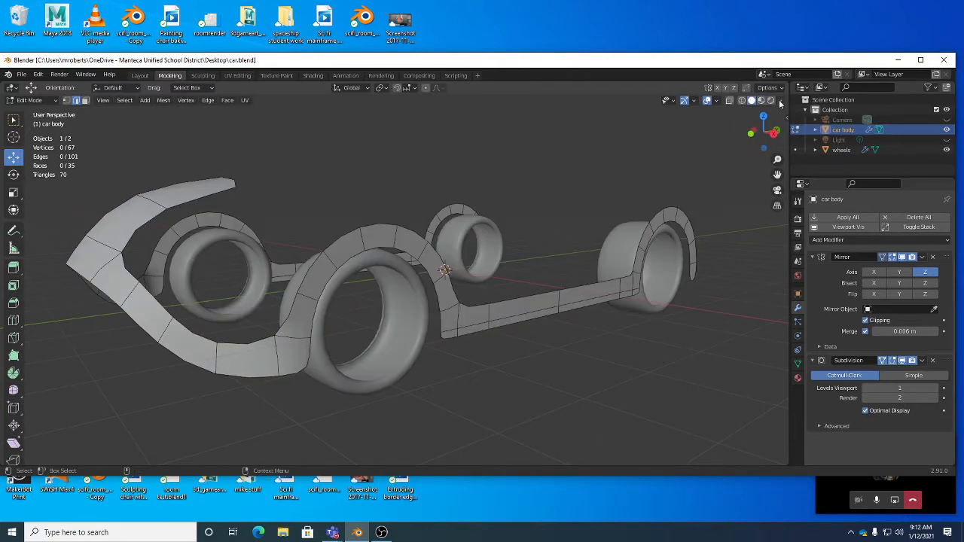
{"action": "left_click", "coordinate": [780, 102]}
{"action": "left_click", "coordinate": [742, 101]}
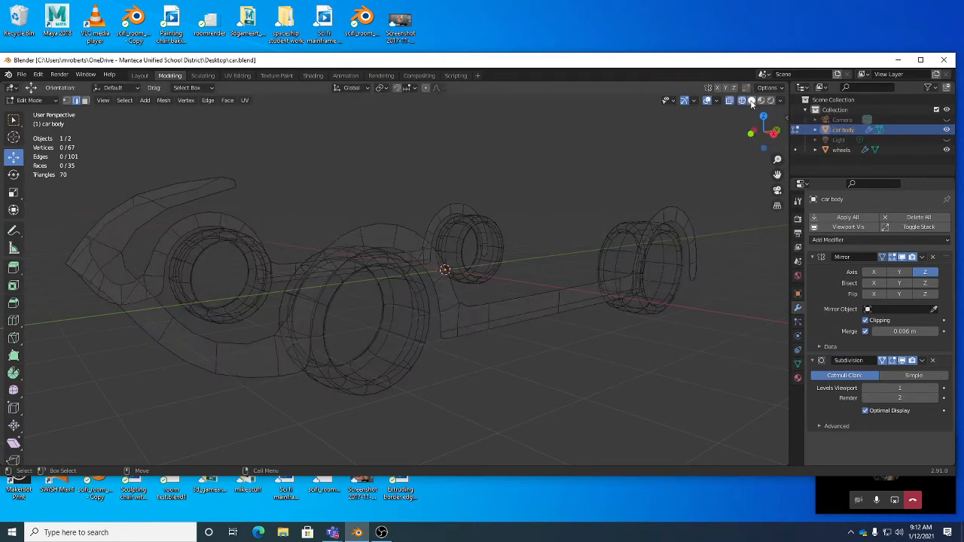
{"action": "left_click", "coordinate": [751, 101]}
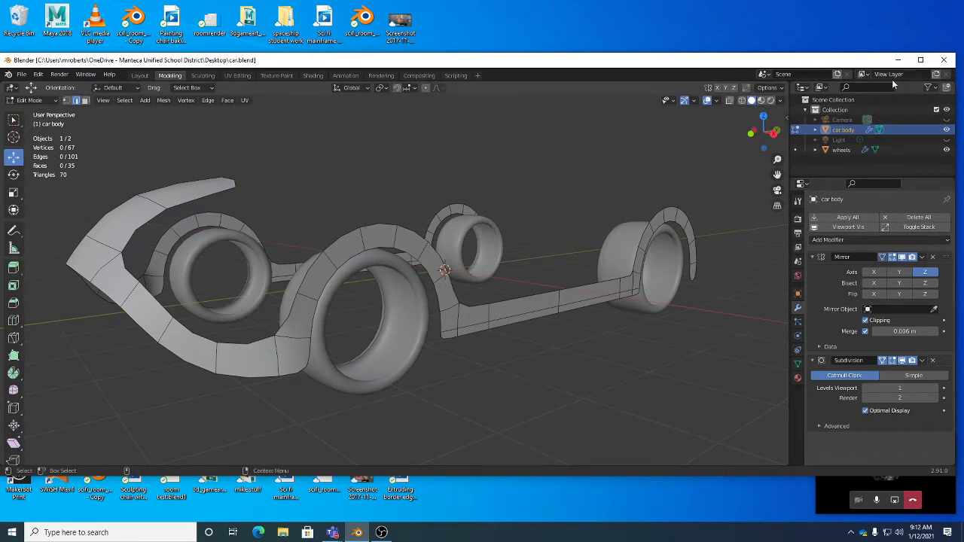
Try Flat lighting in the Solid shading options and restore Studio lighting.
{"action": "left_click", "coordinate": [782, 102]}
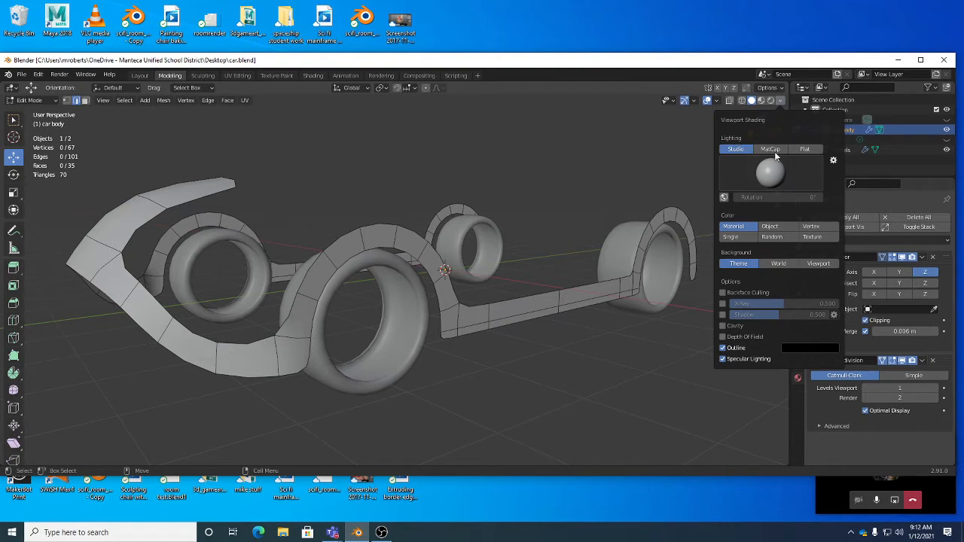
{"action": "left_click", "coordinate": [781, 104]}
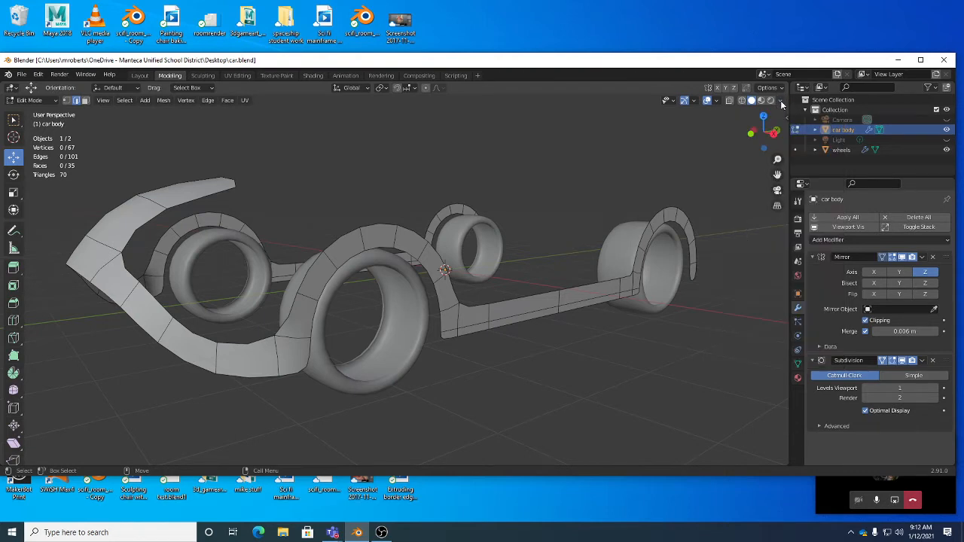
{"action": "left_click", "coordinate": [781, 104]}
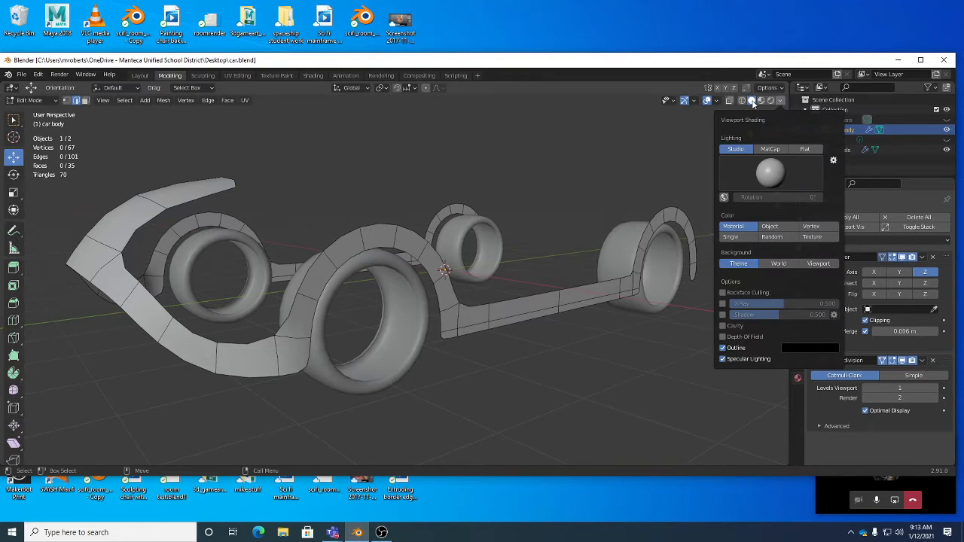
{"action": "left_click", "coordinate": [752, 102]}
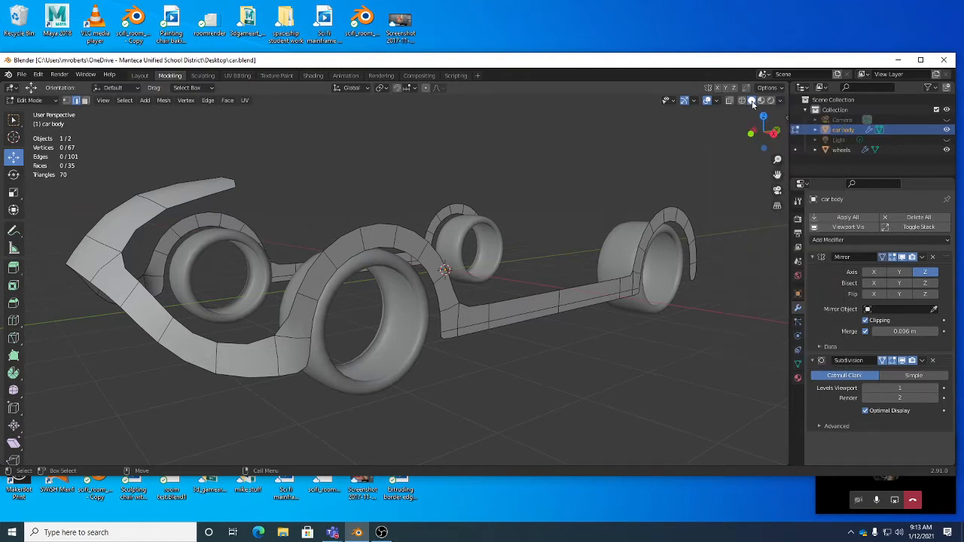
{"action": "left_click", "coordinate": [781, 104]}
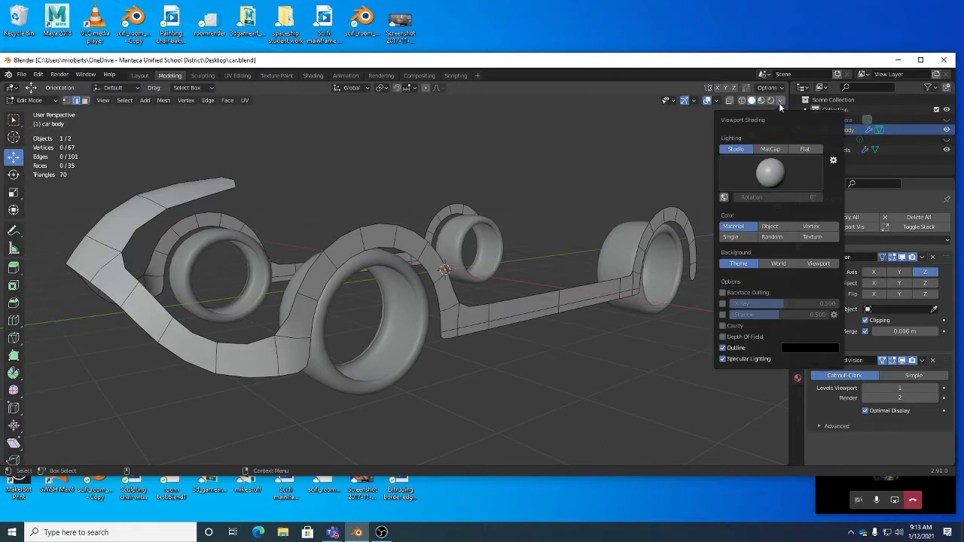
{"action": "left_click", "coordinate": [804, 150]}
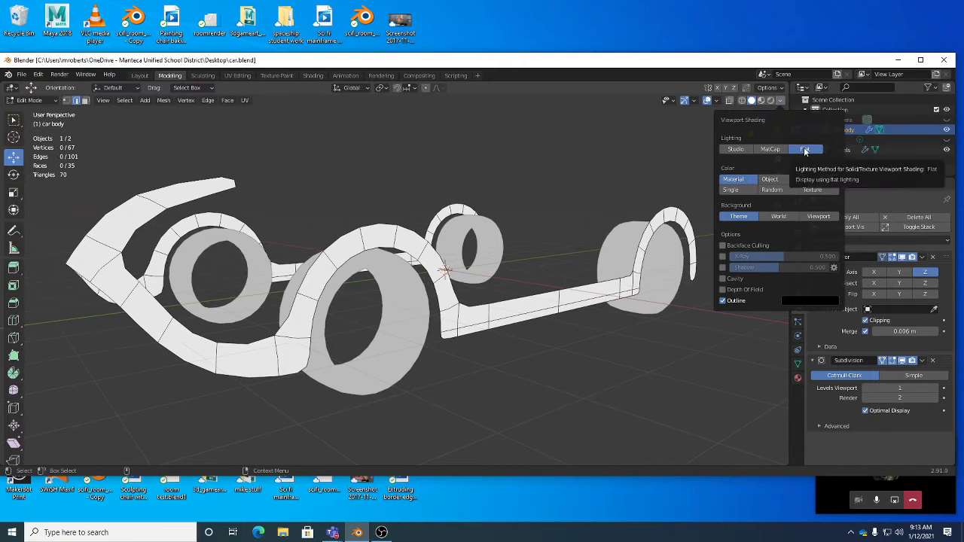
{"action": "left_click", "coordinate": [746, 150]}
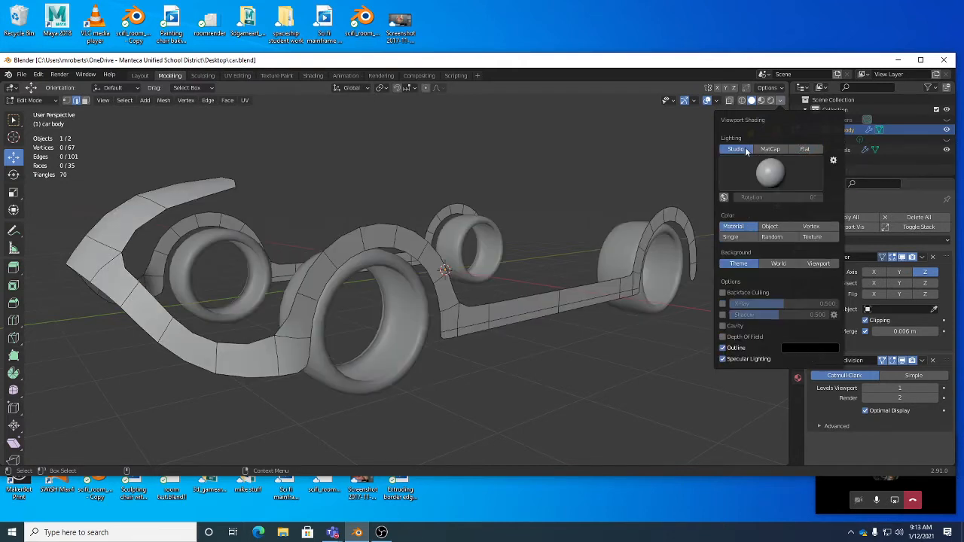
Switch the Solid shading lighting to MatCap and choose the beige clay sphere.
{"action": "left_click", "coordinate": [772, 150]}
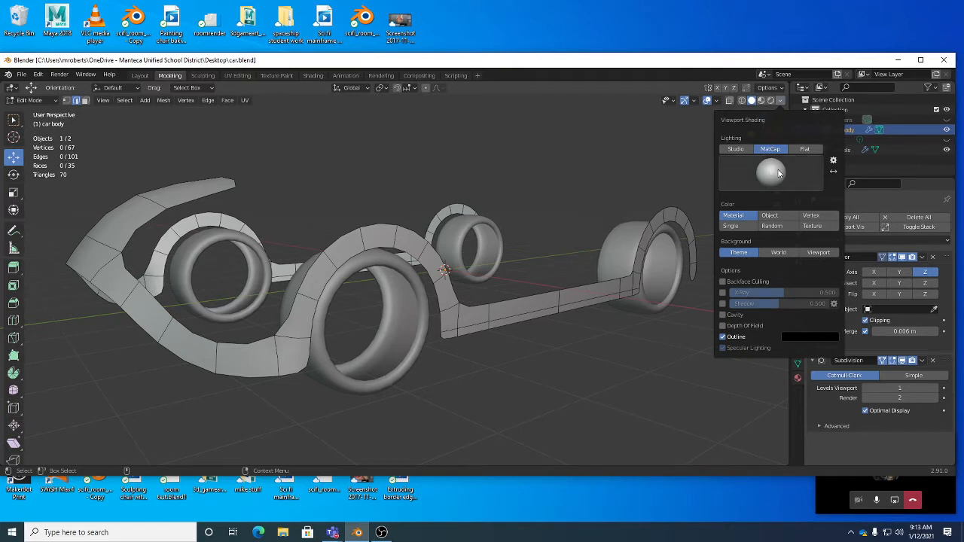
{"action": "left_click", "coordinate": [778, 174]}
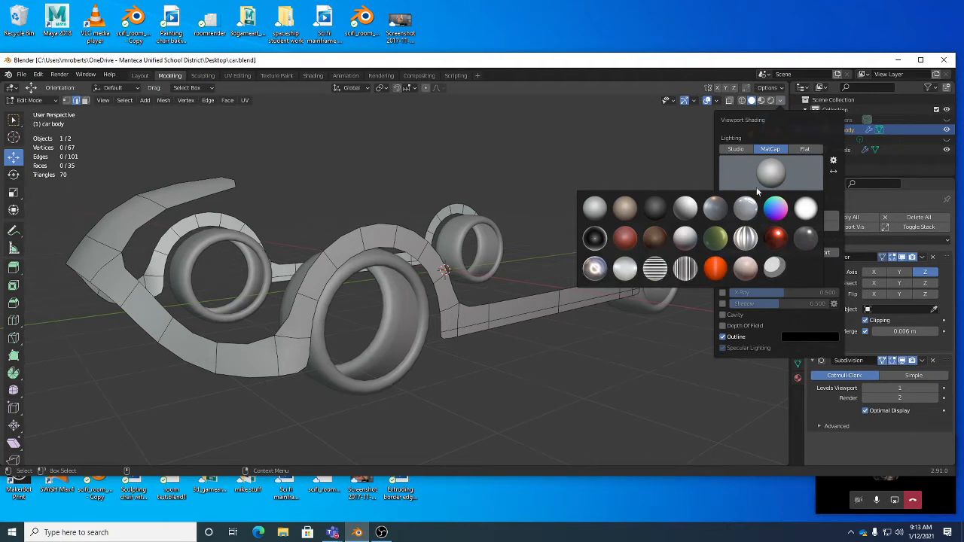
{"action": "left_click", "coordinate": [628, 209]}
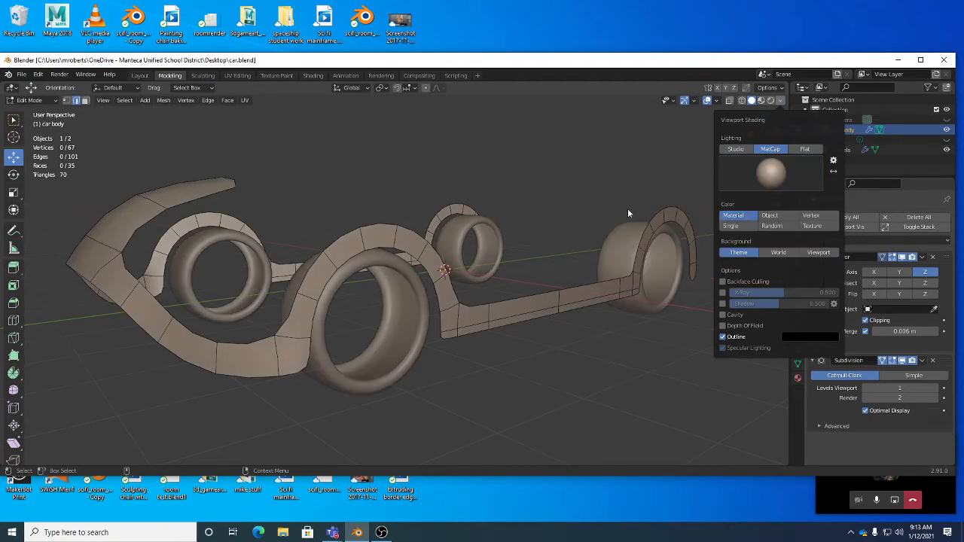
Change the MatCap to the reddish clay_brown.exr sphere and view the car frame with it.
{"action": "left_click", "coordinate": [780, 101]}
{"action": "left_click", "coordinate": [772, 174]}
{"action": "left_click", "coordinate": [631, 240]}
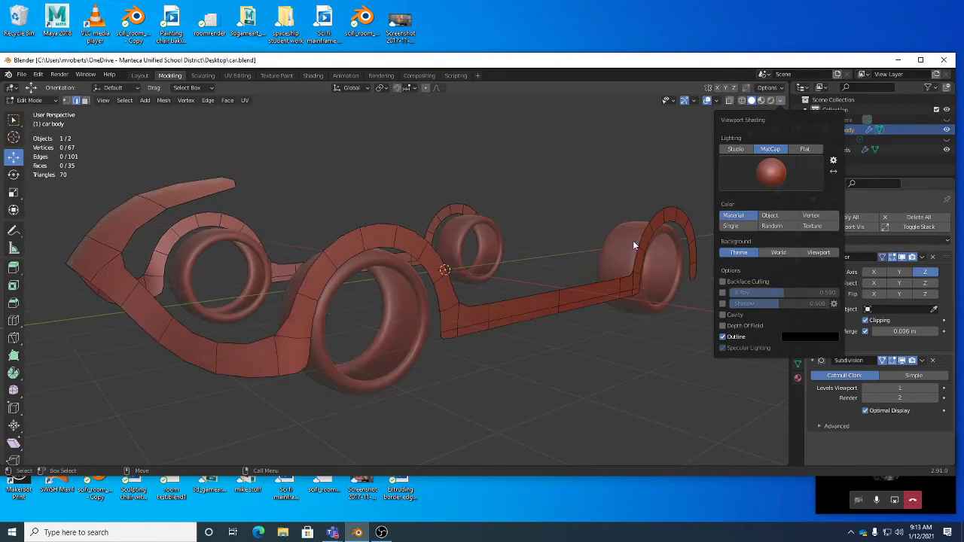
{"action": "middle_click_drag", "start_coordinate": [390, 238], "coordinate": [441, 224]}
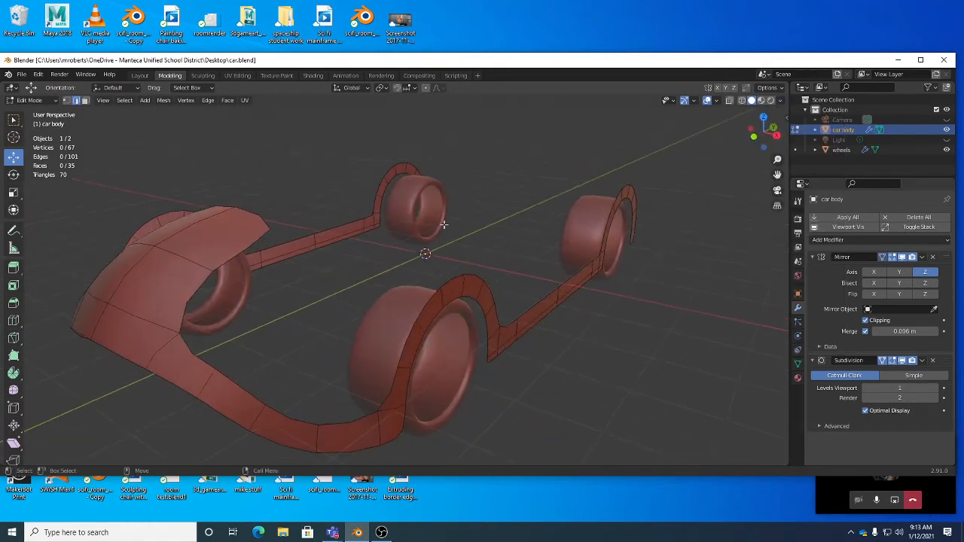
Switch to Studio lighting to look over its light presets, and return to MatCap lighting.
{"action": "left_click", "coordinate": [780, 101]}
{"action": "left_click", "coordinate": [743, 151]}
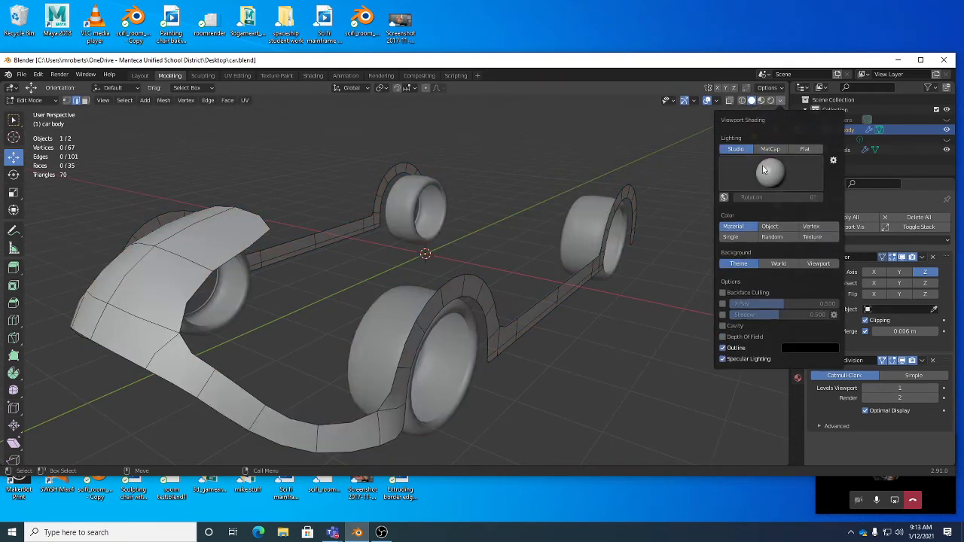
{"action": "left_click", "coordinate": [750, 174]}
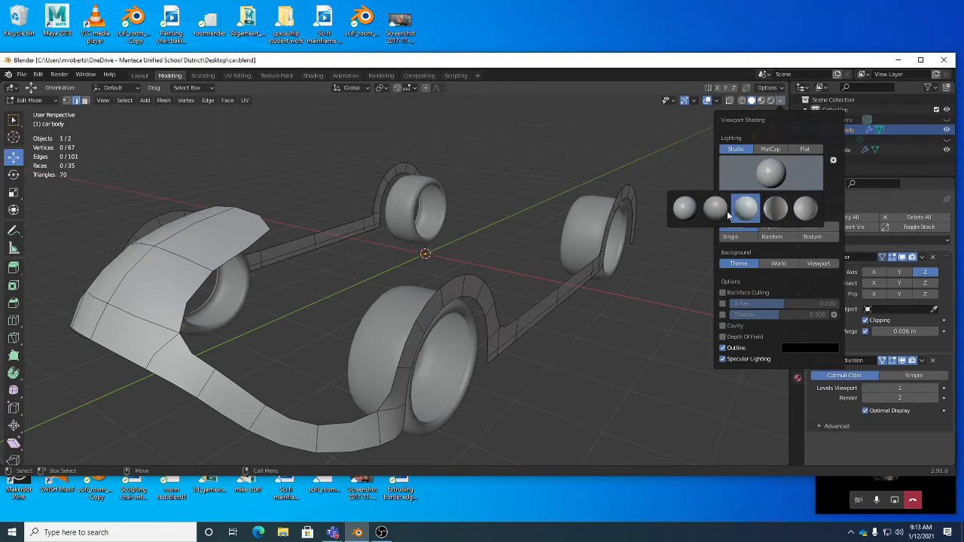
{"action": "left_click", "coordinate": [772, 149]}
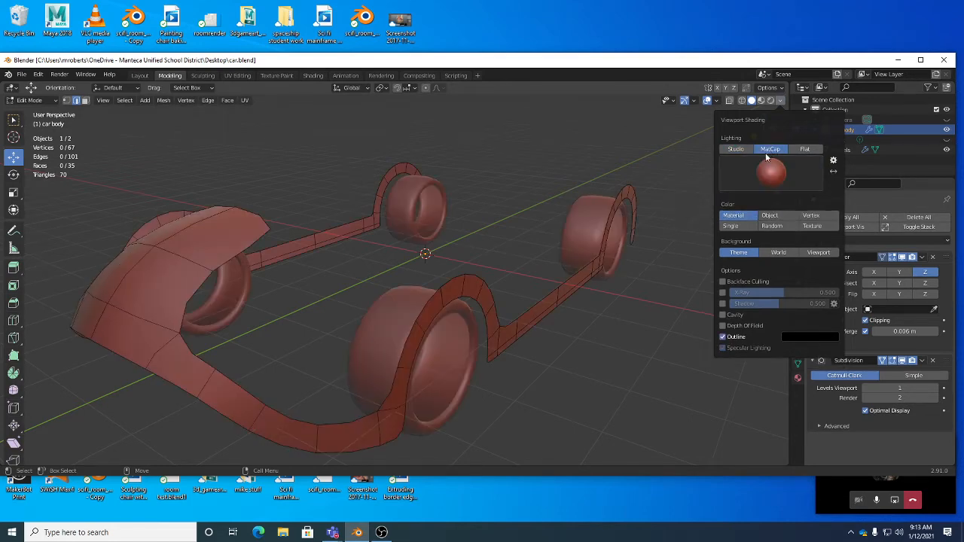
Apply the glossy light-grey MatCap and check its reflections on the frame and wheels.
{"action": "left_click", "coordinate": [770, 171]}
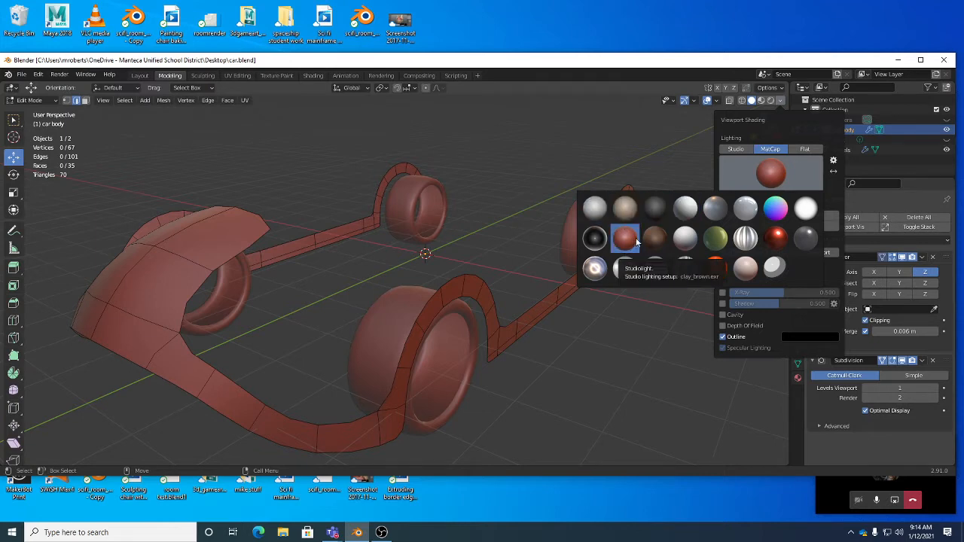
{"action": "left_click", "coordinate": [750, 215]}
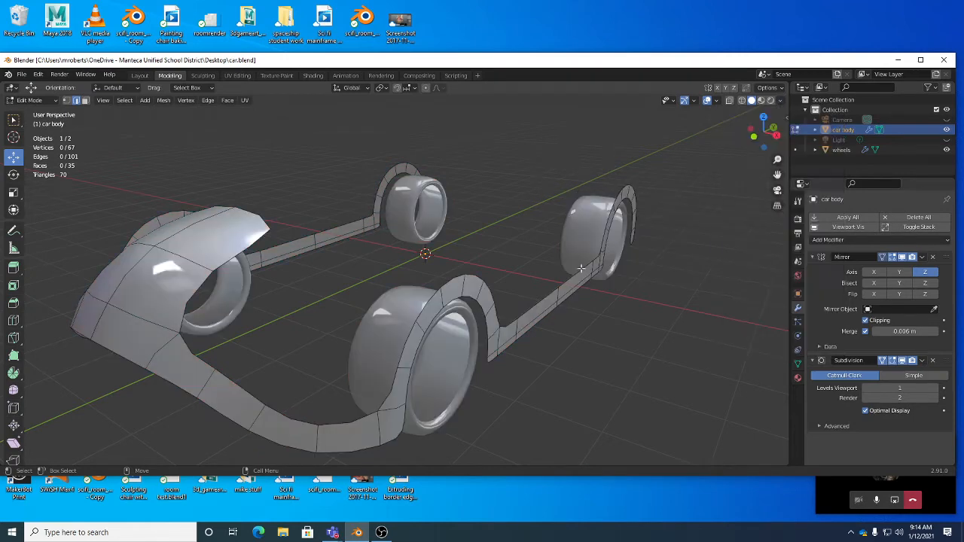
{"action": "mouse_move", "coordinate": [581, 268]}
{"action": "middle_mouse_down"}
{"action": "mouse_move", "coordinate": [534, 224]}
{"action": "mouse_move", "coordinate": [558, 254]}
{"action": "mouse_move", "coordinate": [562, 282]}
{"action": "mouse_move", "coordinate": [599, 269]}
{"action": "mouse_move", "coordinate": [620, 279]}
{"action": "mouse_move", "coordinate": [566, 262]}
{"action": "mouse_move", "coordinate": [580, 256]}
{"action": "middle_mouse_up"}
Apply the glossy red metal_carpaint.exr MatCap and inspect how highlights fall across the wheel arches.
{"action": "left_click", "coordinate": [781, 99]}
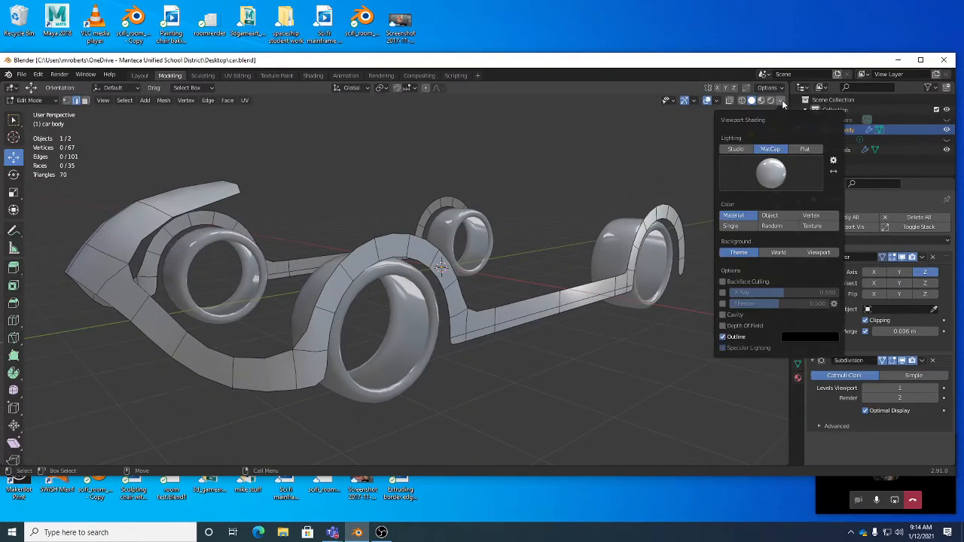
{"action": "left_click", "coordinate": [775, 174]}
{"action": "left_click", "coordinate": [781, 236]}
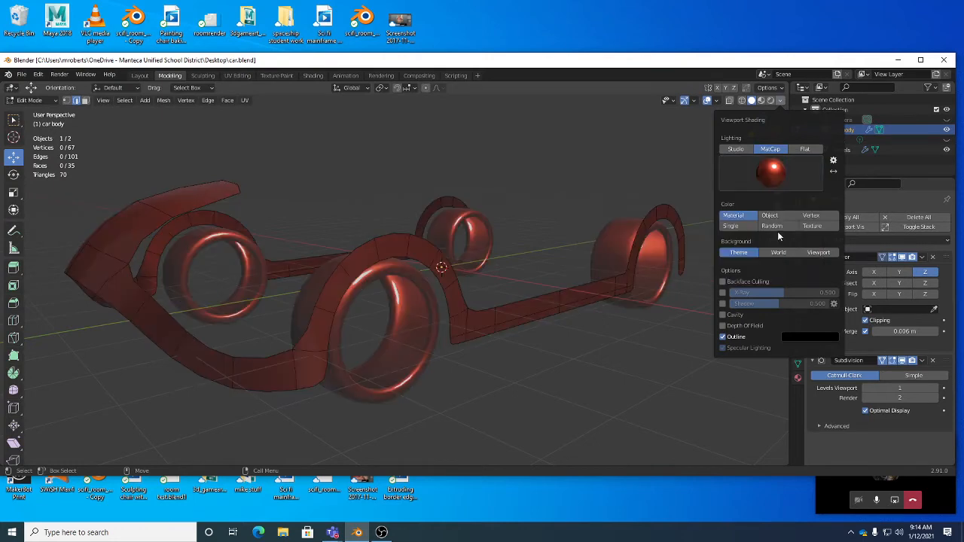
{"action": "middle_click_drag", "start_coordinate": [463, 260], "coordinate": [437, 218]}
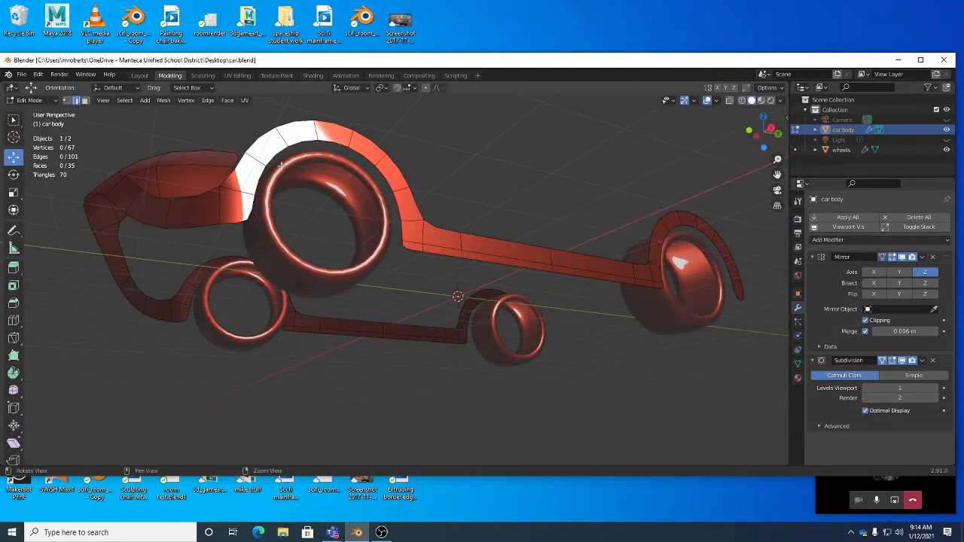
{"action": "middle_click_drag", "start_coordinate": [262, 166], "coordinate": [375, 205]}
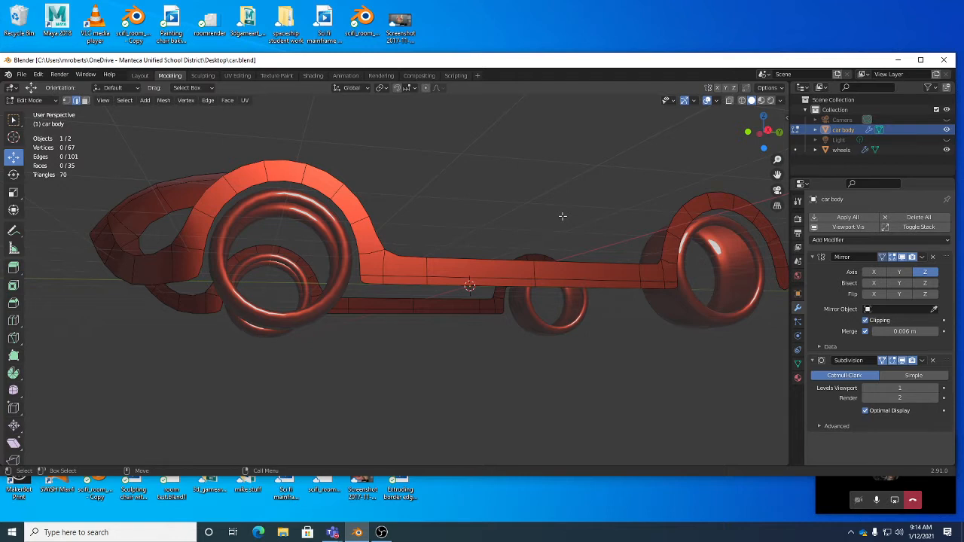
Replace the red car-paint MatCap with the glossy light-grey one and examine the underside of the frame.
{"action": "left_click", "coordinate": [781, 100]}
{"action": "left_click", "coordinate": [771, 173]}
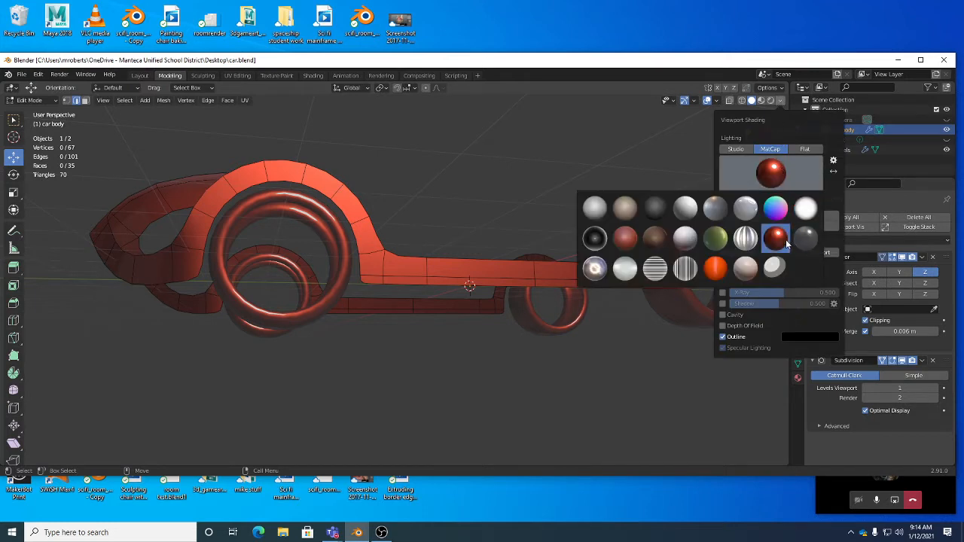
{"action": "left_click", "coordinate": [746, 211]}
{"action": "mouse_move", "coordinate": [456, 217]}
{"action": "middle_mouse_down"}
{"action": "mouse_move", "coordinate": [465, 187]}
{"action": "mouse_move", "coordinate": [461, 226]}
{"action": "mouse_move", "coordinate": [467, 216]}
{"action": "mouse_move", "coordinate": [462, 196]}
{"action": "middle_mouse_up"}
Set the MatCap to the metallic sphere with the bright central highlight and view the car from the side.
{"action": "left_click", "coordinate": [781, 100]}
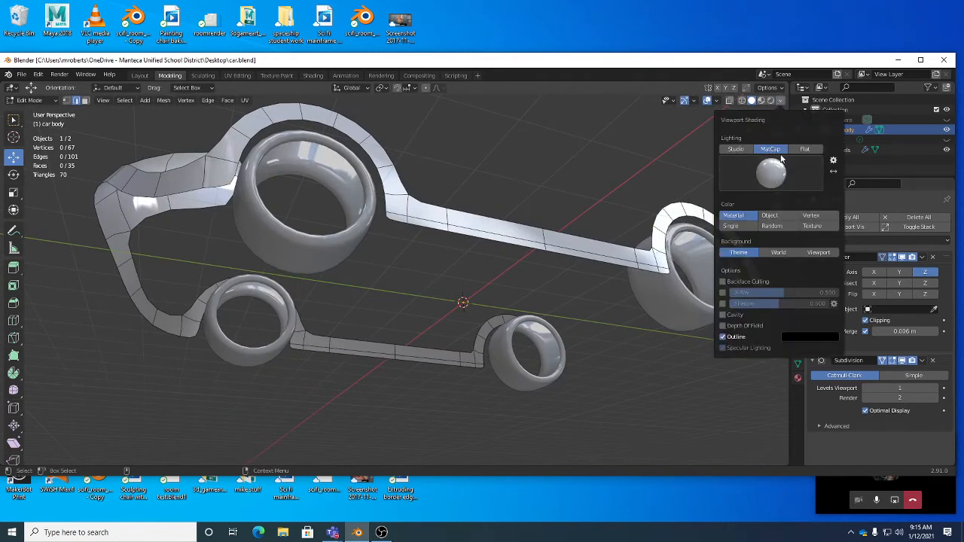
{"action": "left_click", "coordinate": [774, 172]}
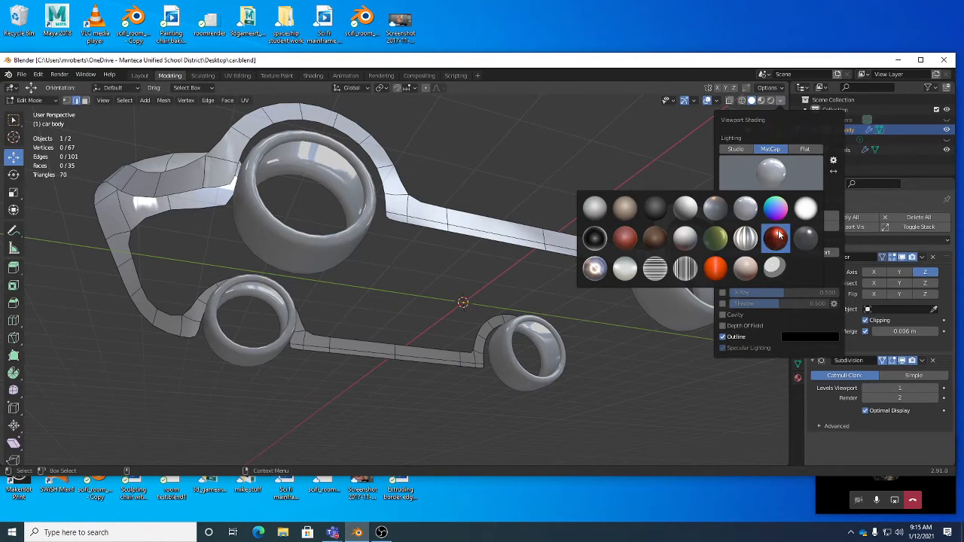
{"action": "left_click", "coordinate": [595, 269]}
{"action": "mouse_move", "coordinate": [595, 270]}
{"action": "middle_mouse_down"}
{"action": "mouse_move", "coordinate": [517, 271]}
{"action": "mouse_move", "coordinate": [521, 251]}
{"action": "mouse_move", "coordinate": [533, 259]}
{"action": "mouse_move", "coordinate": [501, 237]}
{"action": "mouse_move", "coordinate": [531, 256]}
{"action": "middle_mouse_up"}
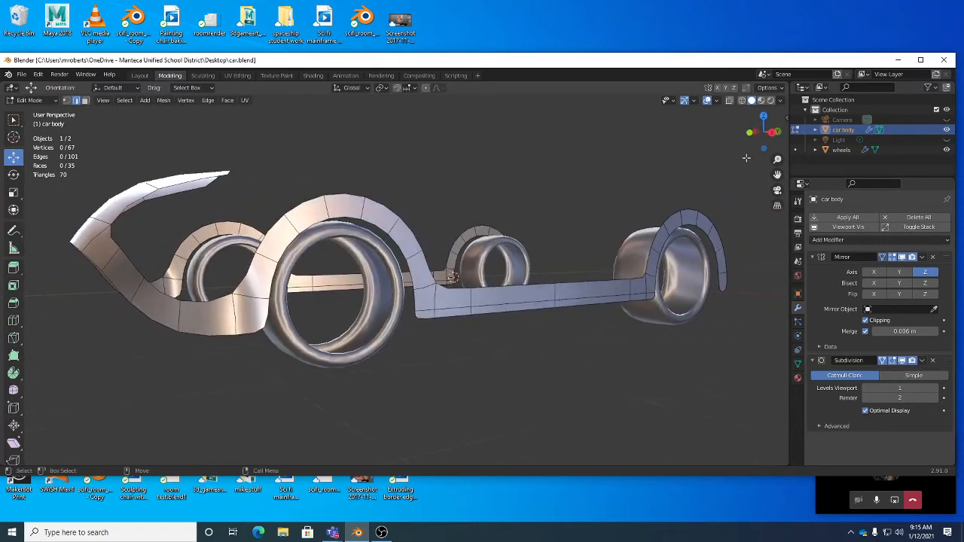
Apply the glossy red metal_carpaint.exr MatCap to the car model in the viewport.
{"action": "left_click", "coordinate": [780, 101]}
{"action": "left_click", "coordinate": [770, 173]}
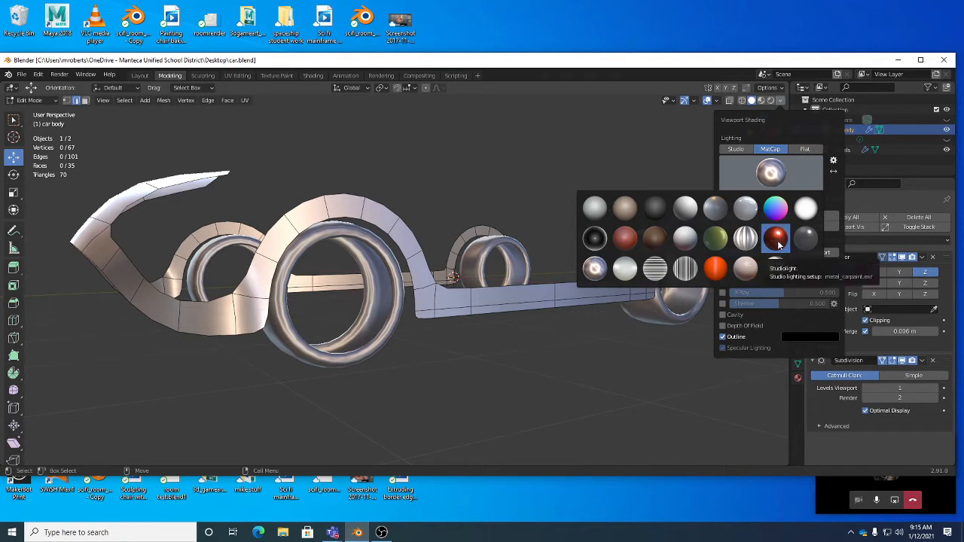
{"action": "left_click", "coordinate": [771, 173]}
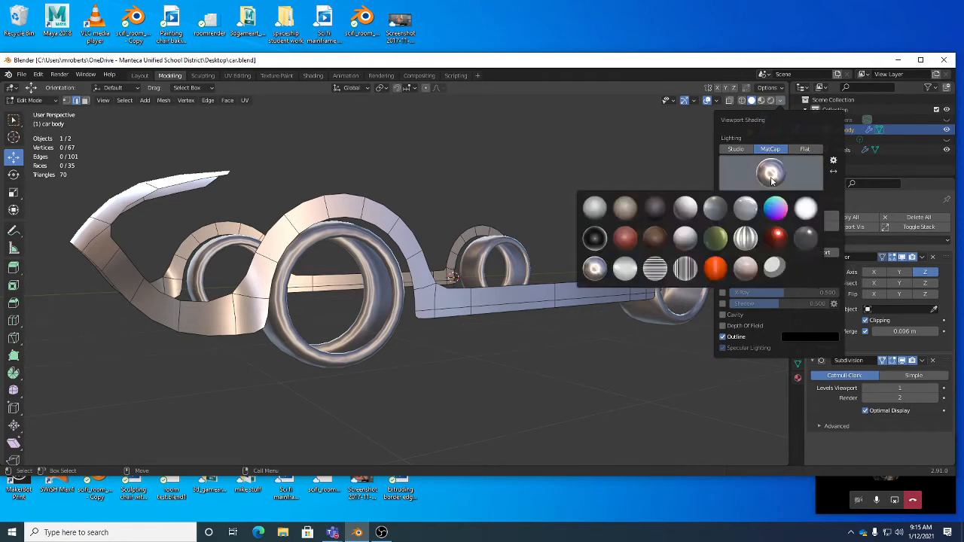
{"action": "left_click", "coordinate": [782, 240]}
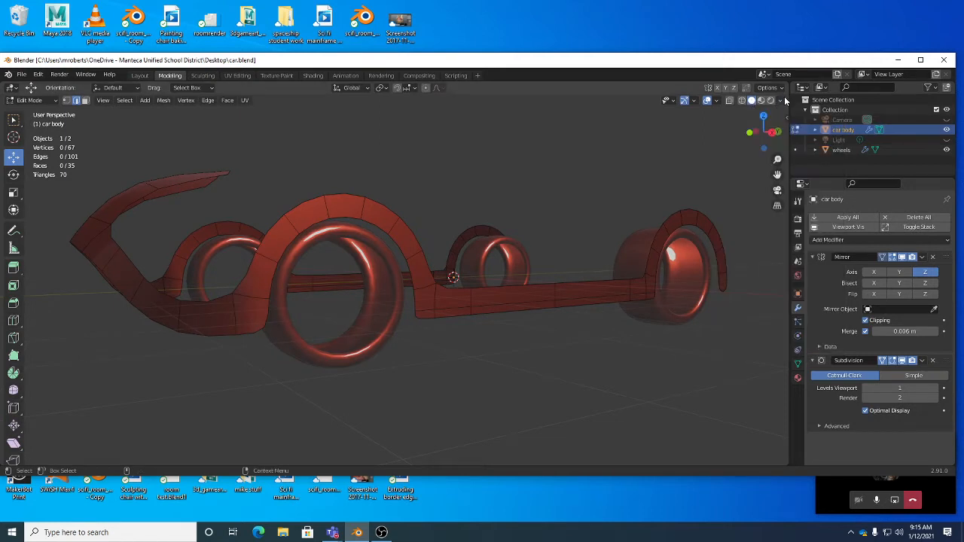
Switch the viewport lighting from MatCap to Studio with the plain grey sphere.
{"action": "left_click", "coordinate": [781, 100]}
{"action": "left_click", "coordinate": [735, 149]}
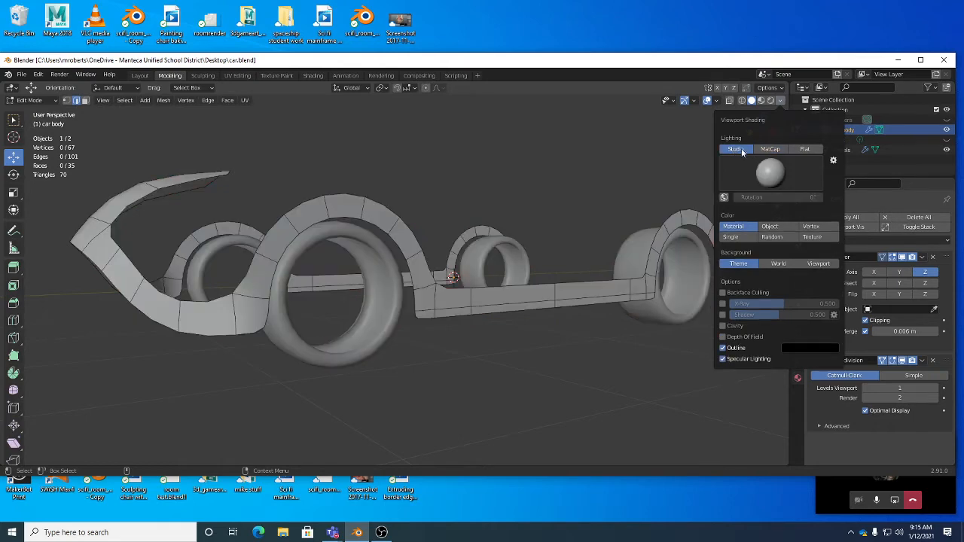
{"action": "left_click", "coordinate": [771, 175]}
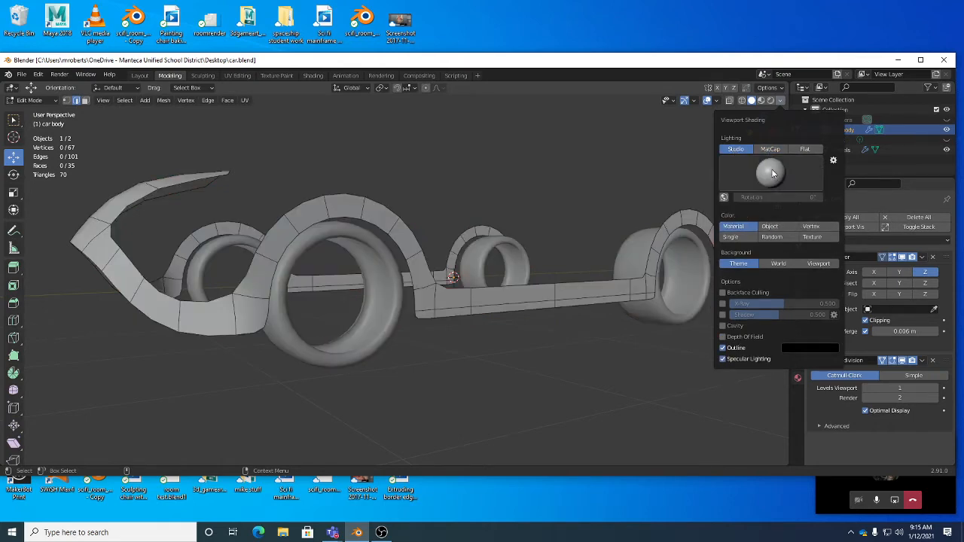
{"action": "left_click", "coordinate": [773, 173]}
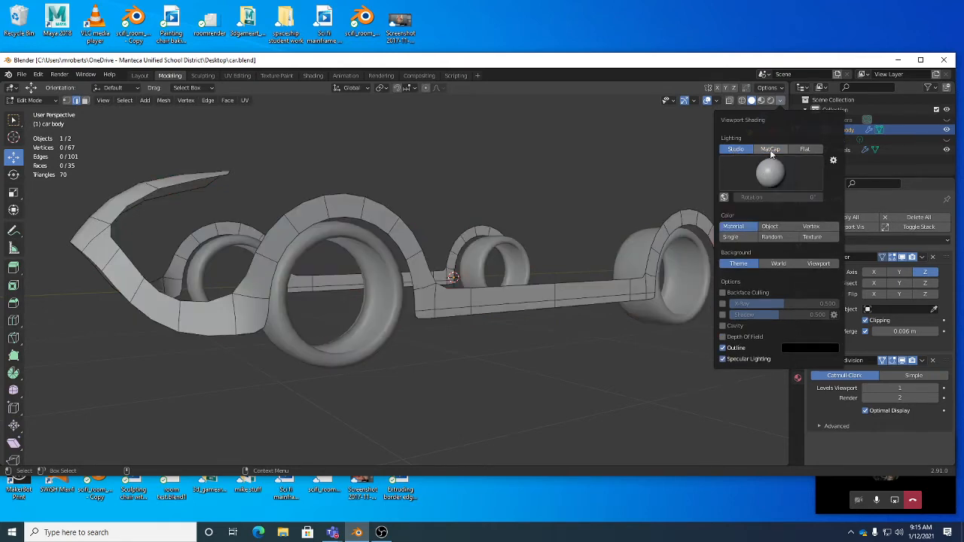
Return the viewport lighting to MatCap with the glossy light-grey sphere and inspect the frame from below and above.
{"action": "left_click", "coordinate": [770, 149]}
{"action": "left_click", "coordinate": [770, 177]}
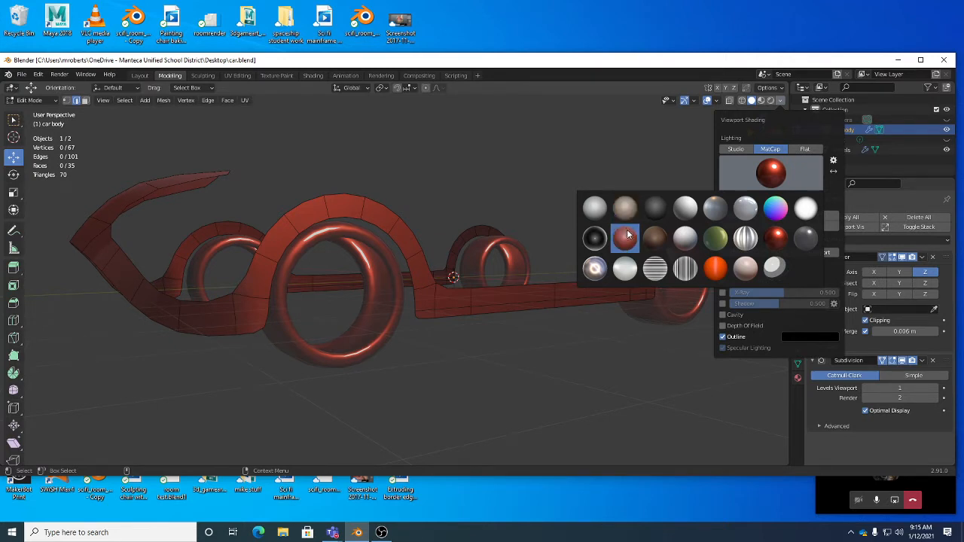
{"action": "left_click", "coordinate": [744, 210]}
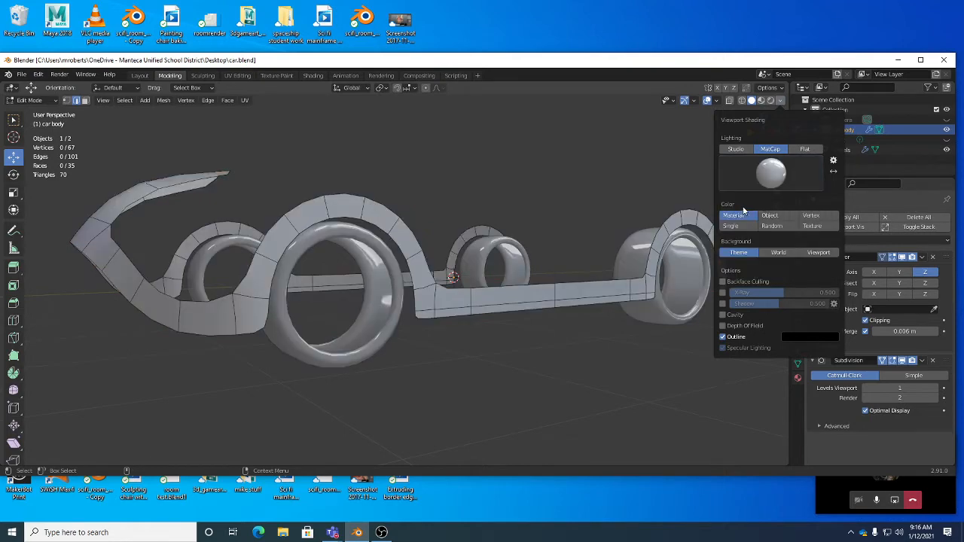
{"action": "mouse_move", "coordinate": [482, 301]}
{"action": "middle_mouse_down"}
{"action": "mouse_move", "coordinate": [491, 229]}
{"action": "mouse_move", "coordinate": [509, 218]}
{"action": "mouse_move", "coordinate": [490, 226]}
{"action": "mouse_move", "coordinate": [536, 214]}
{"action": "middle_mouse_up"}
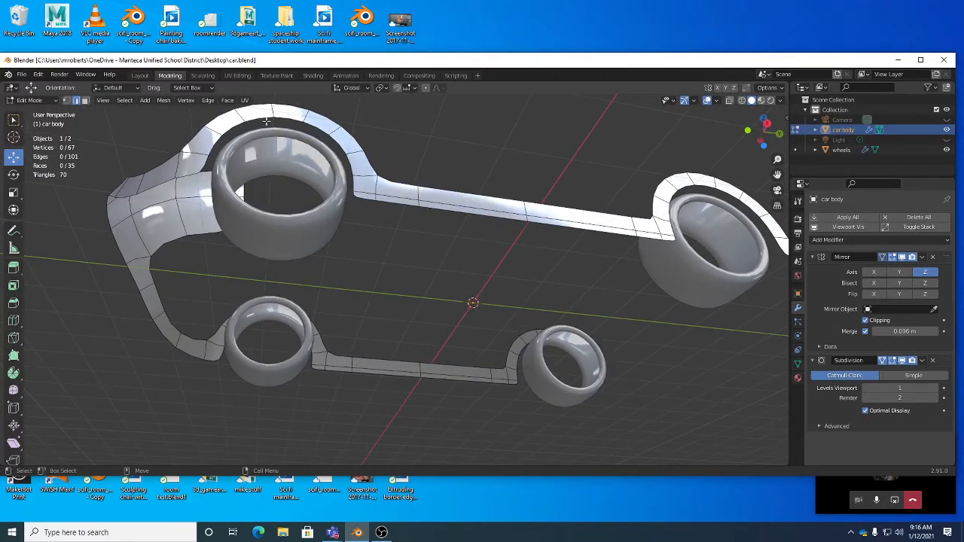
{"action": "middle_click_drag", "start_coordinate": [267, 120], "coordinate": [372, 264]}
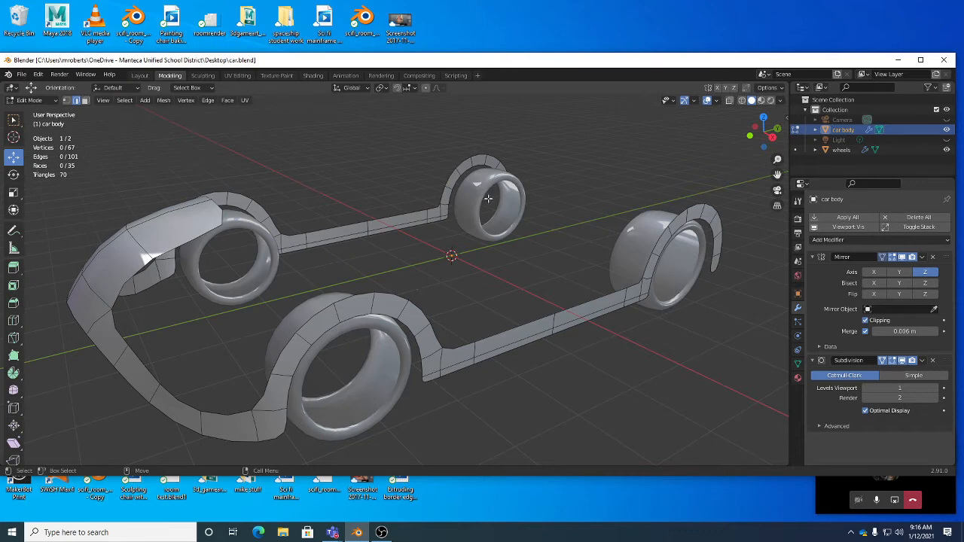
{"action": "left_click", "coordinate": [780, 100]}
{"action": "mouse_move", "coordinate": [454, 296]}
{"action": "middle_mouse_down"}
{"action": "mouse_move", "coordinate": [441, 294]}
{"action": "mouse_move", "coordinate": [452, 290]}
{"action": "middle_mouse_up"}
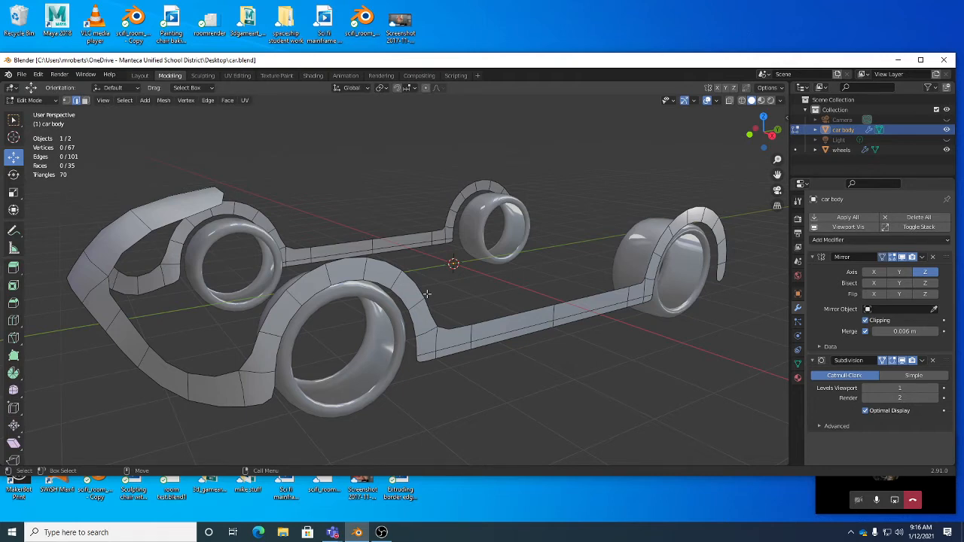
{"action": "left_click", "coordinate": [783, 102]}
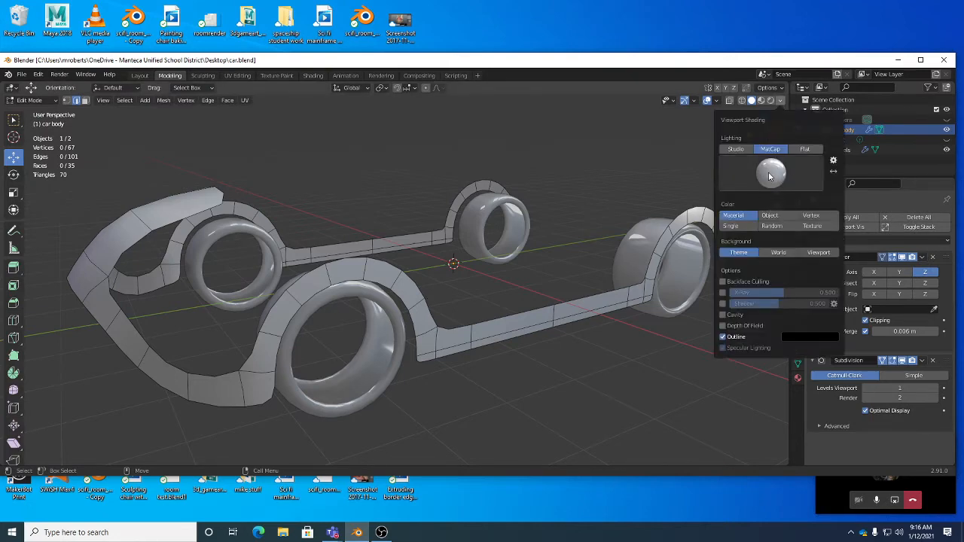
{"action": "left_click", "coordinate": [783, 101]}
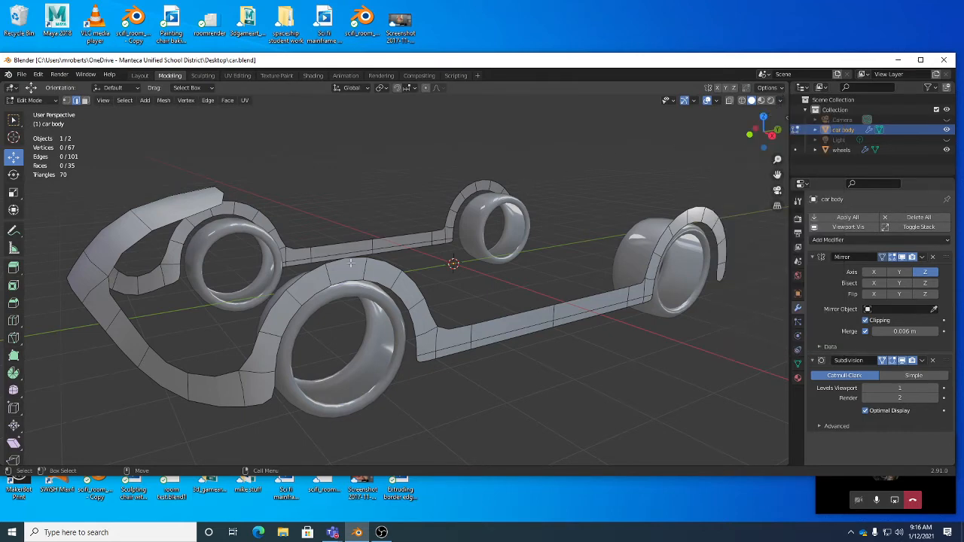
{"action": "middle_click_drag", "start_coordinate": [351, 263], "coordinate": [305, 239]}
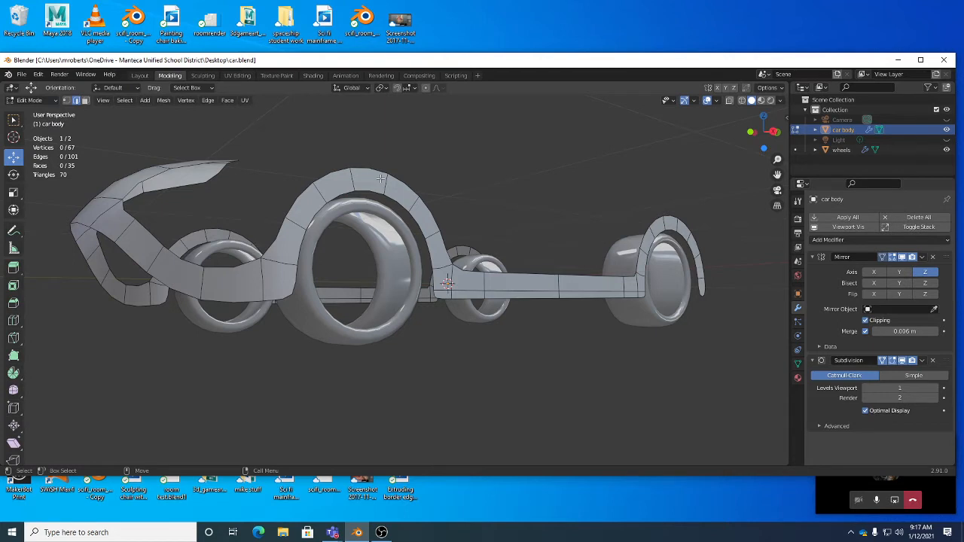
Try vertex selection, face selection and Object Mode on the car body, ending in edge selection in Edit Mode.
{"action": "key", "text": "1"}
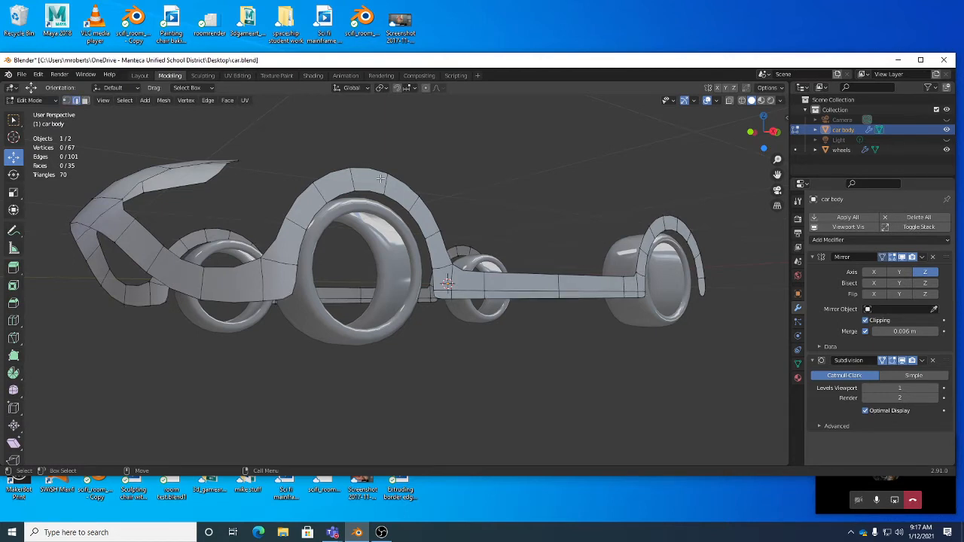
{"action": "key", "text": "3"}
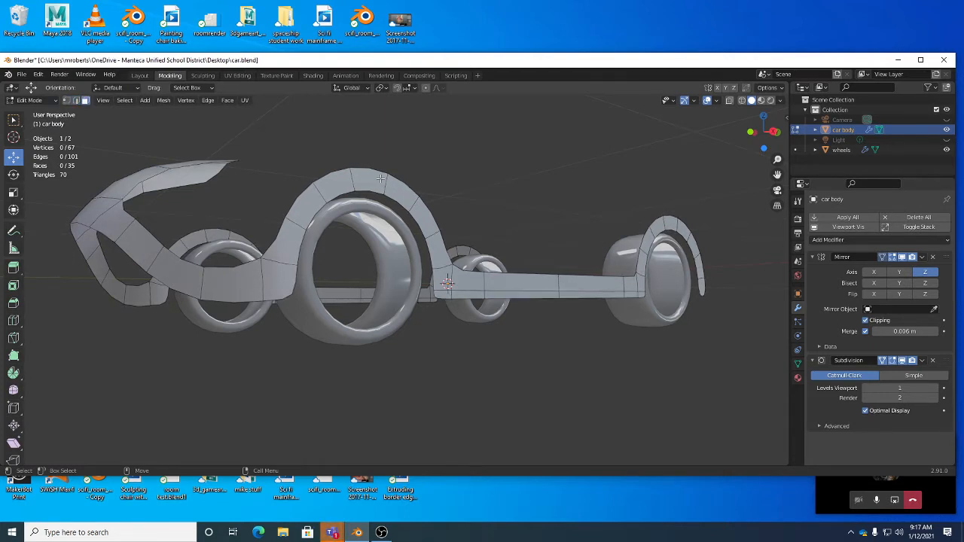
{"action": "key", "text": "Tab"}
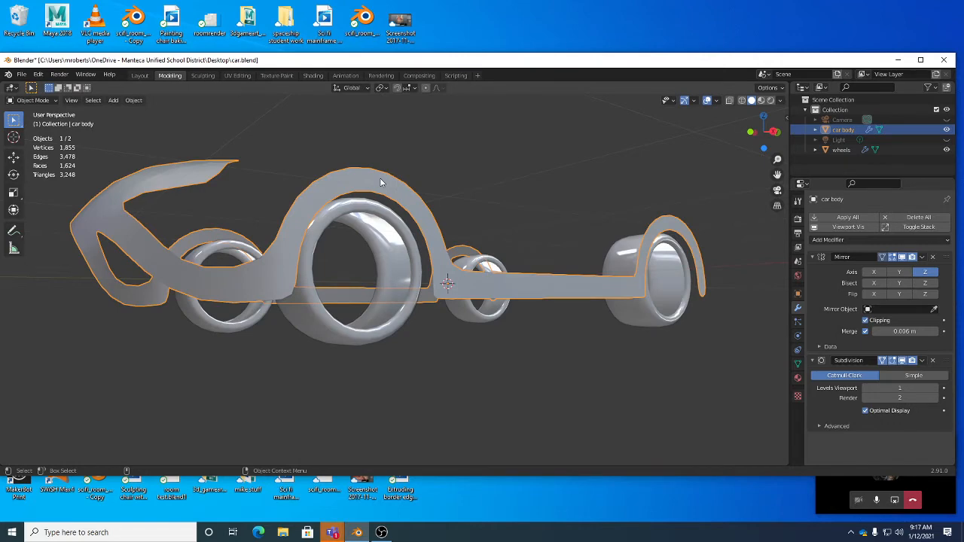
{"action": "key", "text": "Tab"}
{"action": "middle_click_drag", "start_coordinate": [381, 178], "coordinate": [390, 214]}
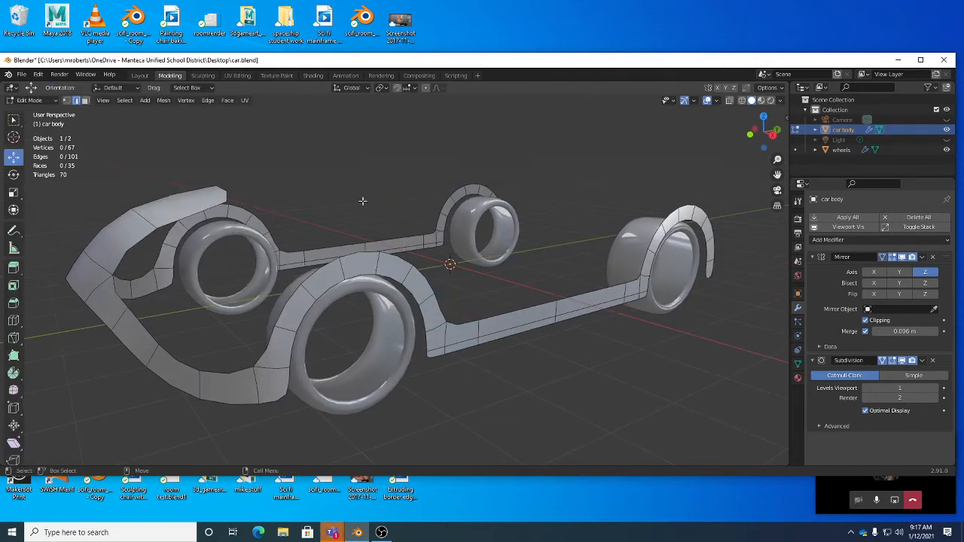
Check the available keymap presets in the preferences, keep Industry Compatible and close the preferences window.
{"action": "left_click", "coordinate": [44, 78]}
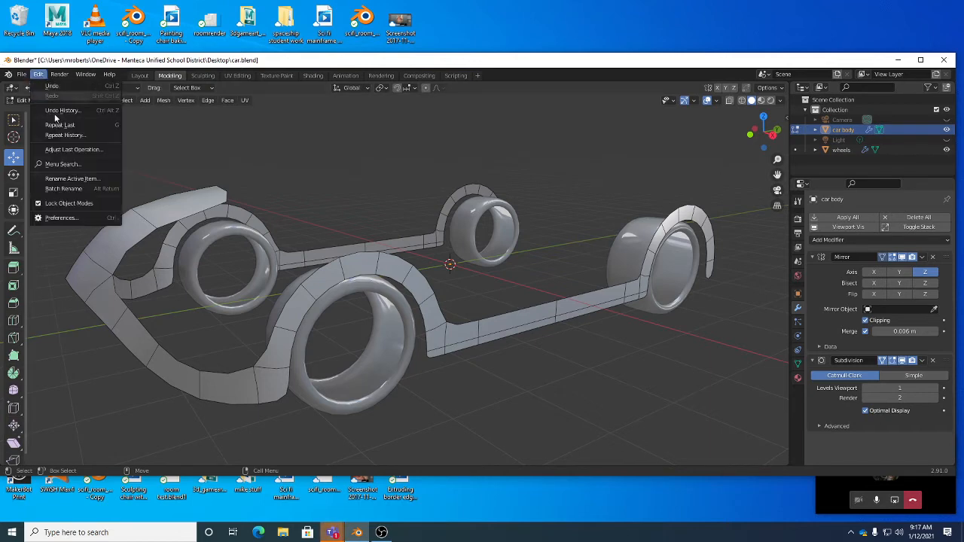
{"action": "left_click", "coordinate": [72, 215]}
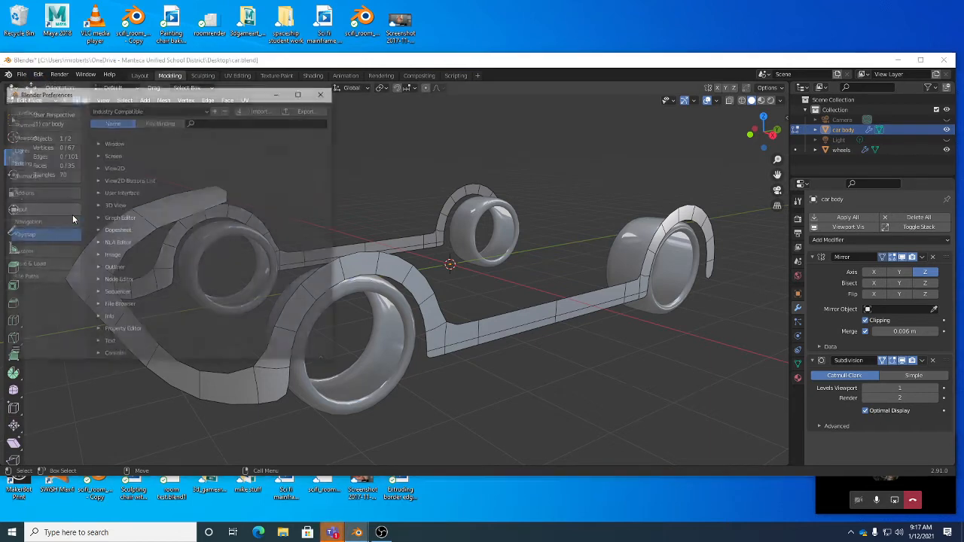
{"action": "left_click", "coordinate": [133, 111]}
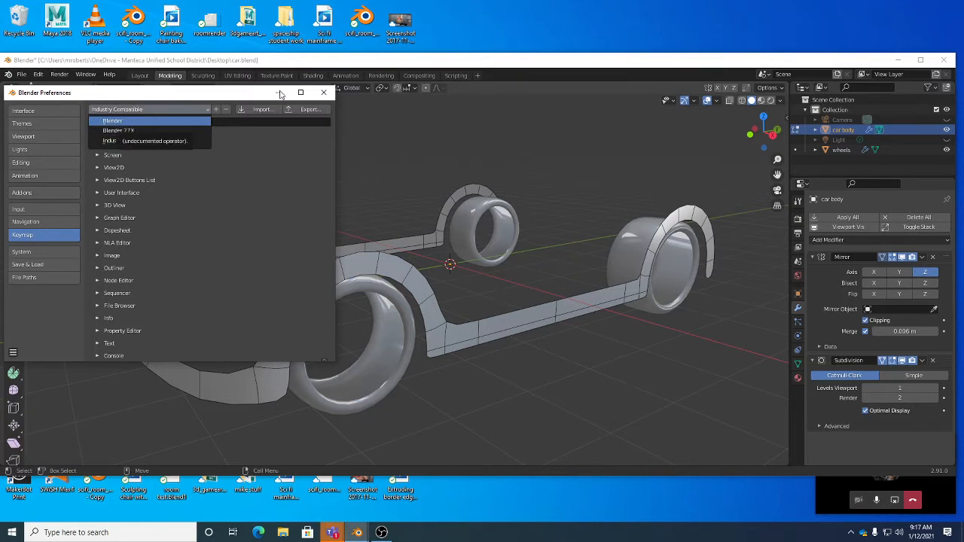
{"action": "left_click", "coordinate": [189, 110]}
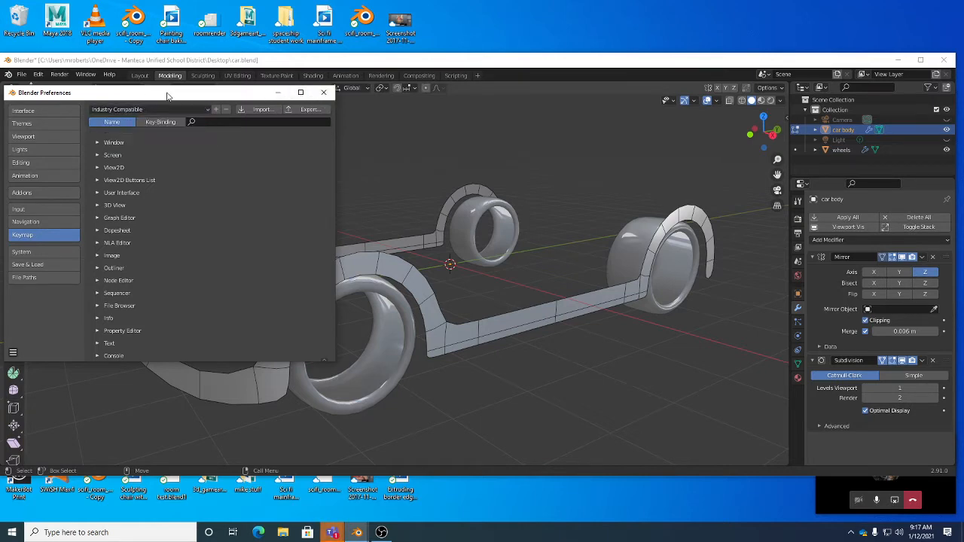
{"action": "left_click", "coordinate": [324, 92]}
Select a single edge of the car body frame at the base of the front wheel arch.
{"action": "left_click_drag", "start_coordinate": [301, 344], "coordinate": [261, 233], "text": "alt"}
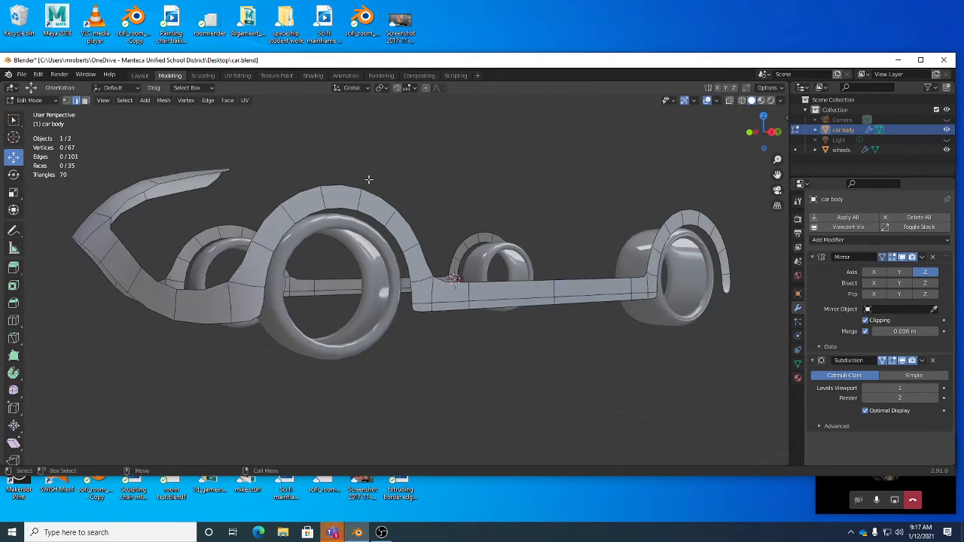
{"action": "left_click_drag", "start_coordinate": [236, 262], "coordinate": [273, 230], "text": "alt"}
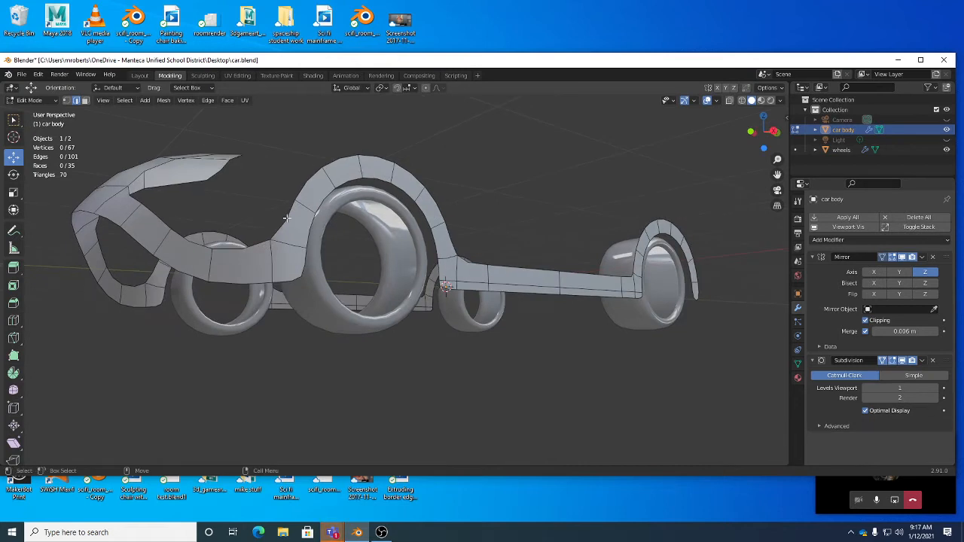
{"action": "left_click", "coordinate": [287, 218]}
{"action": "left_click_drag", "start_coordinate": [287, 218], "coordinate": [309, 228], "text": "alt"}
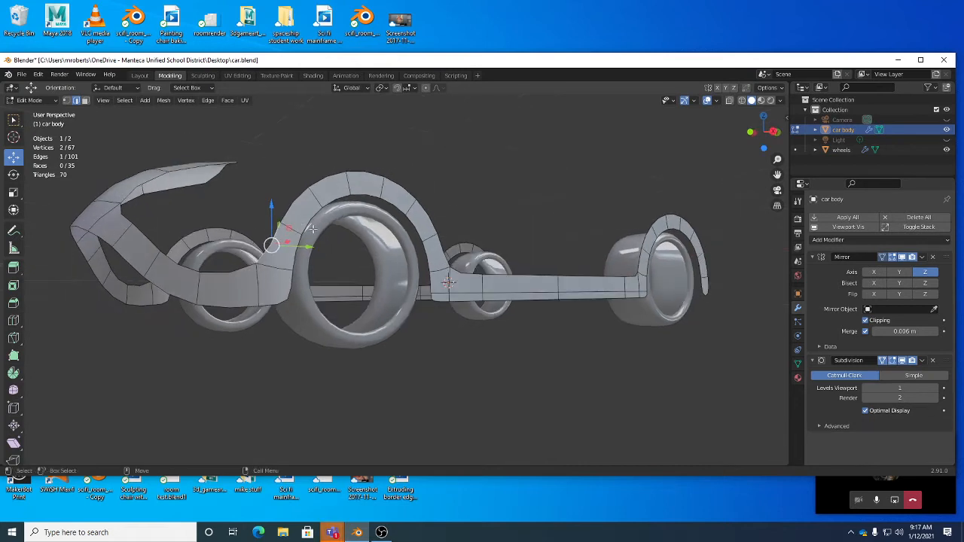
Switch the active tool through Move, Rotate and Scale, finishing with Select Box.
{"action": "key", "text": "w"}
{"action": "key", "text": "w"}
{"action": "key", "text": "e"}
{"action": "key", "text": "r"}
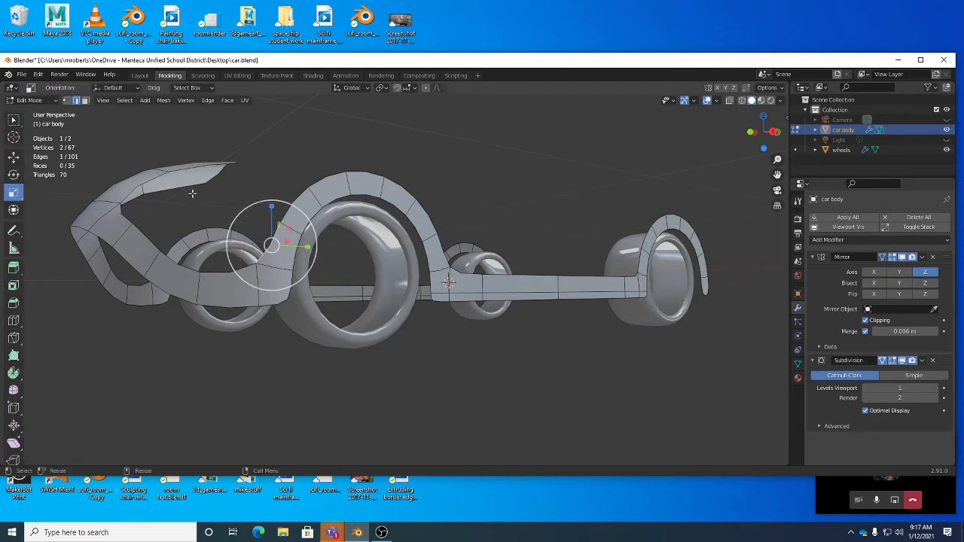
{"action": "key", "text": "w"}
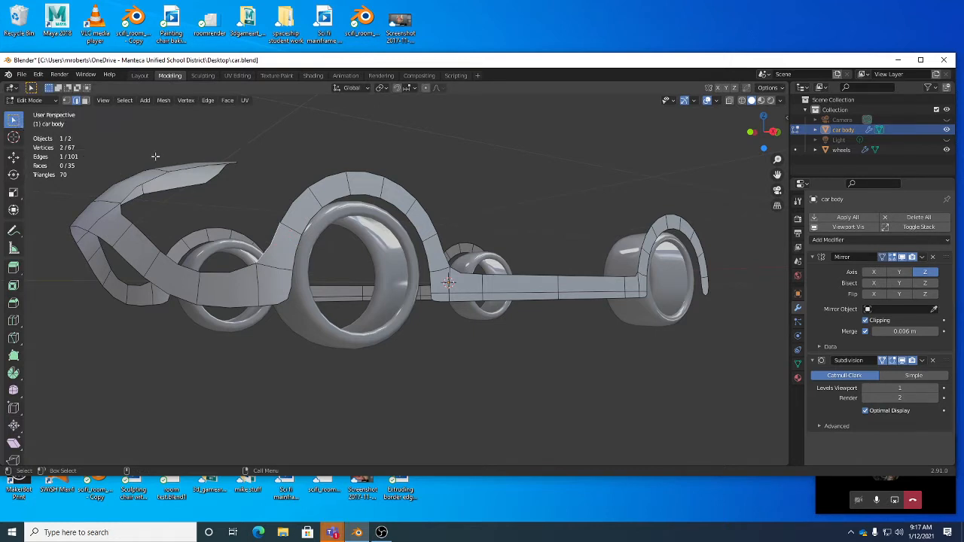
{"action": "left_click", "coordinate": [14, 122]}
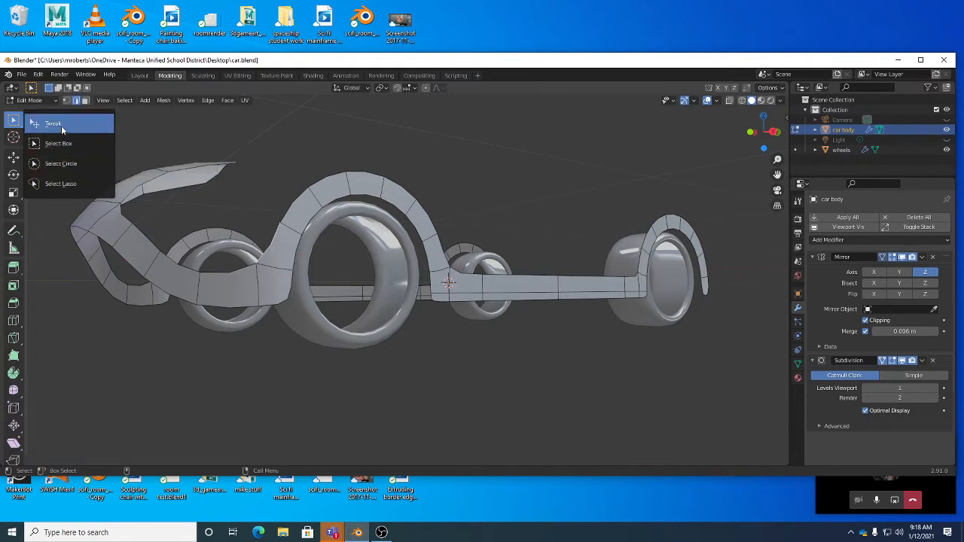
{"action": "left_click", "coordinate": [89, 142]}
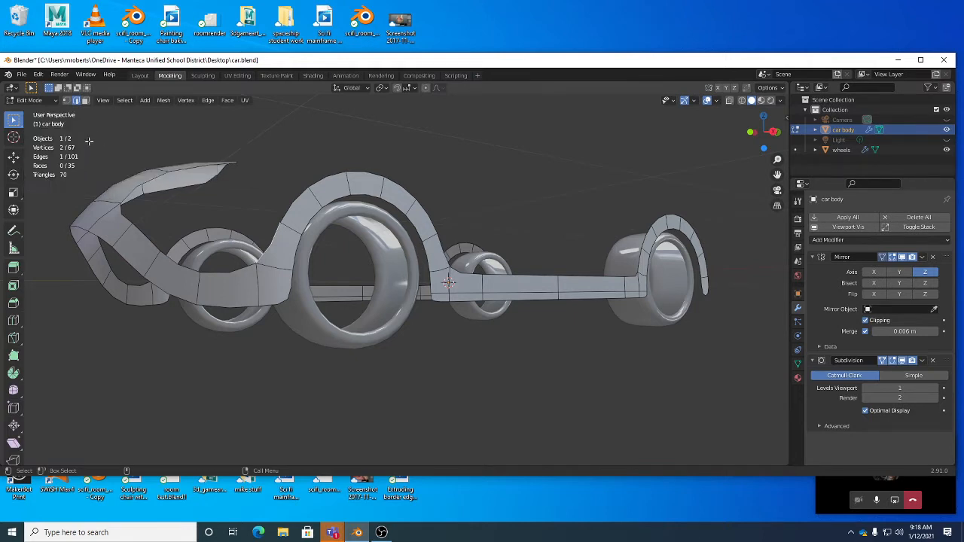
Cycle repeatedly through the Circle, Lasso, Tweak and Box selection tools, ending on Tweak.
{"action": "key", "text": "w"}
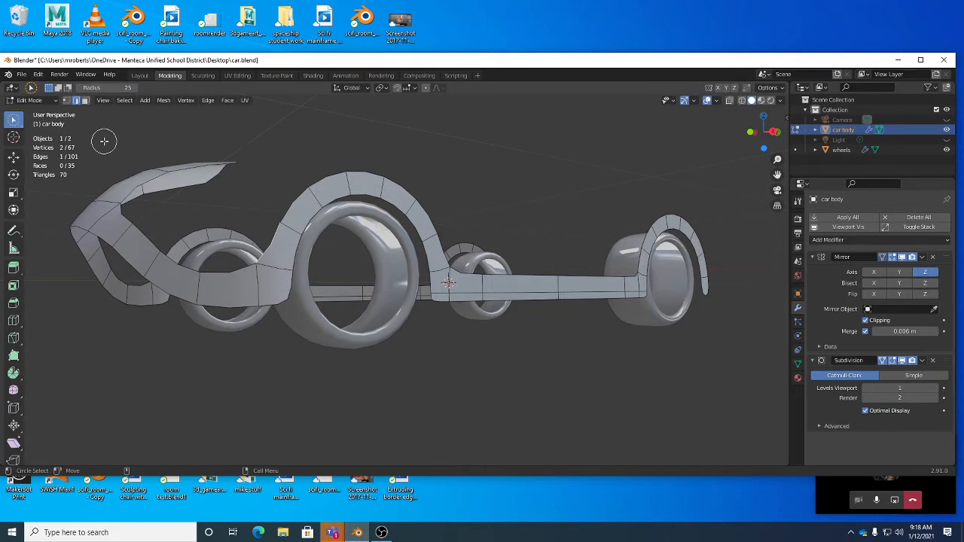
{"action": "key", "text": "w"}
{"action": "key", "text": "w"}
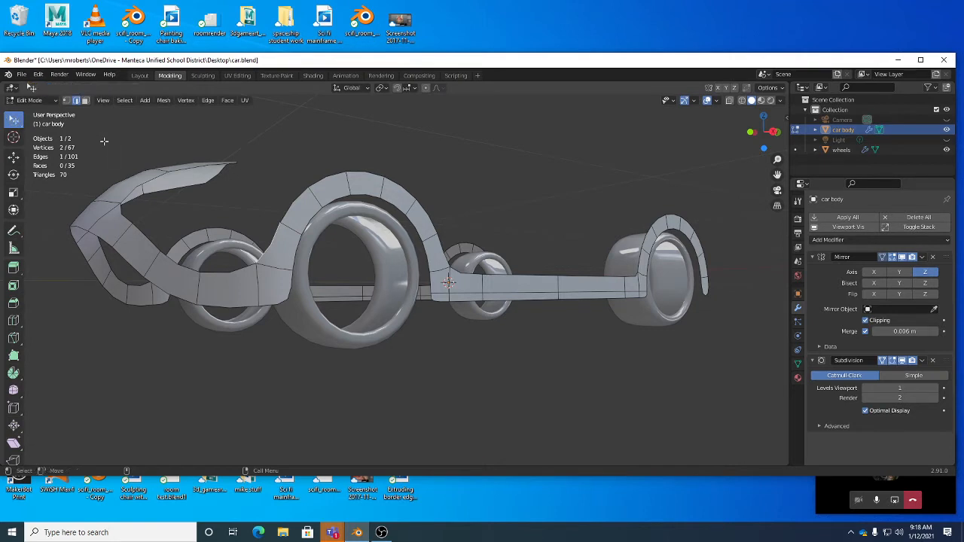
{"action": "key", "text": "w"}
{"action": "key", "text": "w"}
{"action": "key", "text": "w"}
{"action": "key", "text": "w"}
{"action": "key", "text": "w"}
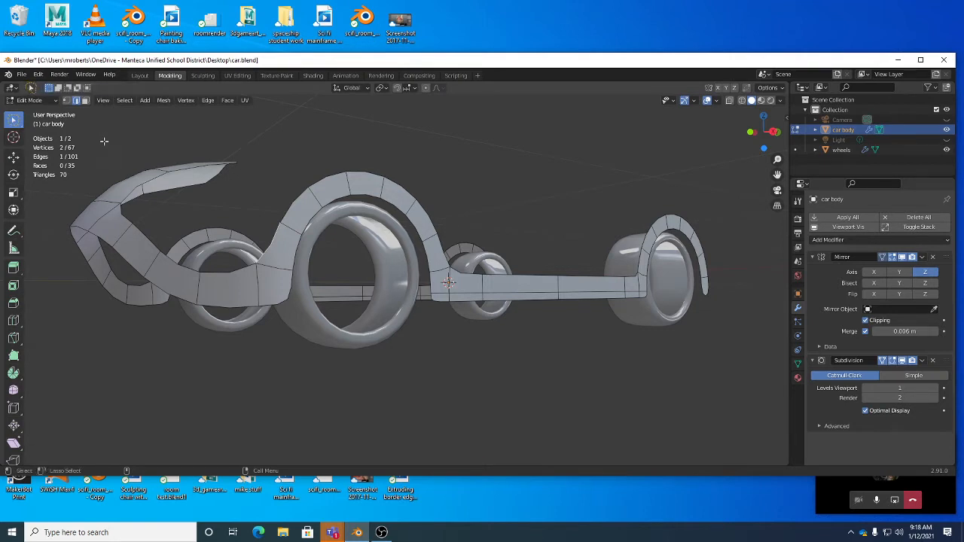
{"action": "key", "text": "w"}
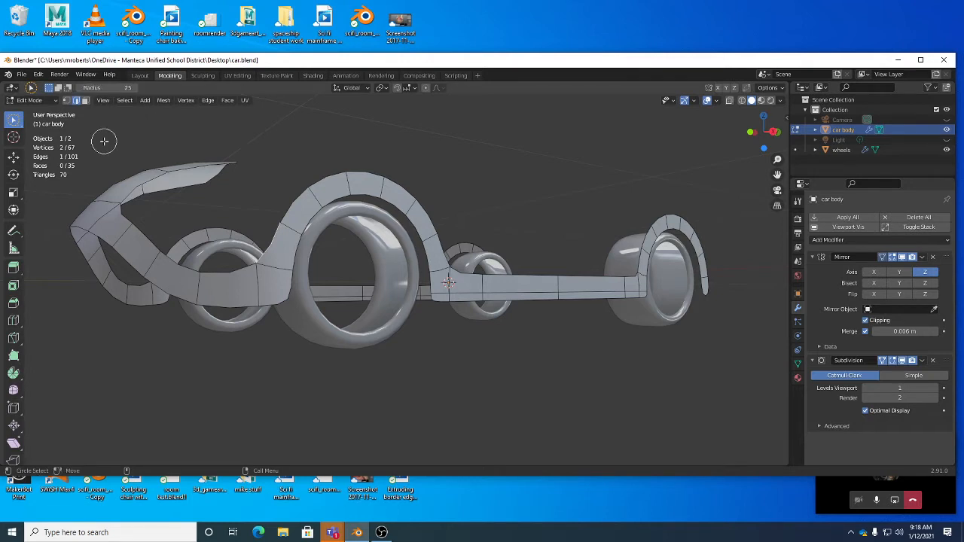
{"action": "key", "text": "w"}
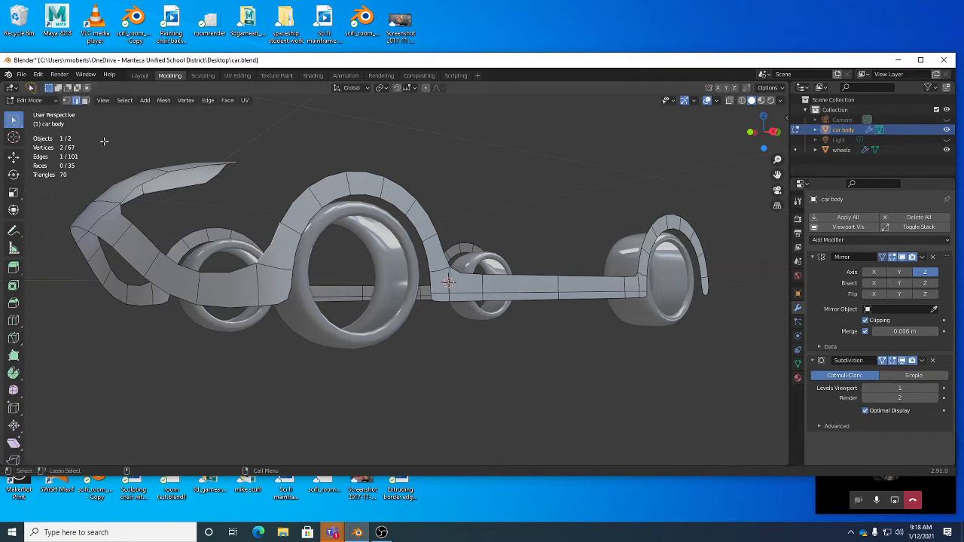
{"action": "key", "text": "w"}
{"action": "key", "text": "w"}
{"action": "key", "text": "w"}
{"action": "key", "text": "w"}
{"action": "key", "text": "w"}
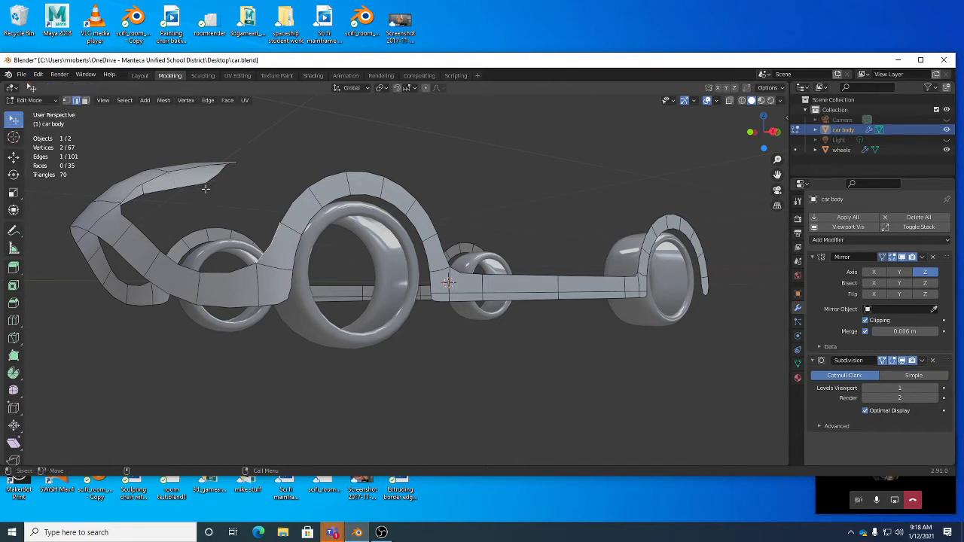
Assign Button4 Mouse as the shortcut for the Tweak selection tool.
{"action": "right_click", "coordinate": [13, 121]}
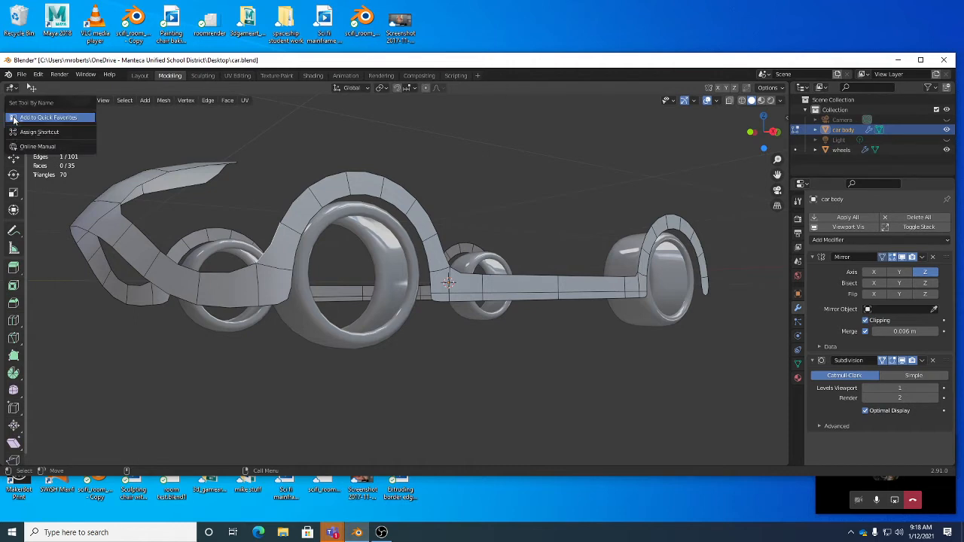
{"action": "left_click", "coordinate": [56, 131]}
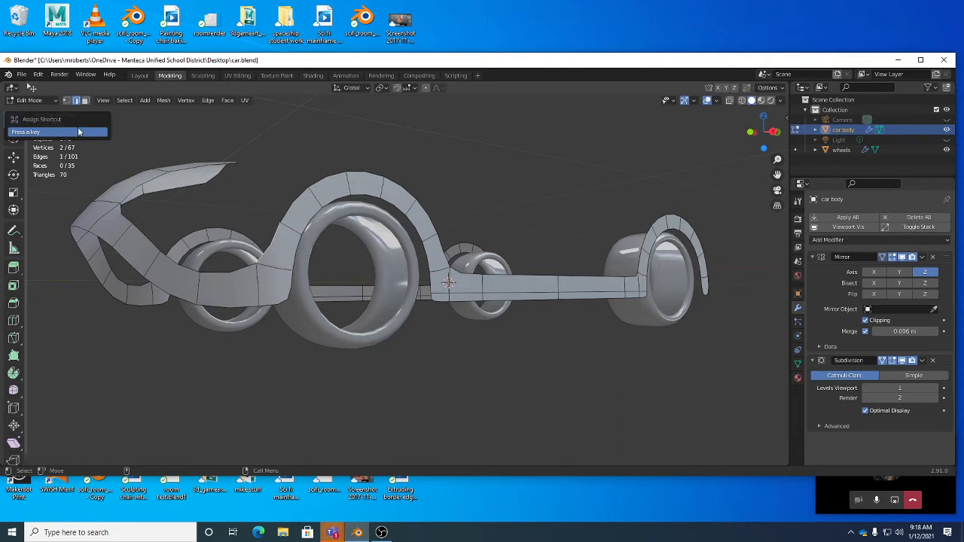
{"action": "left_click", "coordinate": [79, 132]}
Activate the Select Circle tool and assign Button5 Mouse as its shortcut.
{"action": "left_click", "coordinate": [14, 122]}
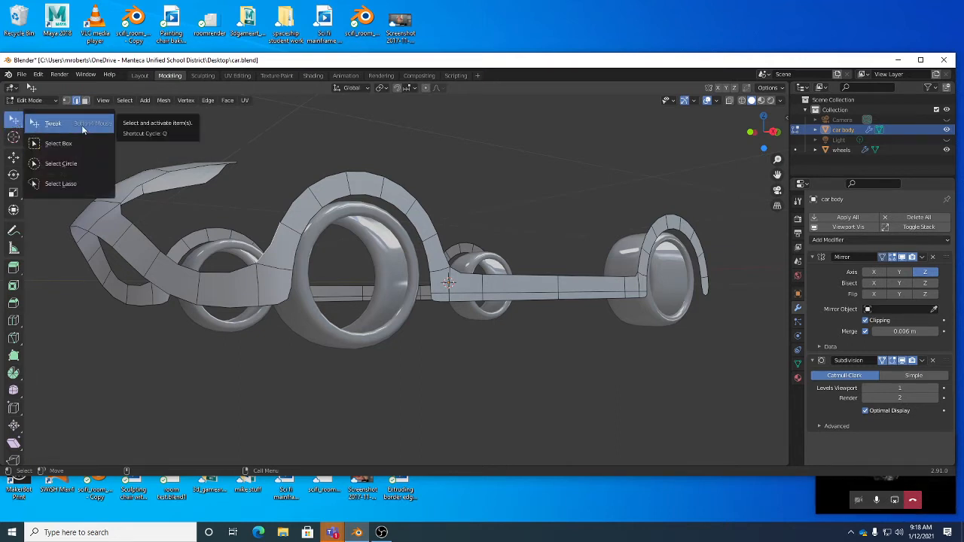
{"action": "left_click", "coordinate": [64, 163]}
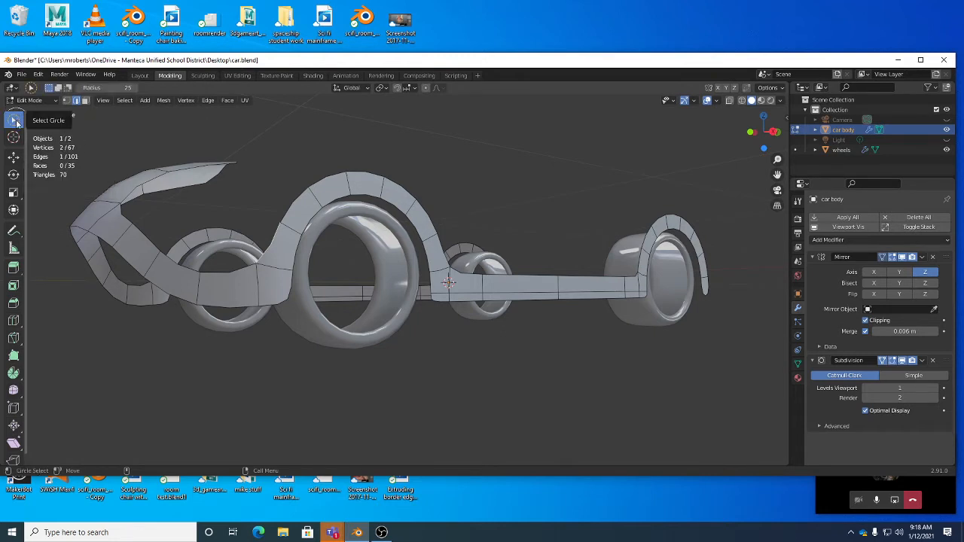
{"action": "right_click", "coordinate": [16, 123]}
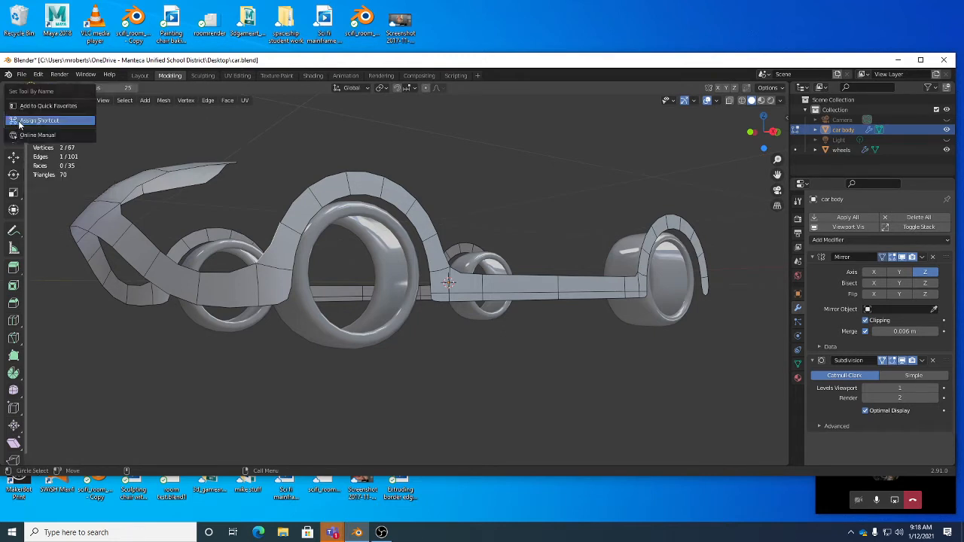
{"action": "left_click", "coordinate": [41, 121]}
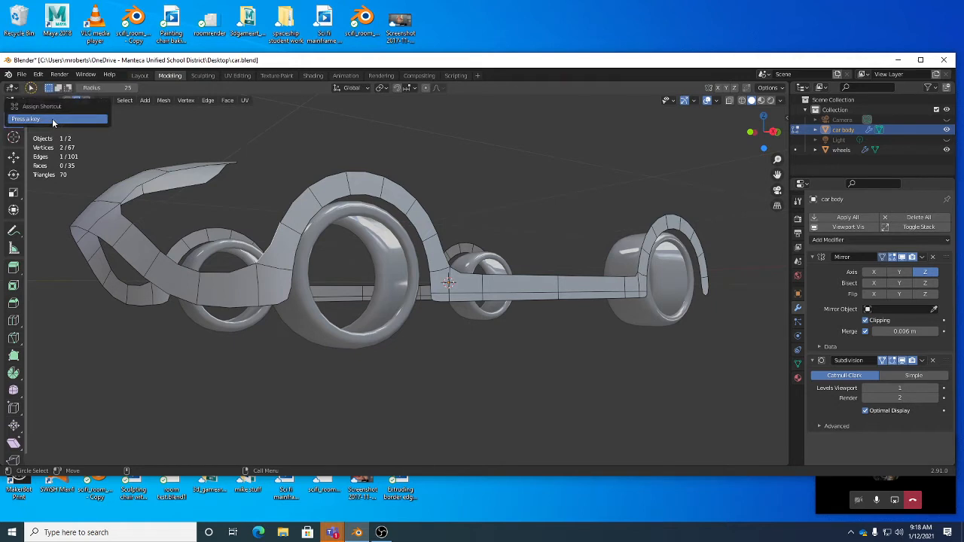
{"action": "key", "text": "c"}
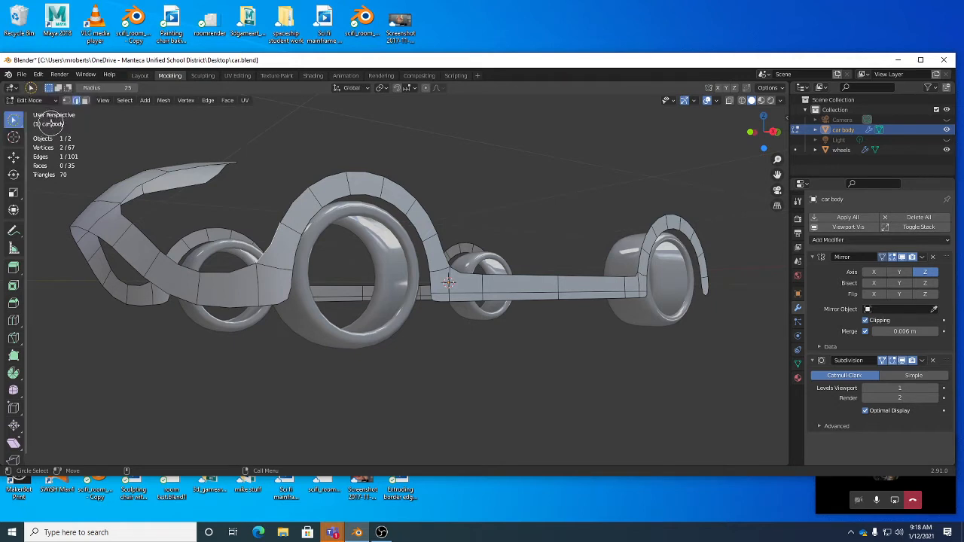
Activate Select Box and cycle through the Tweak, Circle and Lasso selection tools, ending back on Select Box.
{"action": "left_click", "coordinate": [15, 121]}
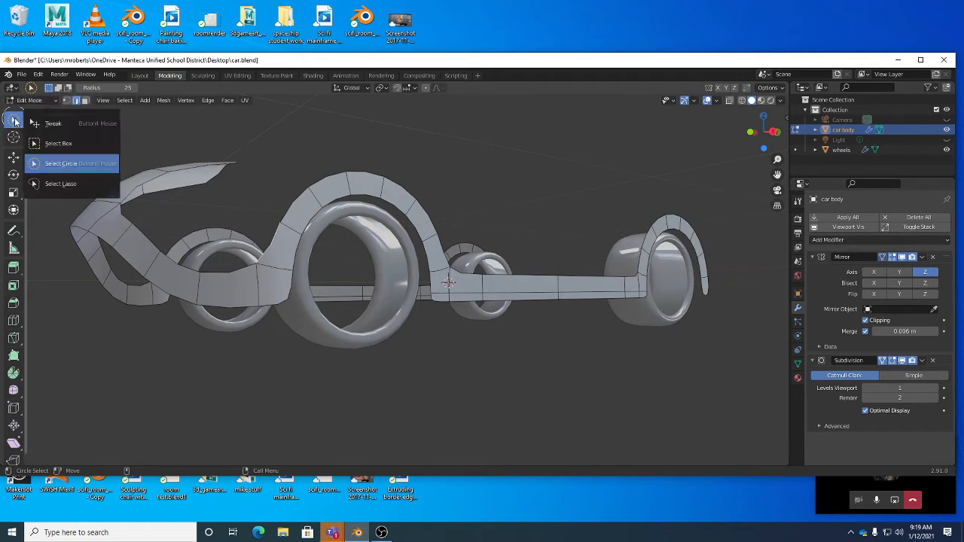
{"action": "left_click", "coordinate": [57, 143]}
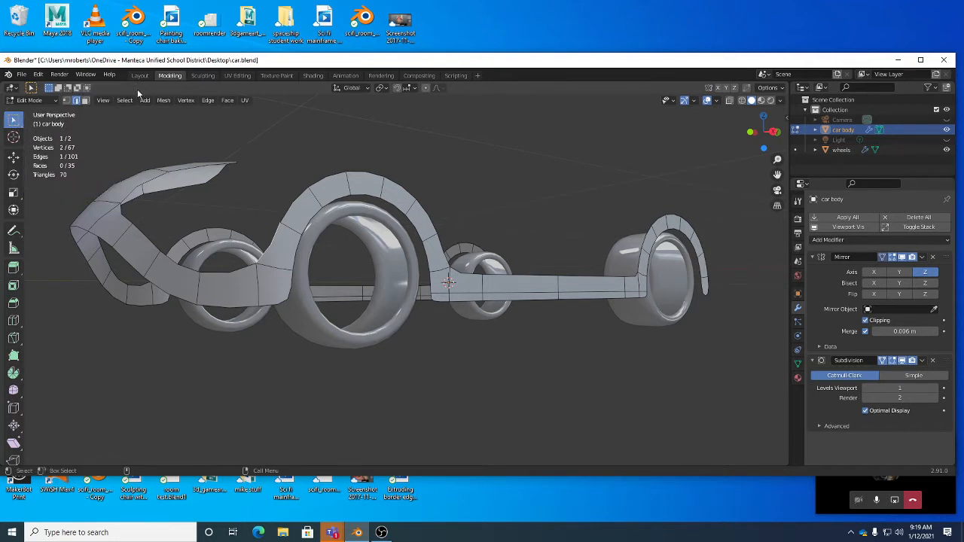
{"action": "key", "text": "w"}
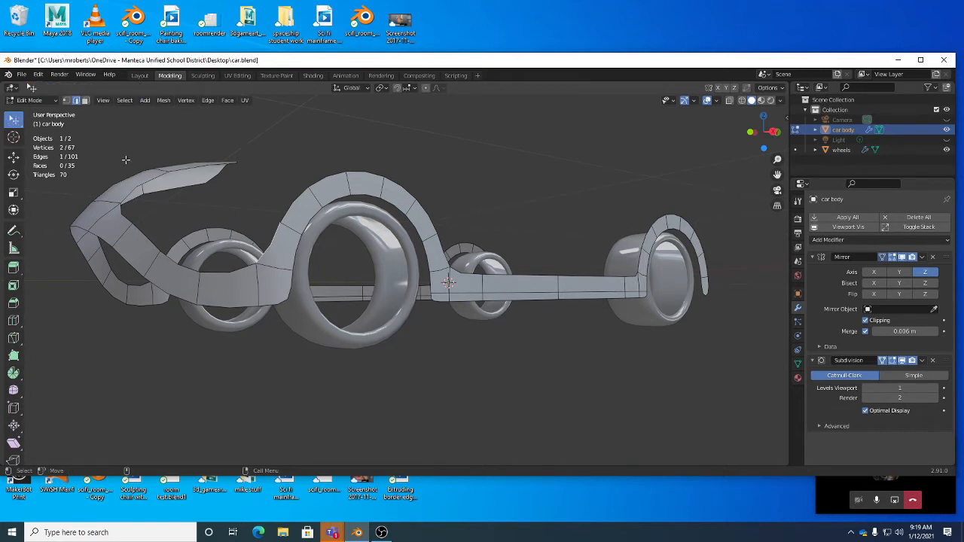
{"action": "key", "text": "w"}
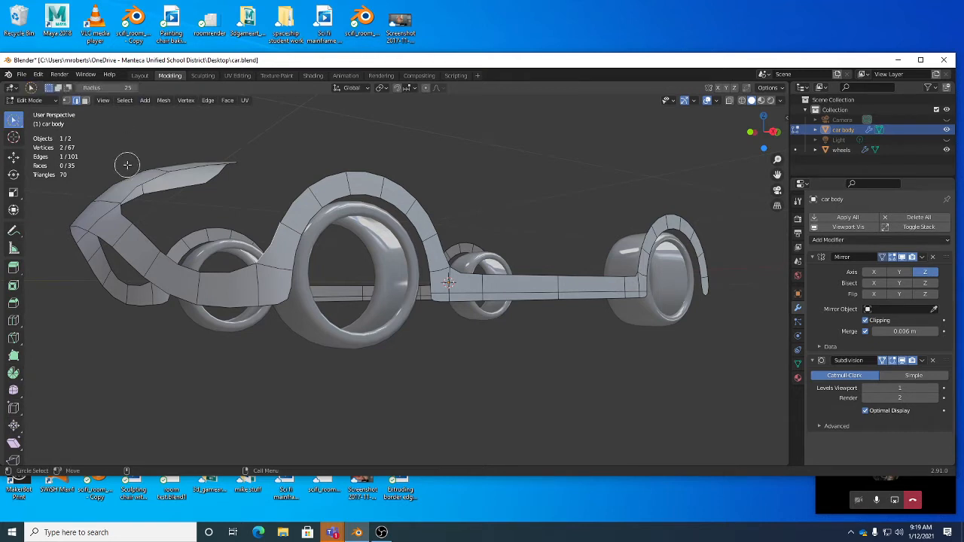
{"action": "key", "text": "w"}
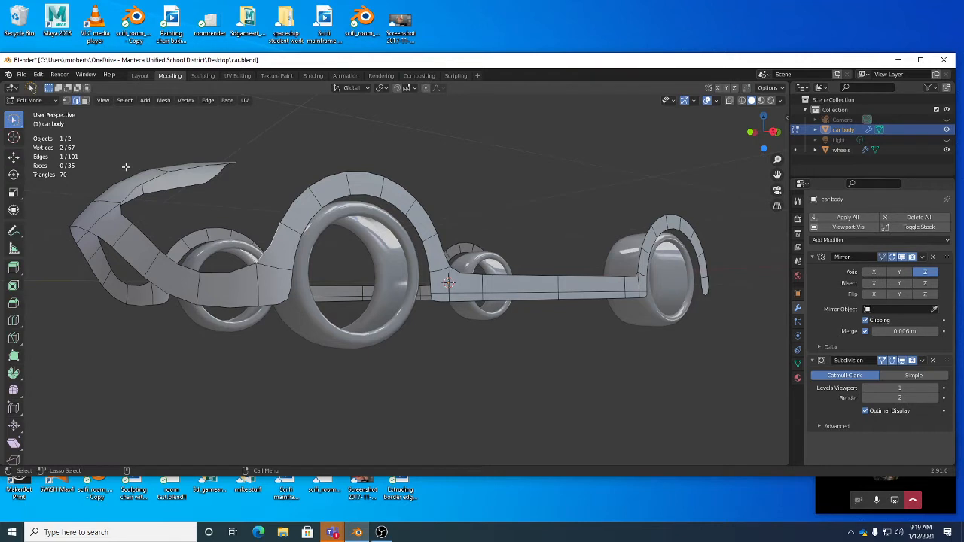
{"action": "key", "text": "w"}
{"action": "key", "text": "w"}
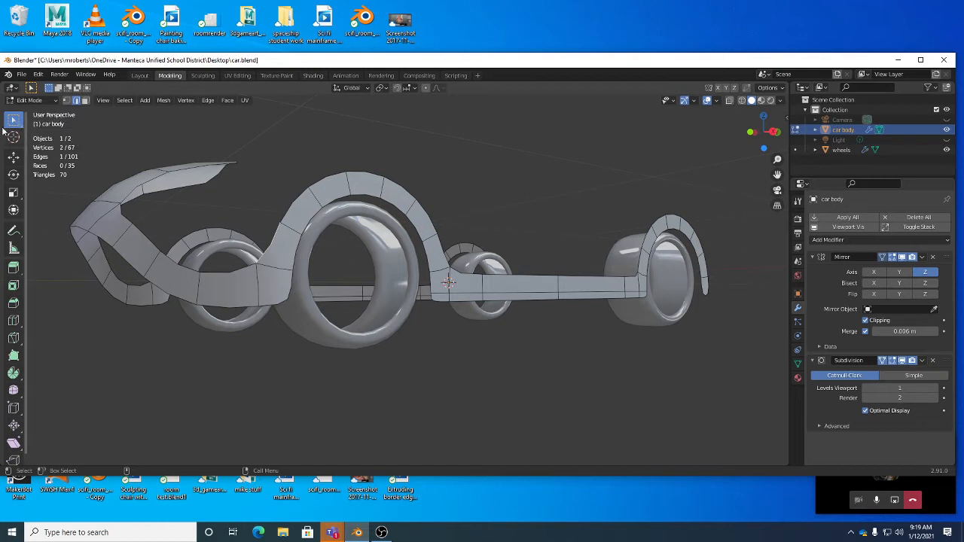
Switch from Select Box to Select Circle and paint-select the edges along the front wheel arch and the front frame of the car body.
{"action": "left_click", "coordinate": [14, 122]}
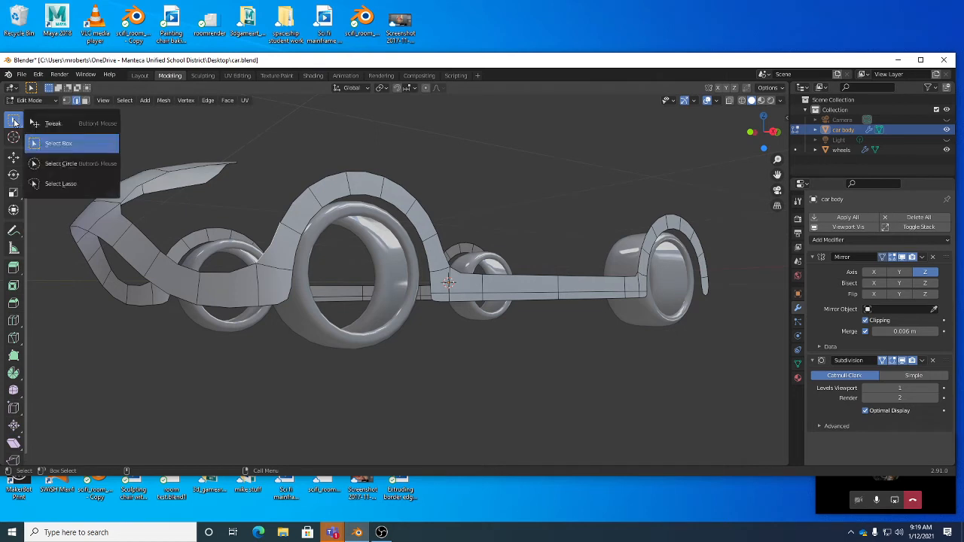
{"action": "left_click", "coordinate": [67, 144]}
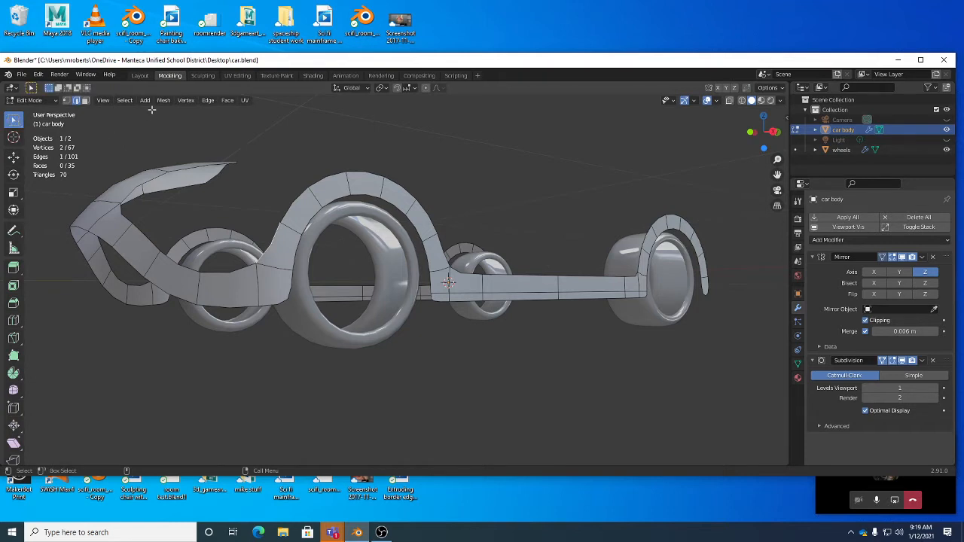
{"action": "key", "text": "w"}
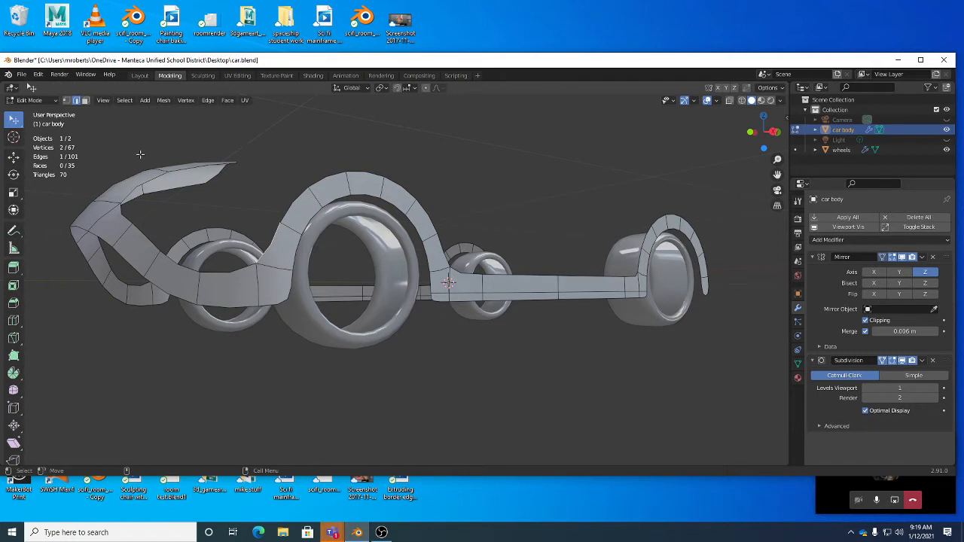
{"action": "key", "text": "w"}
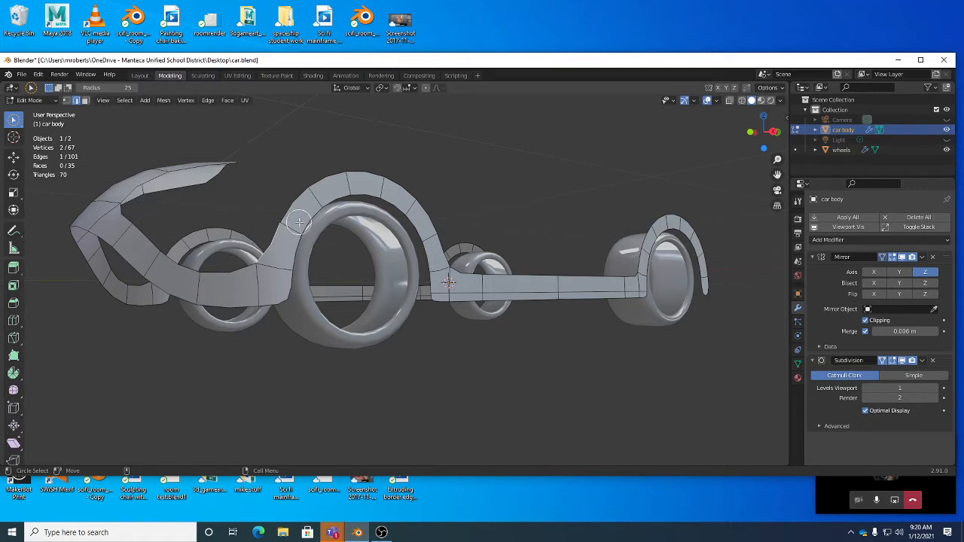
{"action": "middle_click_drag", "start_coordinate": [299, 222], "coordinate": [214, 146]}
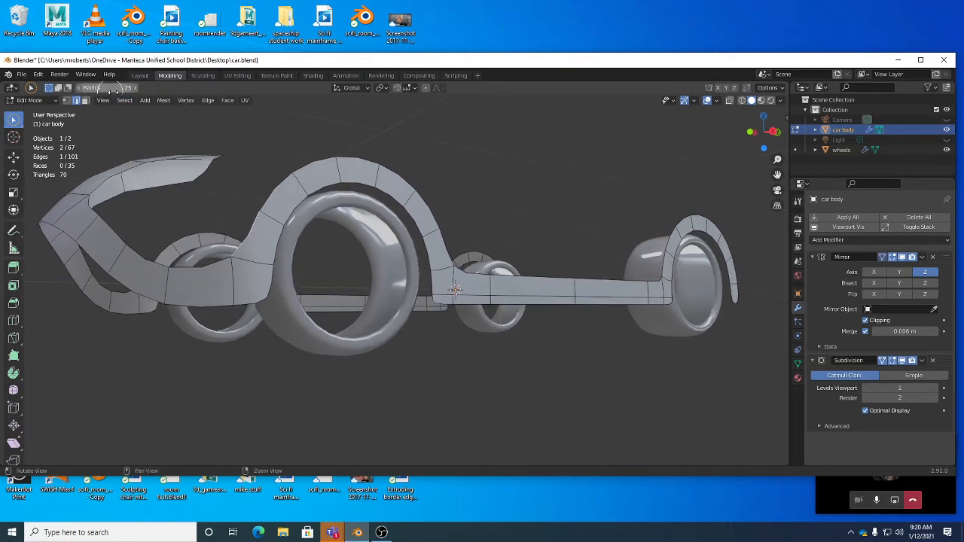
{"action": "middle_click_drag", "start_coordinate": [264, 187], "coordinate": [266, 180]}
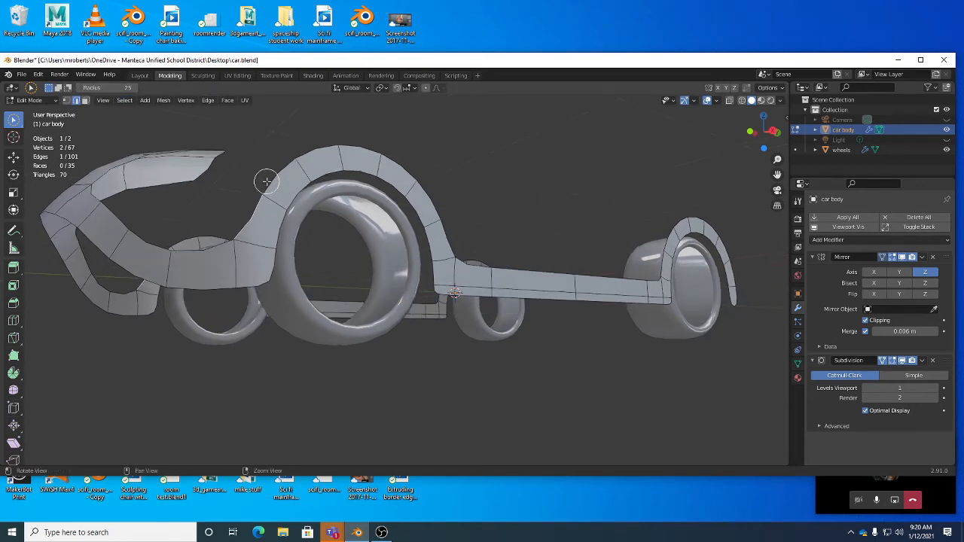
{"action": "mouse_move", "coordinate": [258, 210]}
{"action": "left_mouse_down"}
{"action": "mouse_move", "coordinate": [272, 179]}
{"action": "mouse_move", "coordinate": [316, 157]}
{"action": "mouse_move", "coordinate": [368, 156]}
{"action": "mouse_move", "coordinate": [432, 198]}
{"action": "left_mouse_up"}
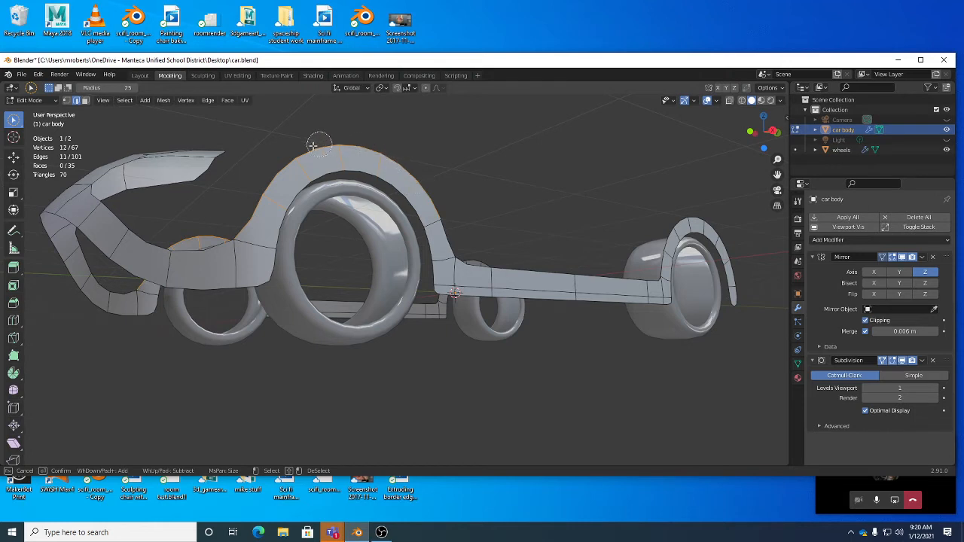
{"action": "mouse_move", "coordinate": [312, 147]}
{"action": "left_mouse_down"}
{"action": "mouse_move", "coordinate": [267, 202]}
{"action": "mouse_move", "coordinate": [247, 170]}
{"action": "mouse_move", "coordinate": [298, 155]}
{"action": "mouse_move", "coordinate": [263, 136]}
{"action": "mouse_move", "coordinate": [83, 218]}
{"action": "mouse_move", "coordinate": [189, 260]}
{"action": "mouse_move", "coordinate": [365, 161]}
{"action": "mouse_move", "coordinate": [463, 270]}
{"action": "mouse_move", "coordinate": [391, 160]}
{"action": "mouse_move", "coordinate": [268, 256]}
{"action": "mouse_move", "coordinate": [225, 272]}
{"action": "mouse_move", "coordinate": [86, 175]}
{"action": "left_mouse_up"}
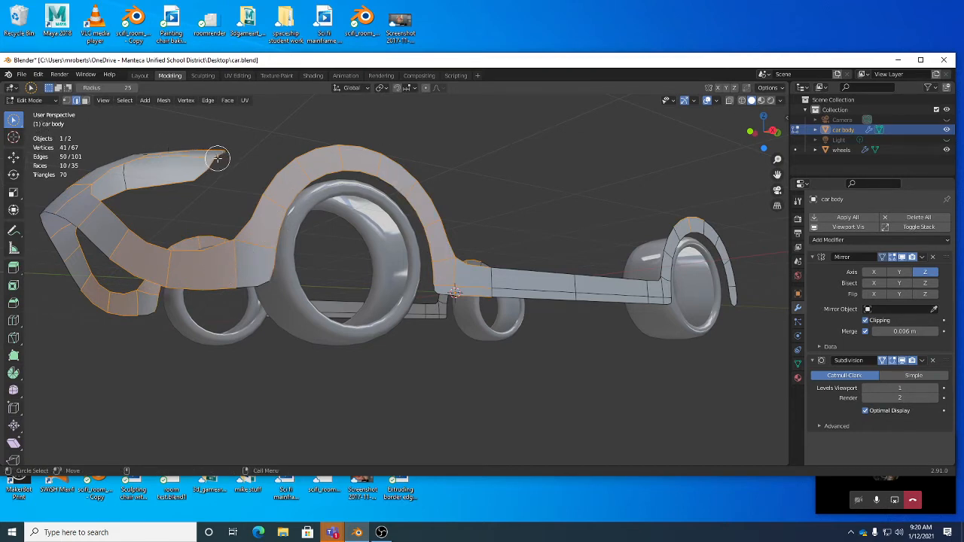
Switch to the Tweak tool and nudge an edge at the open end of the hood slightly upward.
{"action": "key", "text": "w"}
{"action": "key", "text": "w"}
{"action": "left_click", "coordinate": [246, 154]}
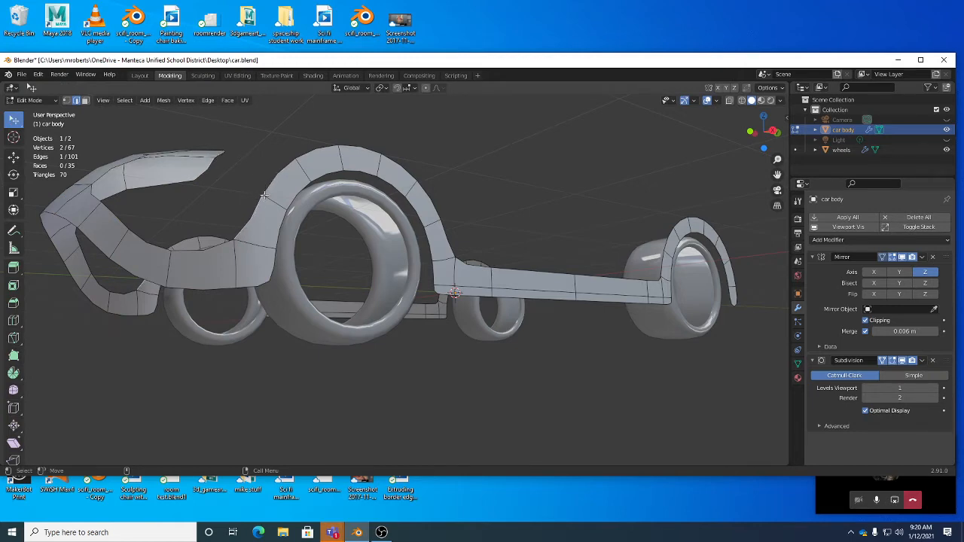
{"action": "middle_click_drag", "start_coordinate": [265, 196], "coordinate": [242, 188]}
{"action": "key", "text": "g"}
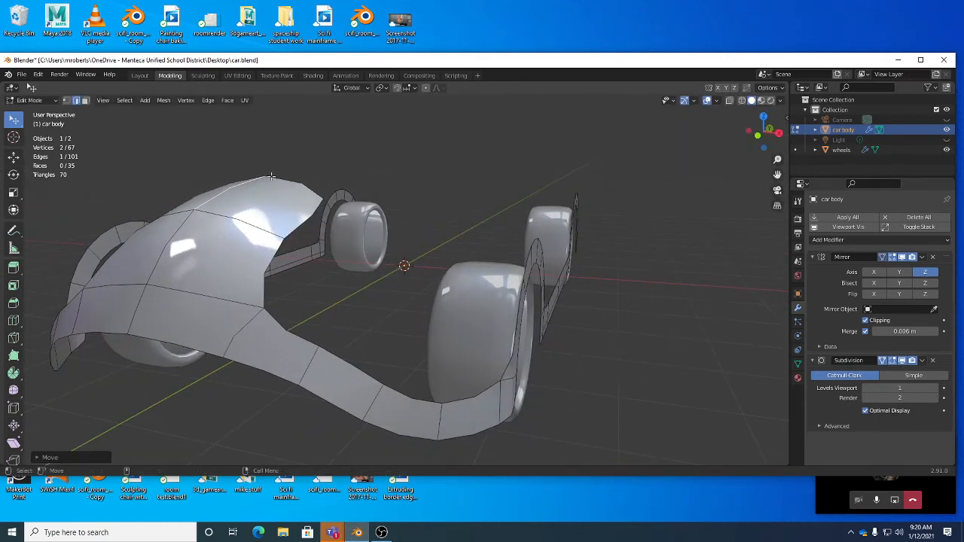
{"action": "left_click", "coordinate": [253, 170]}
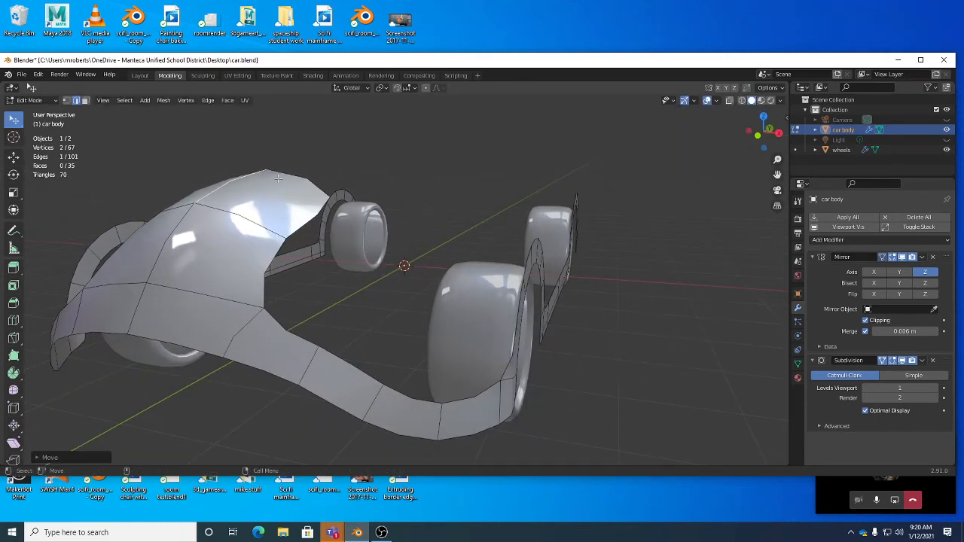
In vertex selection mode, raise the upper vertex at the hood's open end and adjust both vertices of the next cross edge.
{"action": "middle_click_drag", "start_coordinate": [256, 175], "coordinate": [216, 167]}
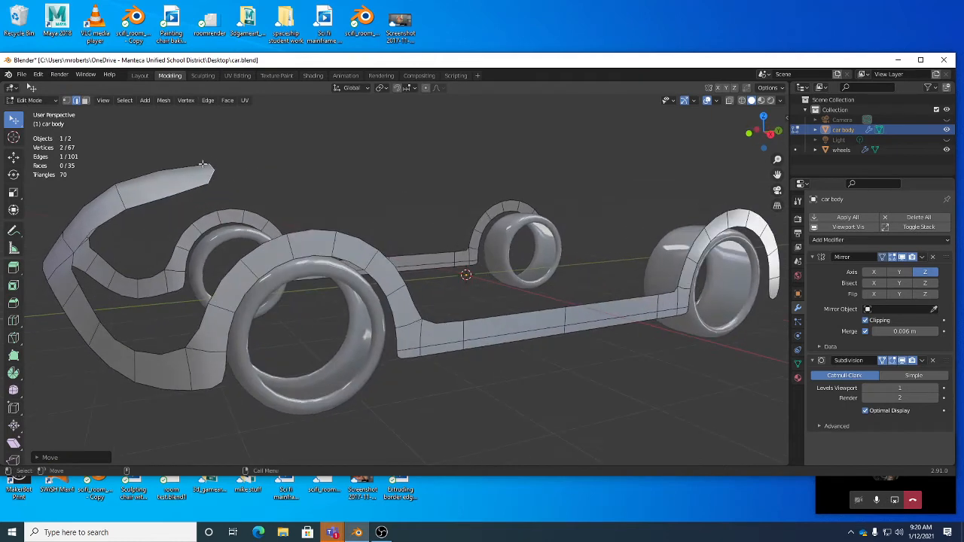
{"action": "key", "text": "g"}
{"action": "key", "text": "1"}
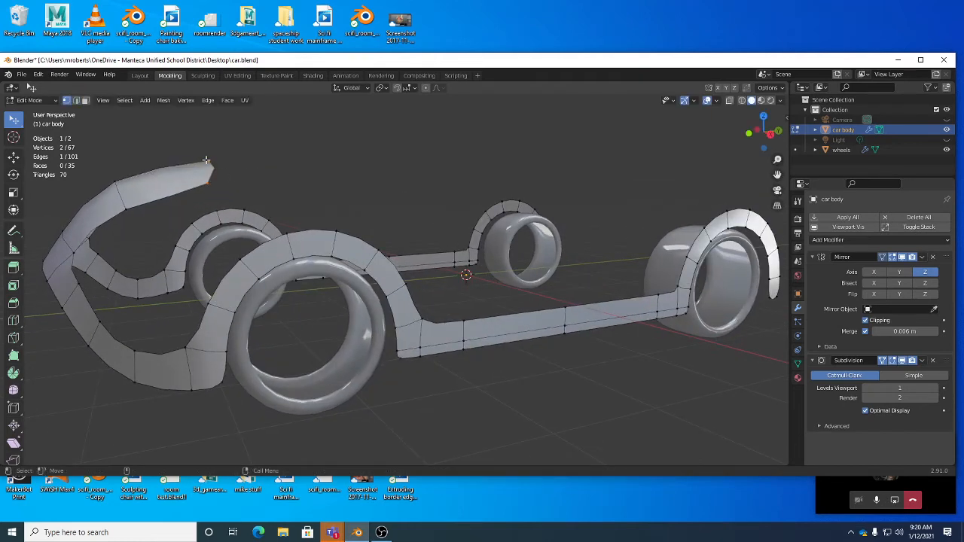
{"action": "left_click_drag", "start_coordinate": [207, 161], "coordinate": [205, 153]}
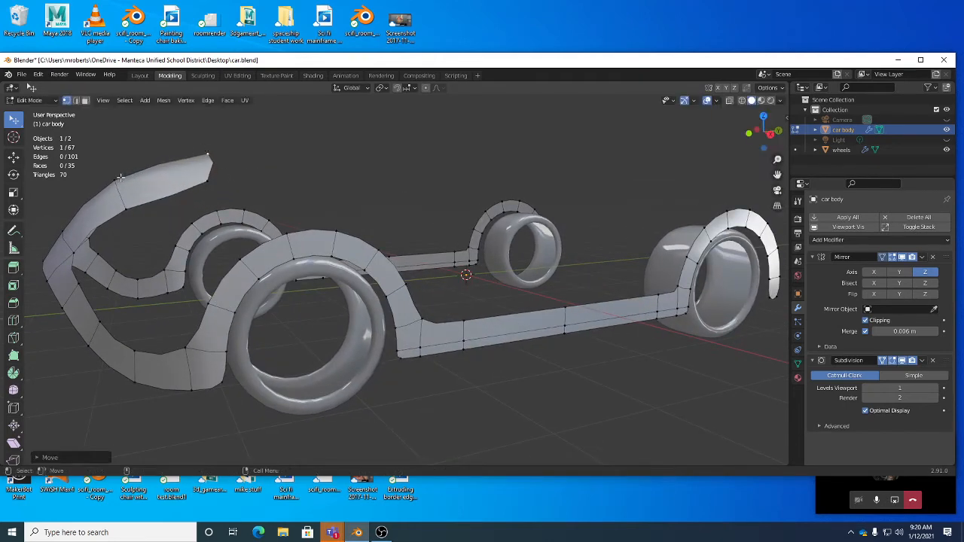
{"action": "left_click_drag", "start_coordinate": [118, 179], "coordinate": [121, 185]}
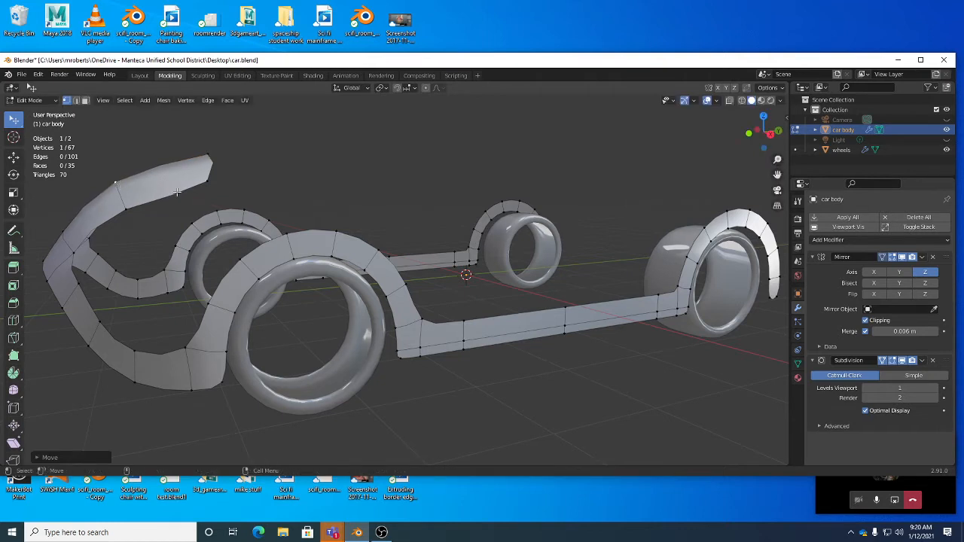
{"action": "key", "text": "g"}
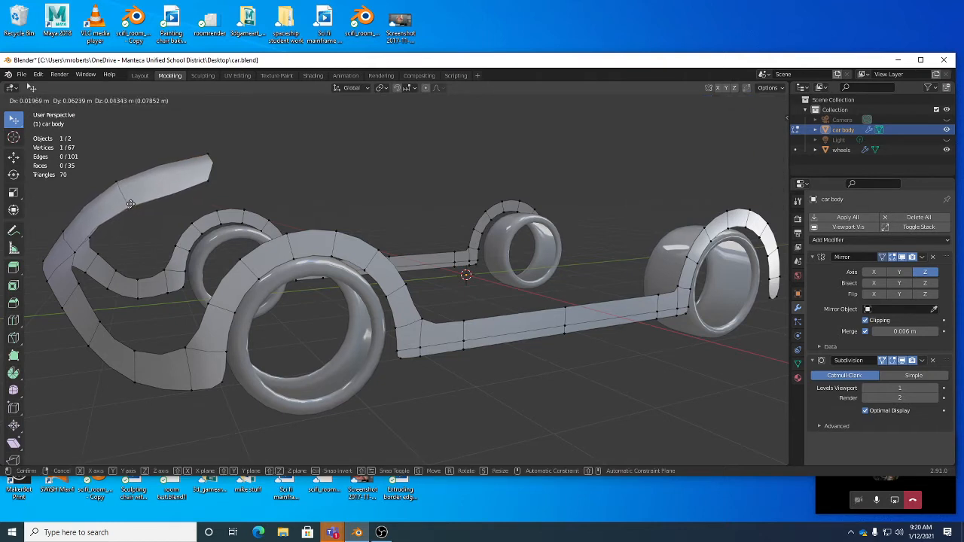
{"action": "left_click", "coordinate": [129, 207]}
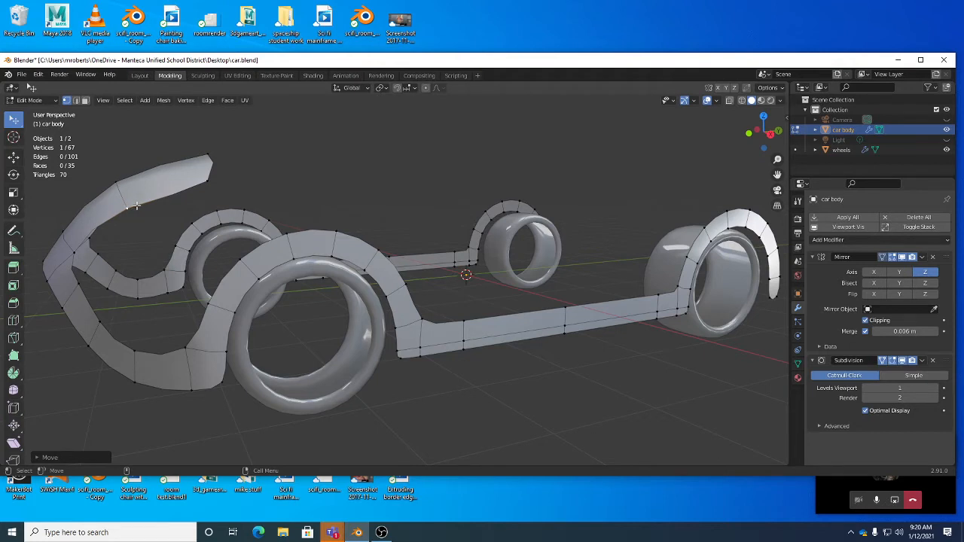
Activate Select Box and cycle repeatedly through the Tweak, Circle, Lasso and Box selection tools.
{"action": "left_click", "coordinate": [14, 119]}
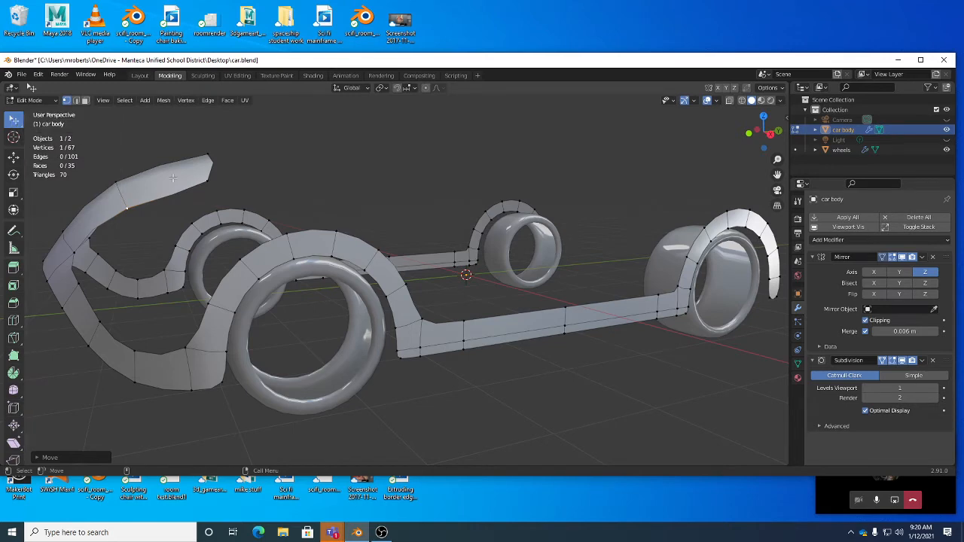
{"action": "left_click", "coordinate": [15, 121]}
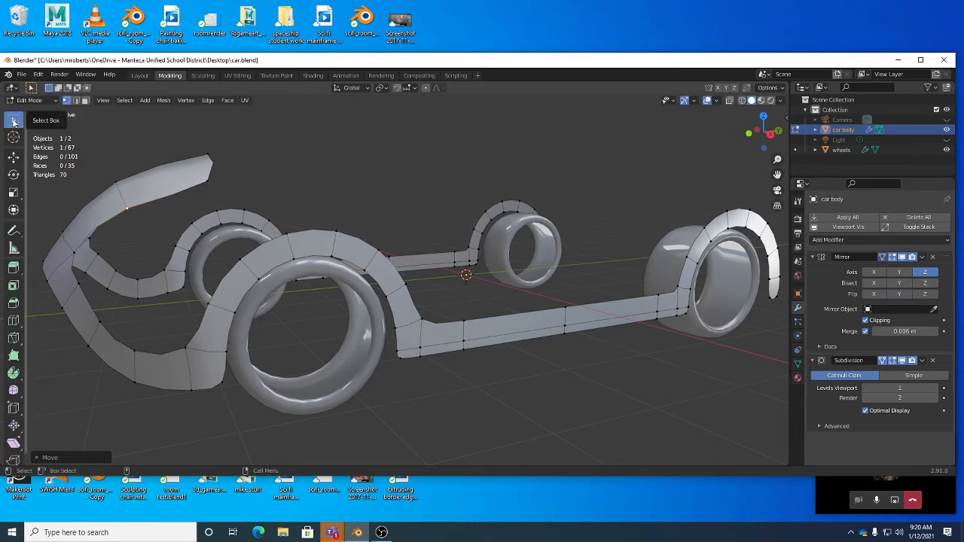
{"action": "left_click", "coordinate": [14, 121]}
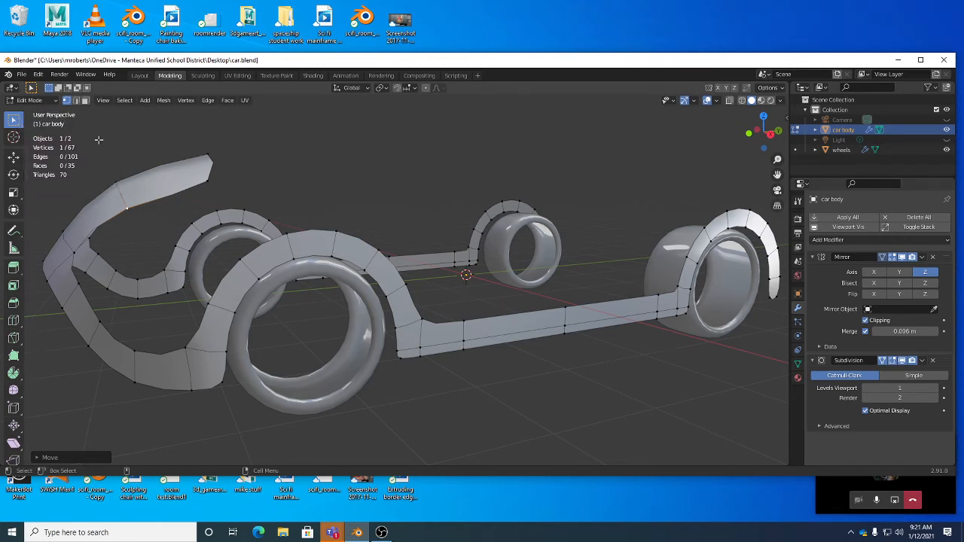
{"action": "key", "text": "w"}
{"action": "key", "text": "w"}
{"action": "key", "text": "w"}
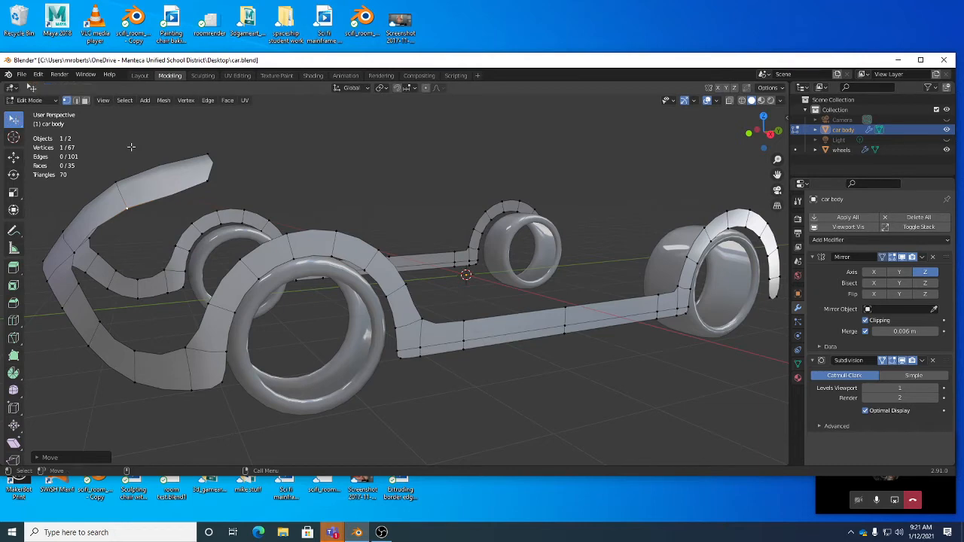
{"action": "key", "text": "w"}
{"action": "key", "text": "w"}
{"action": "key", "text": "w"}
{"action": "key", "text": "w"}
{"action": "key", "text": "w"}
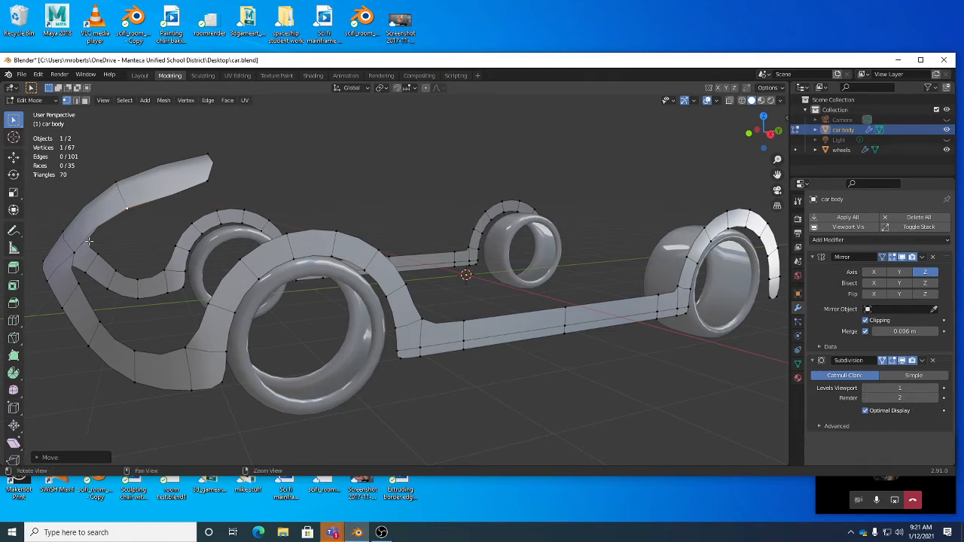
In edge selection mode, use the Tweak tool to nudge the outer edge at the car body's nose slightly outward.
{"action": "left_click_drag", "start_coordinate": [88, 241], "coordinate": [122, 242], "text": "alt"}
{"action": "key", "text": "2"}
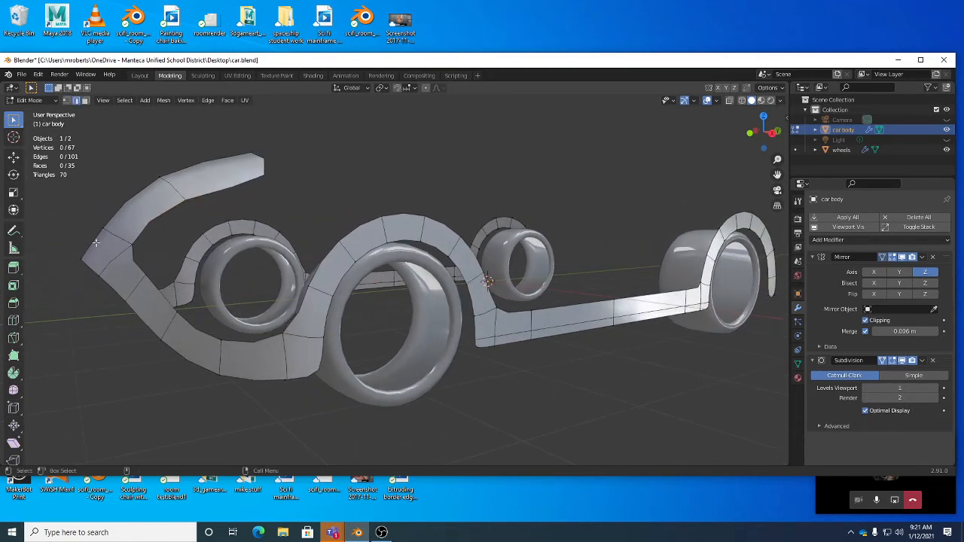
{"action": "left_click", "coordinate": [90, 238]}
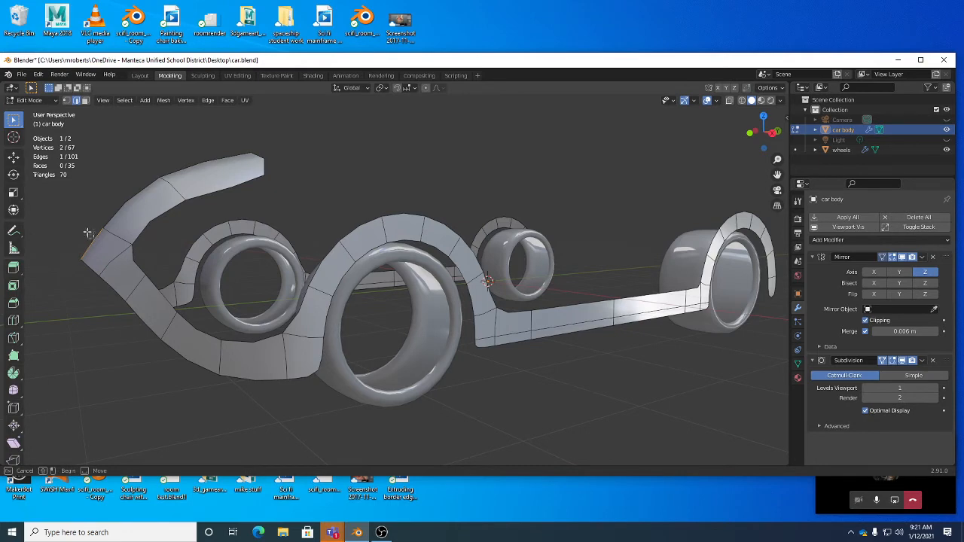
{"action": "left_click", "coordinate": [87, 230]}
{"action": "key", "text": "w"}
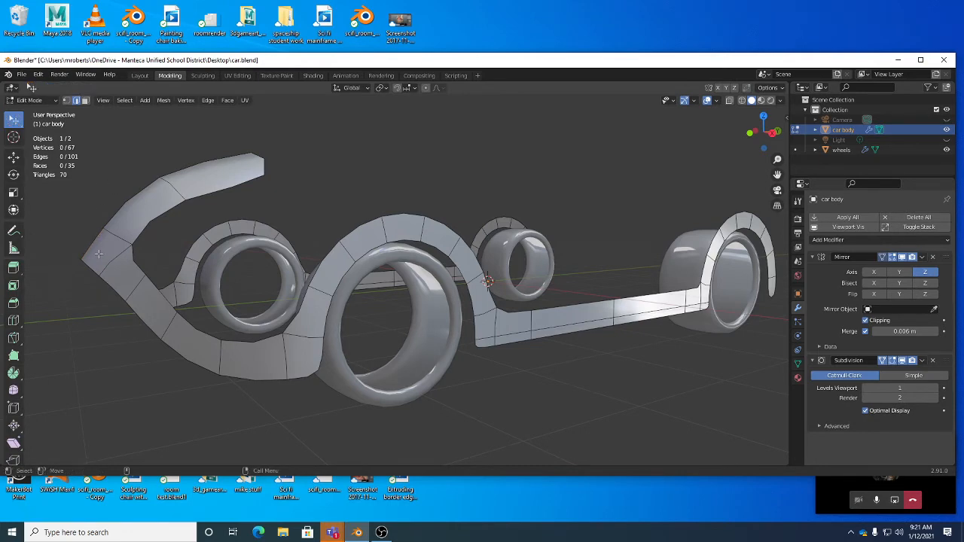
{"action": "left_click", "coordinate": [89, 250]}
{"action": "left_click_drag", "start_coordinate": [89, 250], "coordinate": [94, 245]}
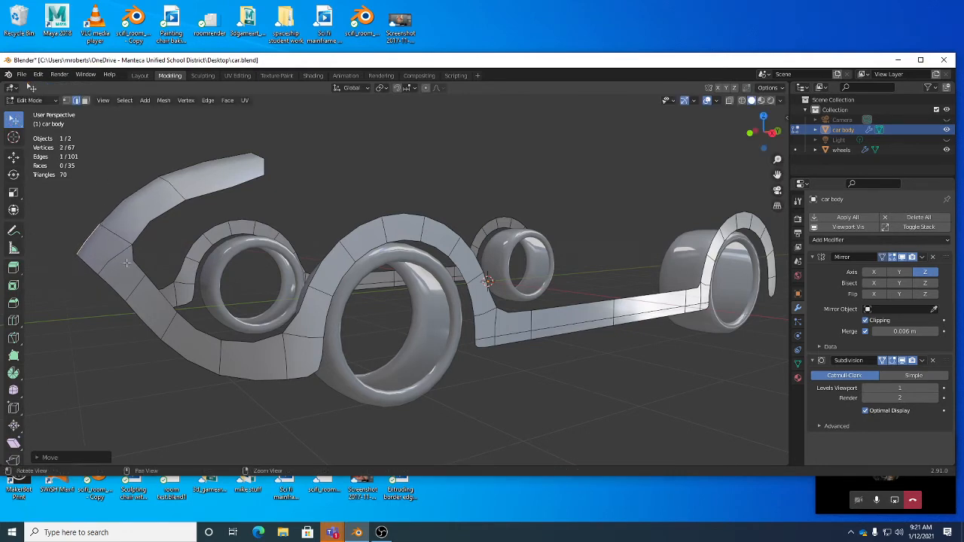
In vertex selection mode, adjust two neighbouring vertices along the inner border of the front bumper strip.
{"action": "left_click_drag", "start_coordinate": [275, 219], "coordinate": [117, 302], "text": "alt"}
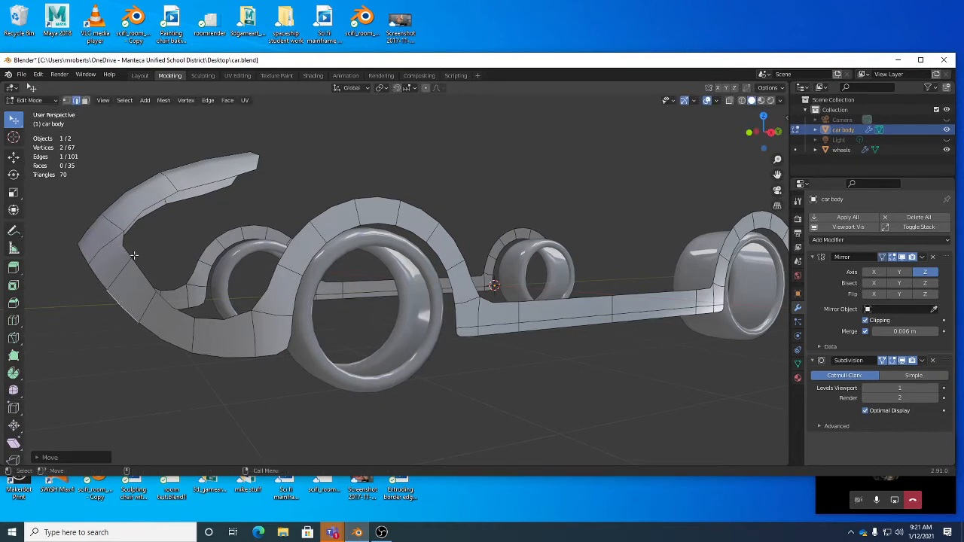
{"action": "key", "text": "1"}
{"action": "left_click_drag", "start_coordinate": [130, 258], "coordinate": [129, 260]}
{"action": "left_click_drag", "start_coordinate": [154, 292], "coordinate": [158, 292]}
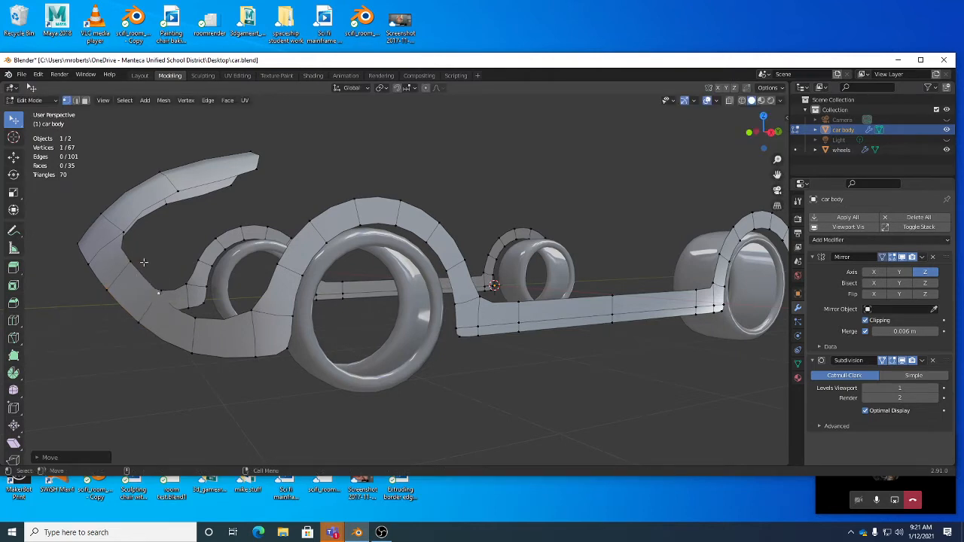
Try the Move tool on the inner vertex just below the nose, then return to Tweak and clear the selection.
{"action": "key", "text": "w"}
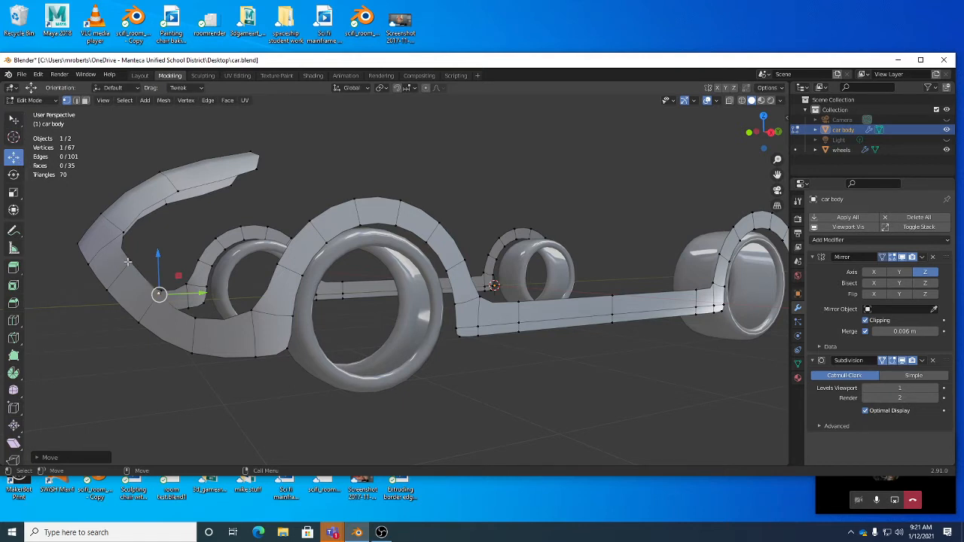
{"action": "left_click", "coordinate": [128, 260]}
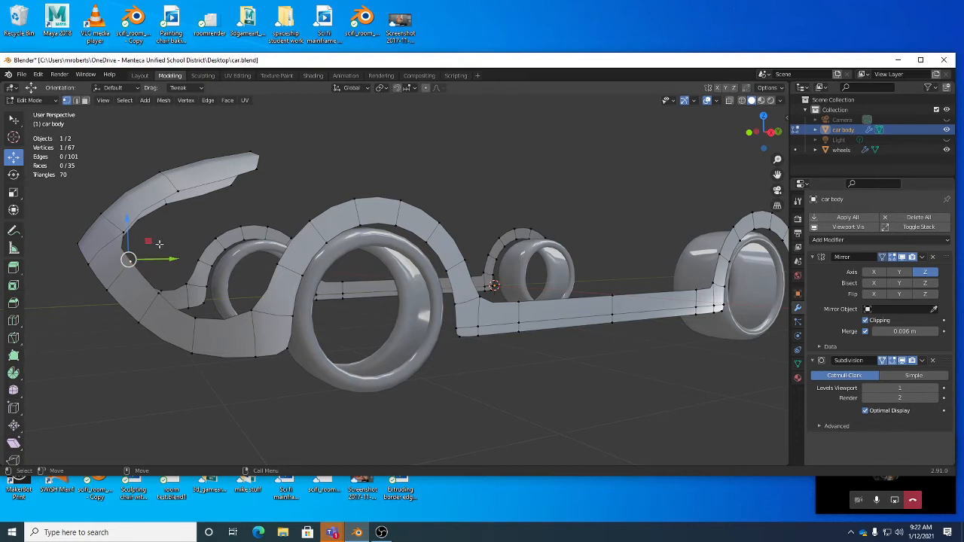
{"action": "key", "text": "w"}
{"action": "left_click", "coordinate": [276, 187]}
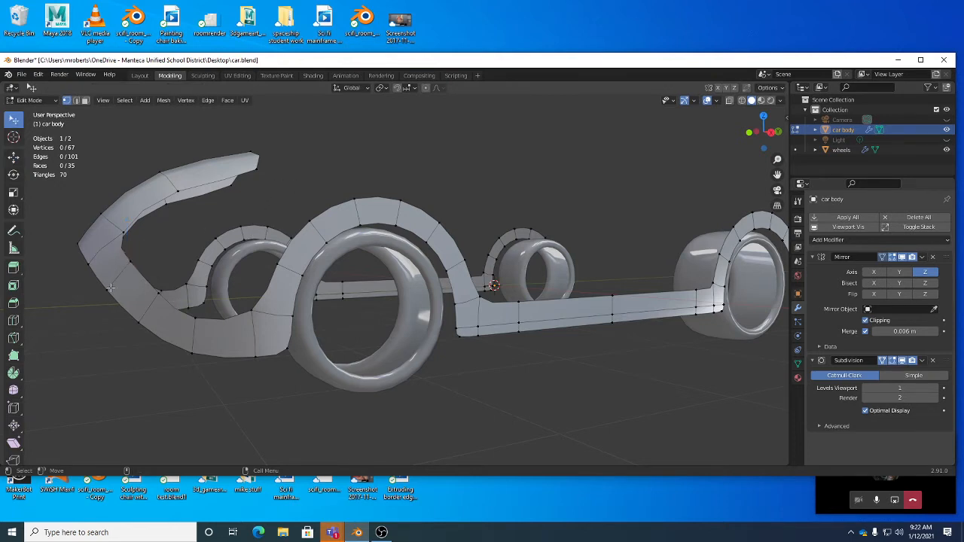
Move the inner vertex below the nose slightly downward and nudge the upper vertex near the wheel-arch end of the bumper strip.
{"action": "left_click", "coordinate": [130, 262]}
{"action": "key", "text": "g"}
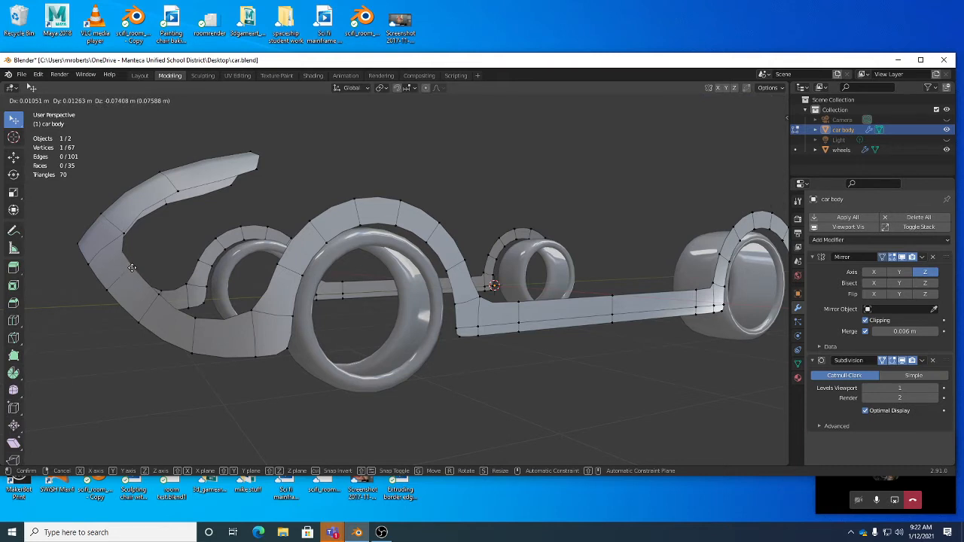
{"action": "left_click", "coordinate": [131, 264]}
{"action": "left_click_drag", "start_coordinate": [195, 320], "coordinate": [200, 321]}
{"action": "key", "text": "2"}
{"action": "key", "text": "3"}
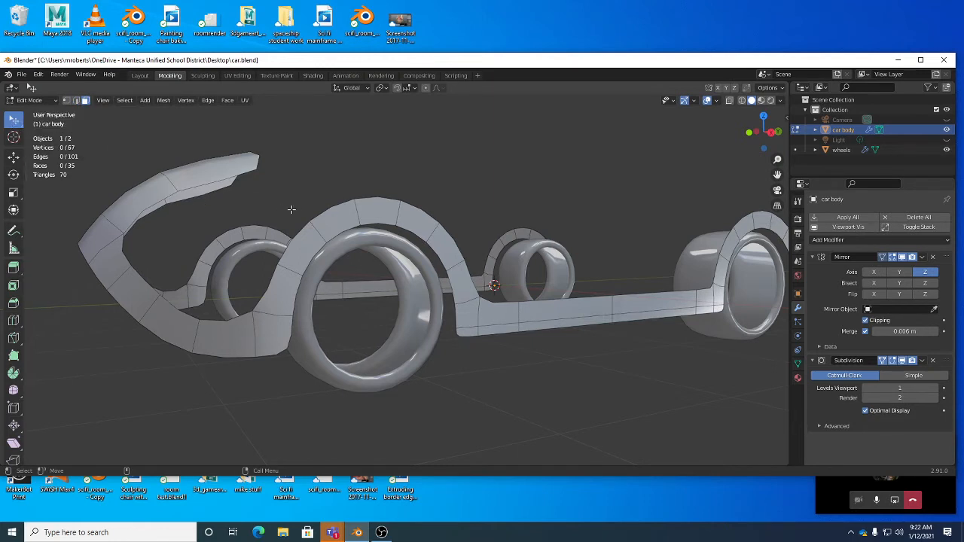
{"action": "middle_click_drag", "start_coordinate": [358, 192], "coordinate": [324, 197]}
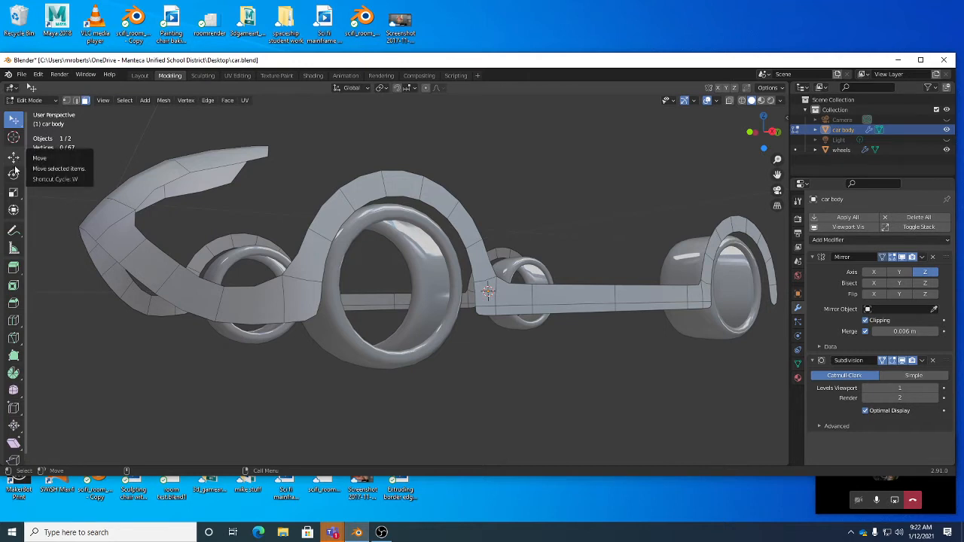
{"action": "right_click", "coordinate": [13, 122]}
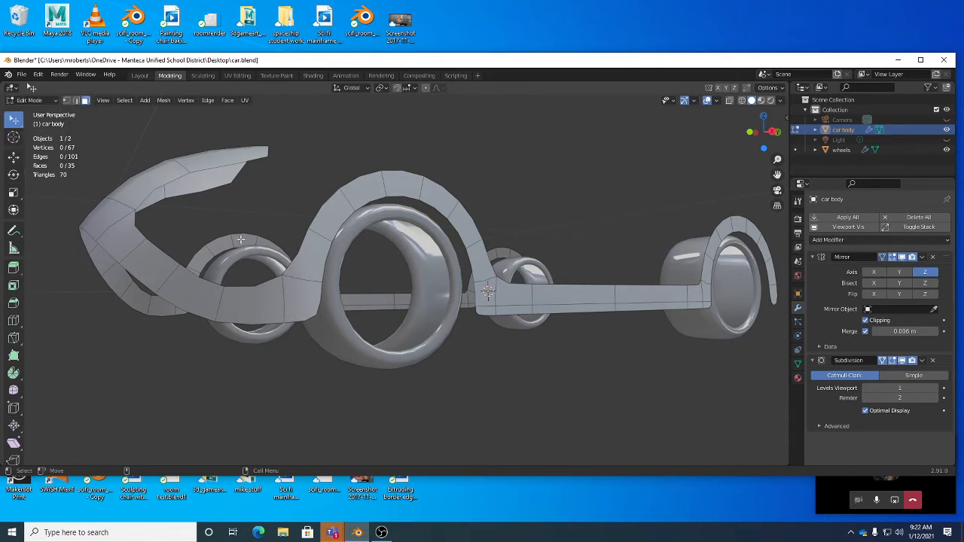
{"action": "middle_click_drag", "start_coordinate": [242, 226], "coordinate": [239, 236]}
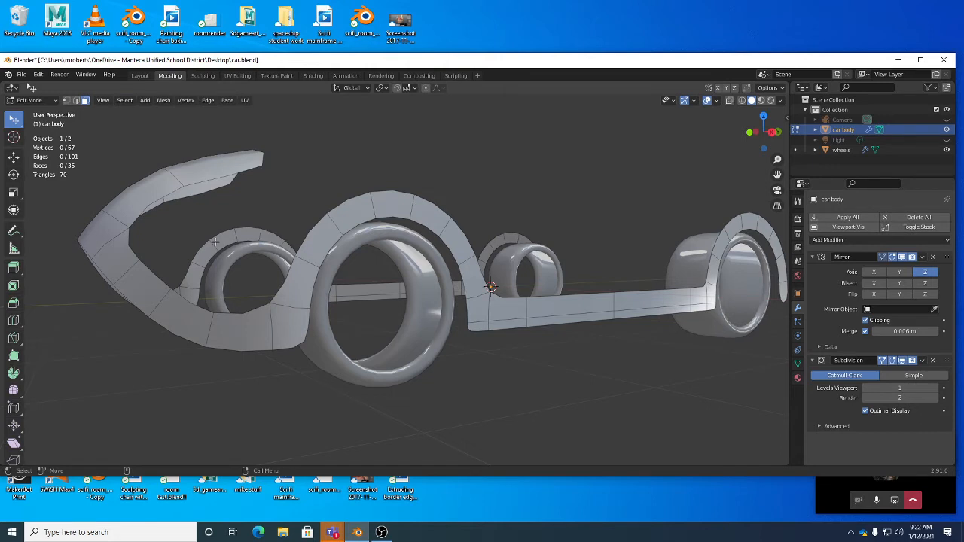
{"action": "middle_click_drag", "start_coordinate": [331, 234], "coordinate": [336, 204]}
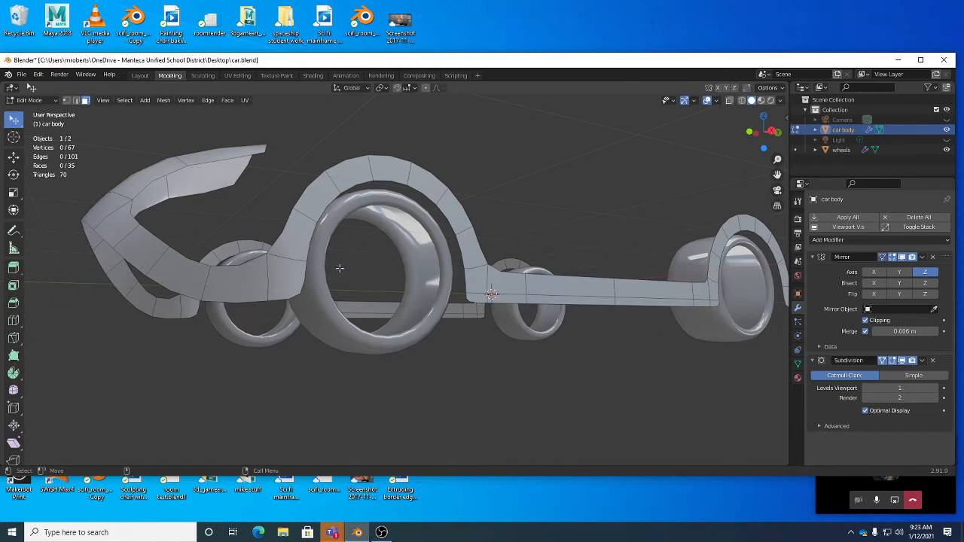
{"action": "middle_click_drag", "start_coordinate": [309, 256], "coordinate": [298, 243]}
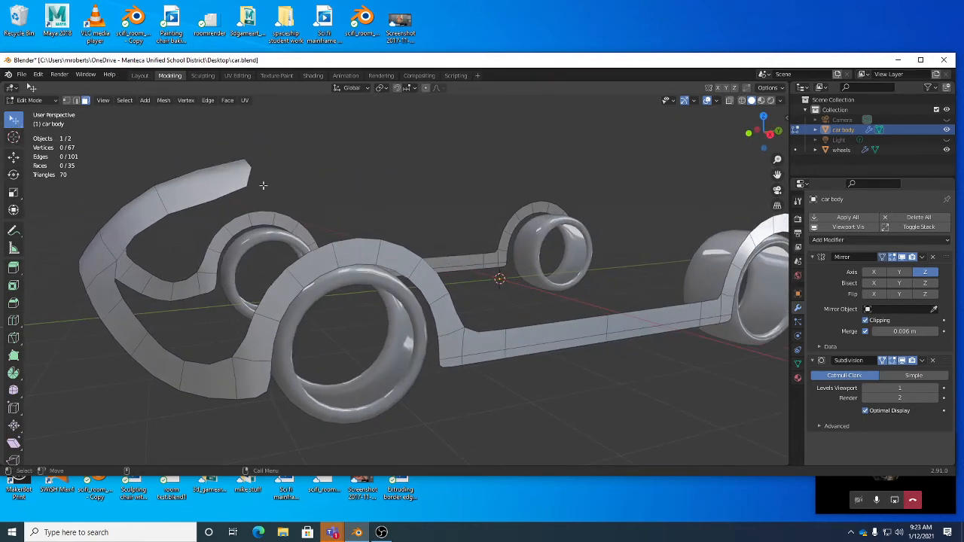
{"action": "middle_click_drag", "start_coordinate": [366, 219], "coordinate": [375, 206]}
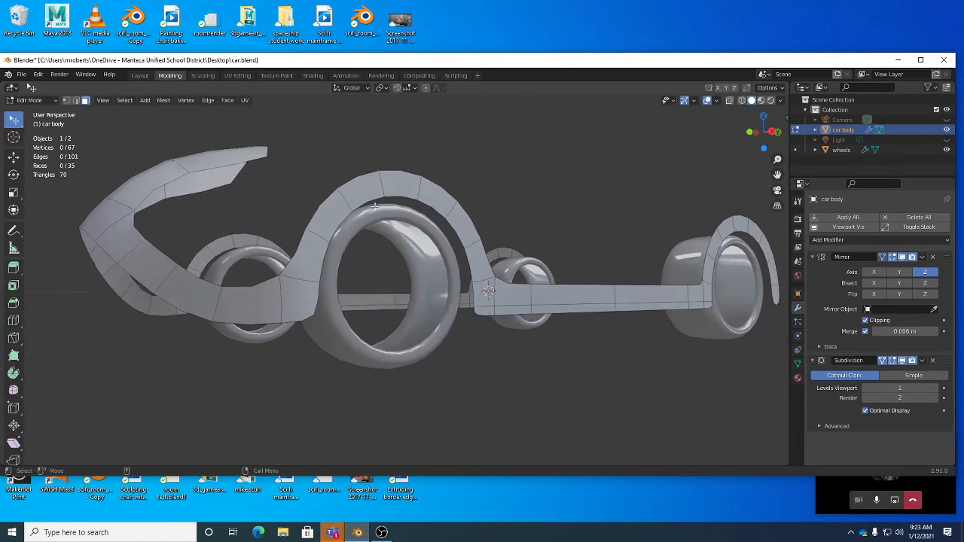
In edge selection mode, select the outer border edge at the lower front of the front wheel arch.
{"action": "left_click", "coordinate": [301, 238], "text": "alt"}
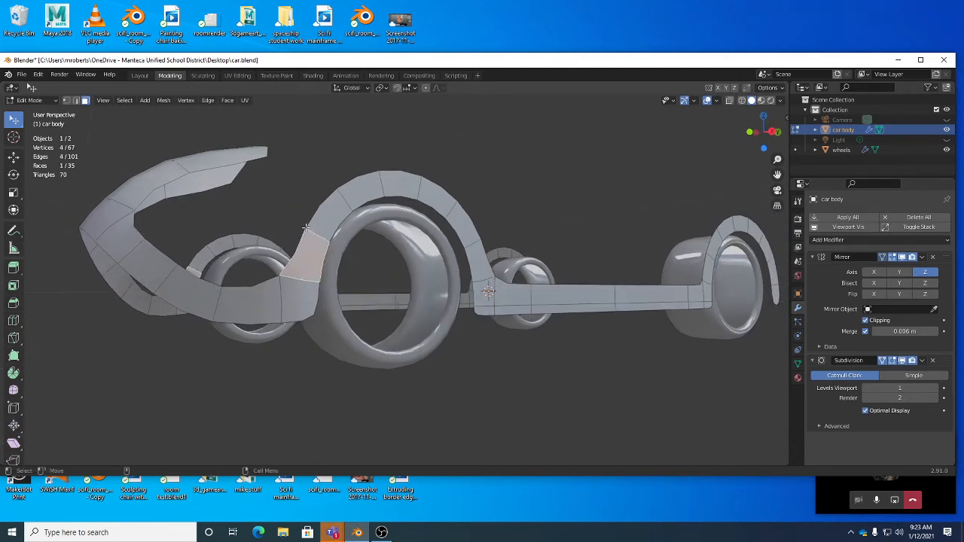
{"action": "left_click", "coordinate": [304, 238]}
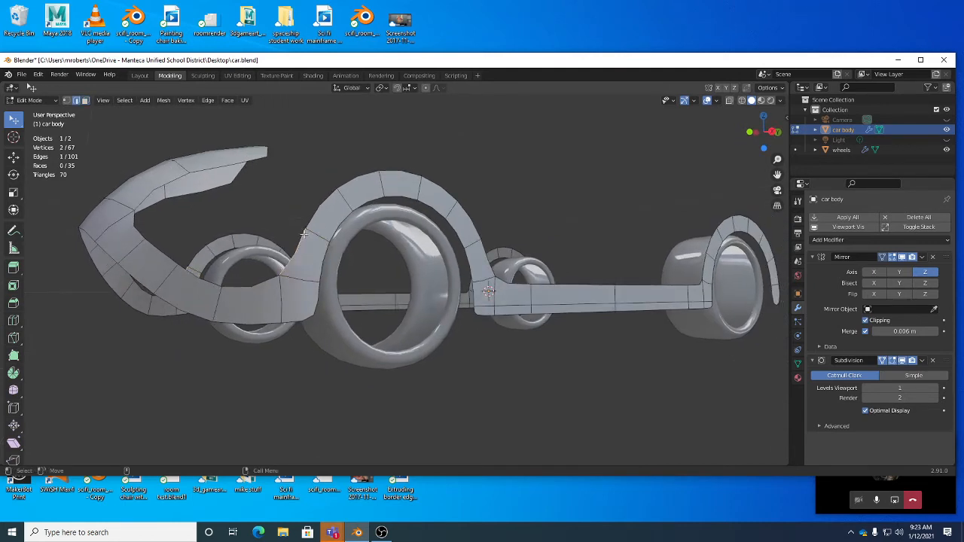
{"action": "middle_click_drag", "start_coordinate": [304, 236], "coordinate": [323, 238]}
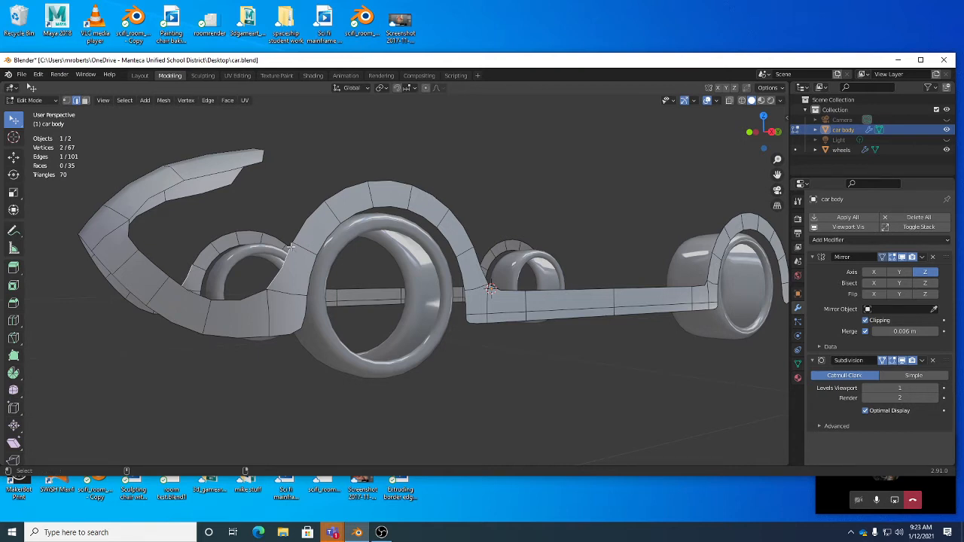
{"action": "middle_click_drag", "start_coordinate": [296, 253], "coordinate": [308, 244]}
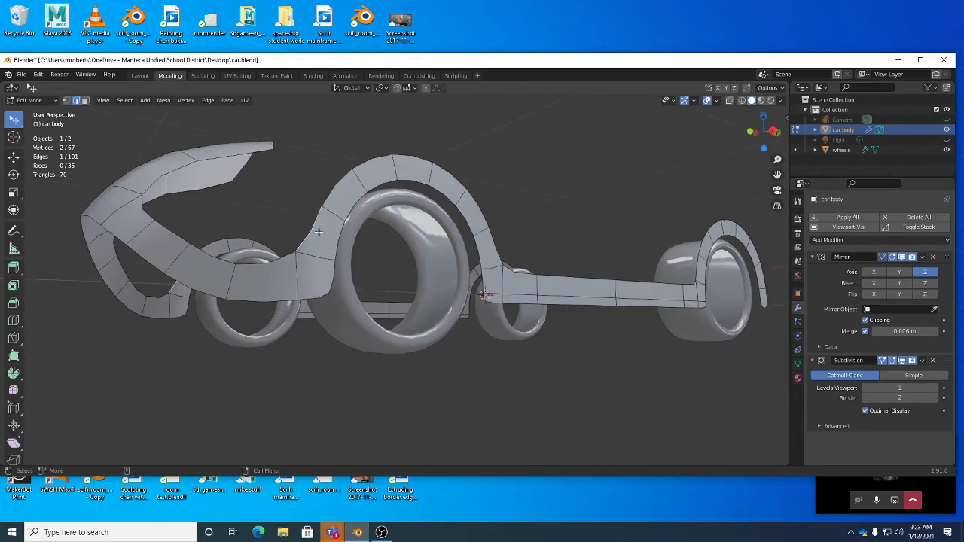
{"action": "left_click", "coordinate": [518, 388]}
{"action": "middle_click_drag", "start_coordinate": [331, 241], "coordinate": [291, 232]}
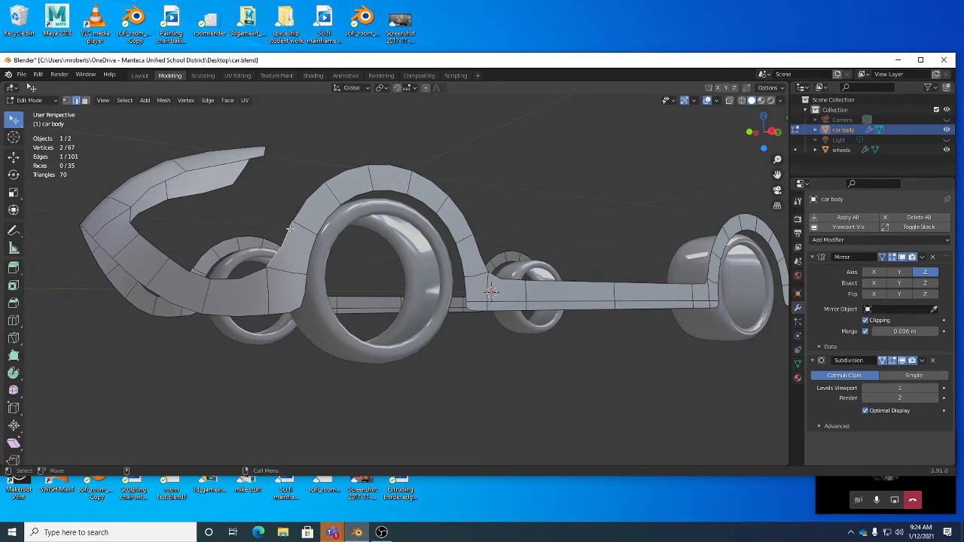
{"action": "middle_click_drag", "start_coordinate": [409, 214], "coordinate": [394, 160]}
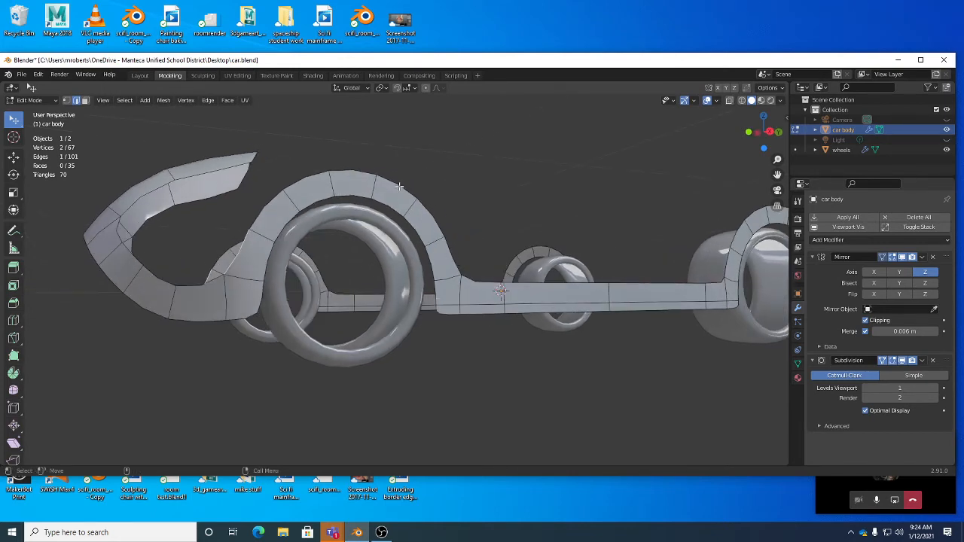
Add the outer border edge just behind the arch's top to the selection and select the shortest path between both edges.
{"action": "left_click", "coordinate": [399, 186], "text": "shift"}
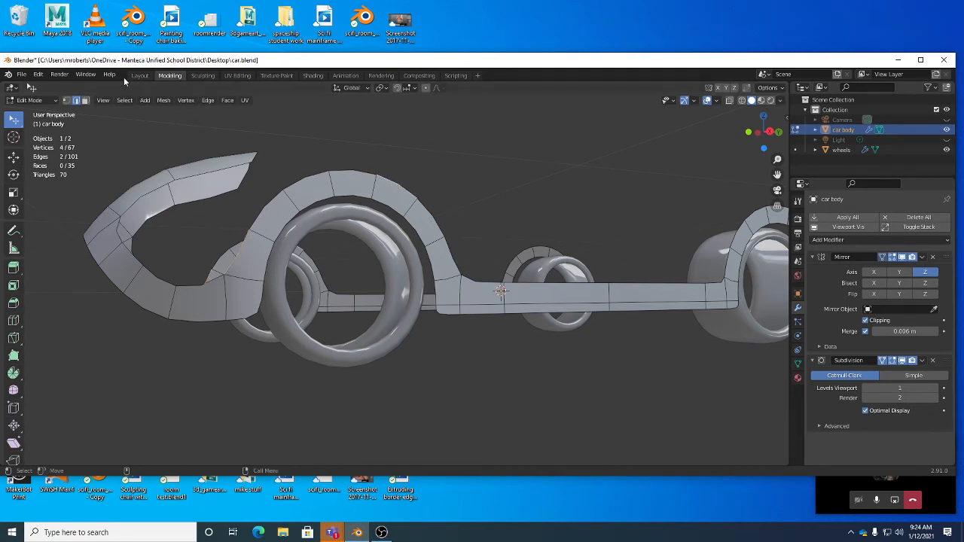
{"action": "left_click", "coordinate": [124, 100]}
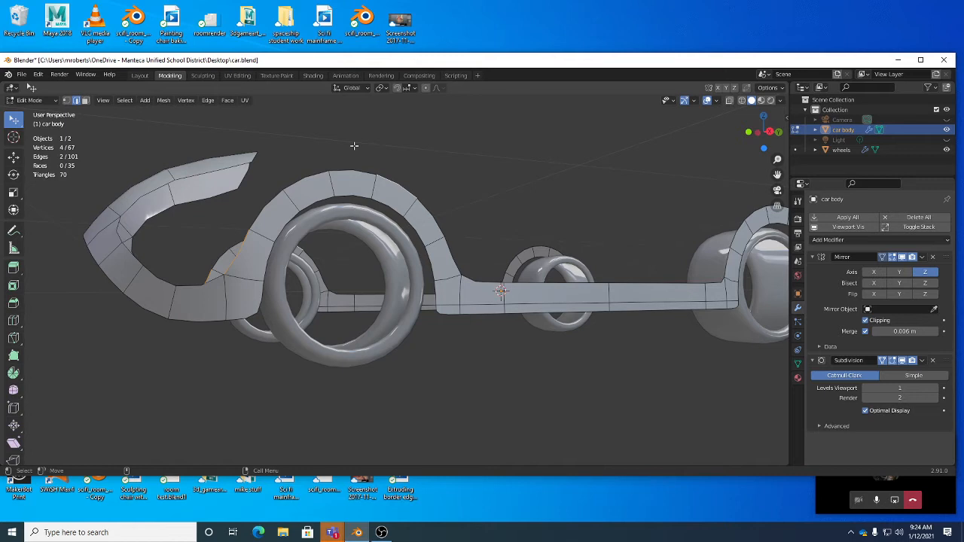
{"action": "left_click", "coordinate": [125, 101]}
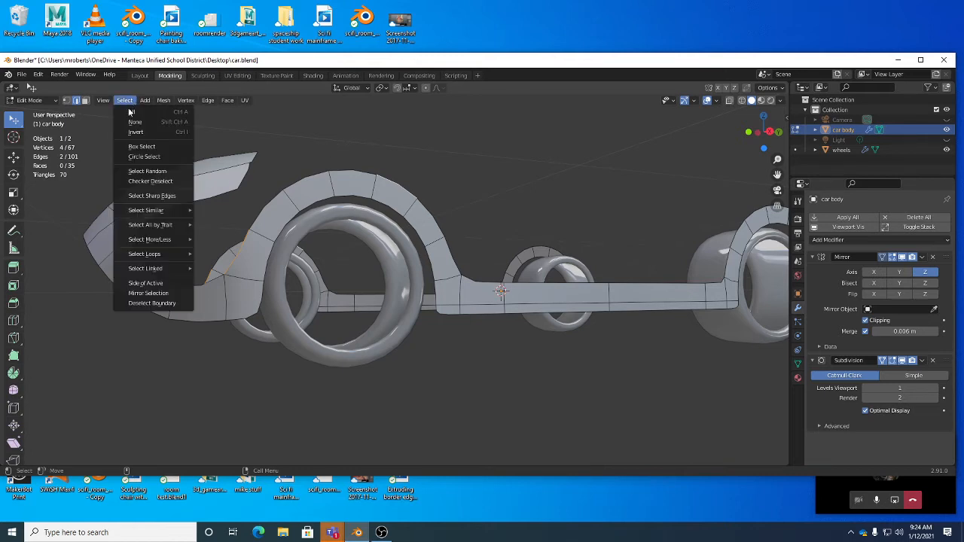
{"action": "mouse_move", "coordinate": [146, 260]}
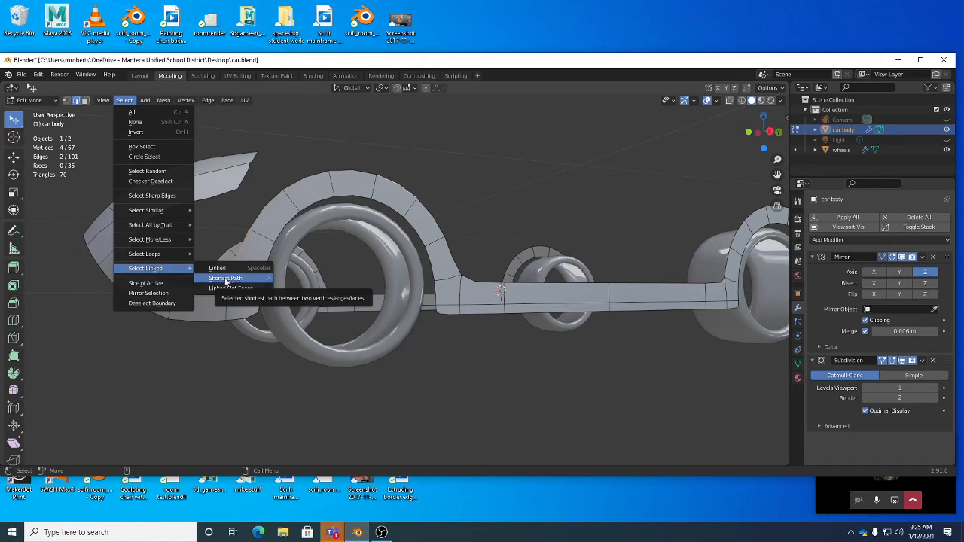
{"action": "left_click", "coordinate": [225, 278]}
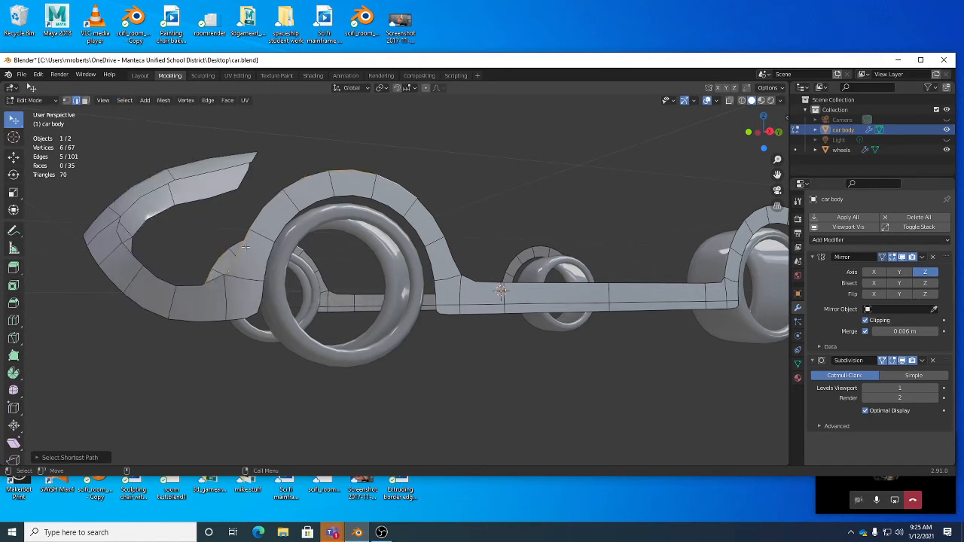
Extrude the selected wheel-arch edges inward over the front tire with the Extrude Region tool.
{"action": "mouse_move", "coordinate": [396, 187]}
{"action": "middle_mouse_down"}
{"action": "mouse_move", "coordinate": [394, 198]}
{"action": "mouse_move", "coordinate": [396, 188]}
{"action": "middle_mouse_up"}
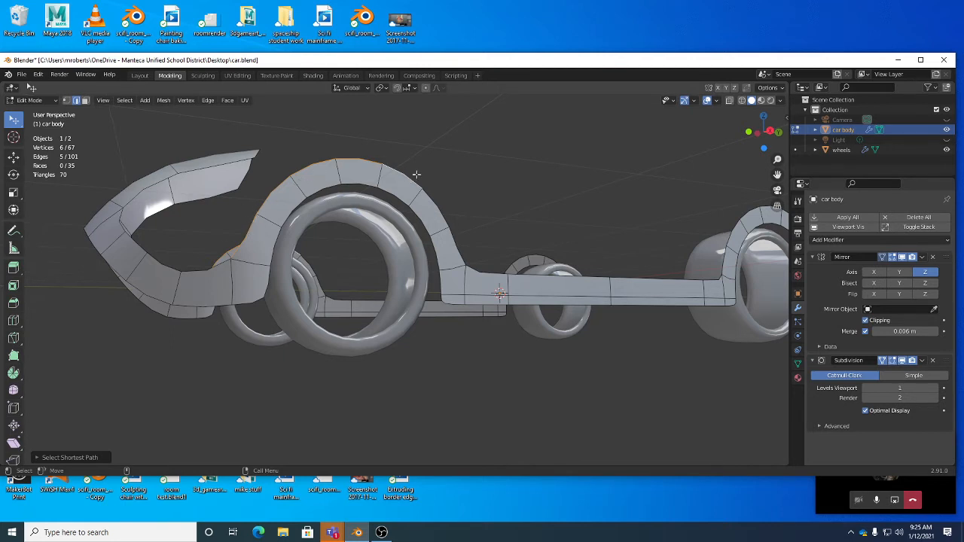
{"action": "middle_click_drag", "start_coordinate": [406, 194], "coordinate": [439, 223]}
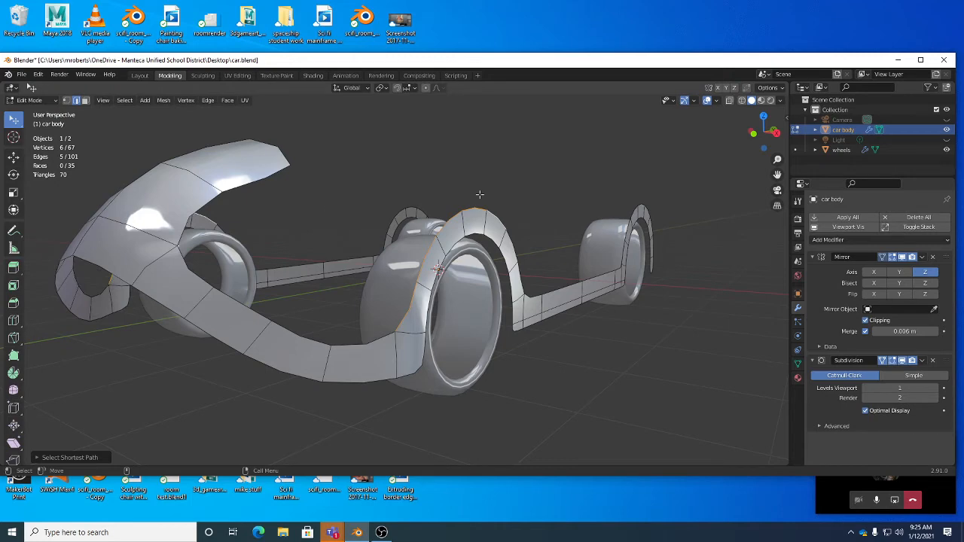
{"action": "middle_click_drag", "start_coordinate": [556, 236], "coordinate": [575, 243]}
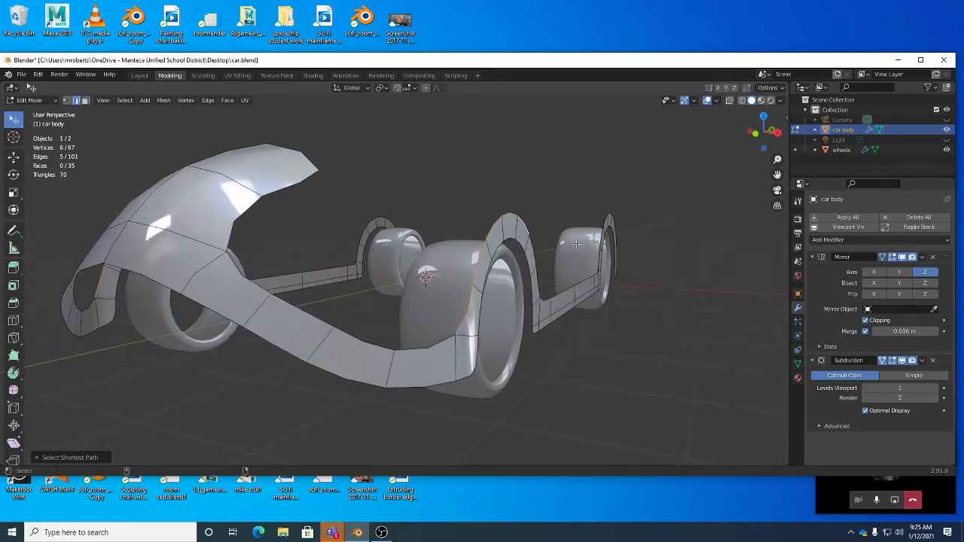
{"action": "key", "text": "ctrl+e"}
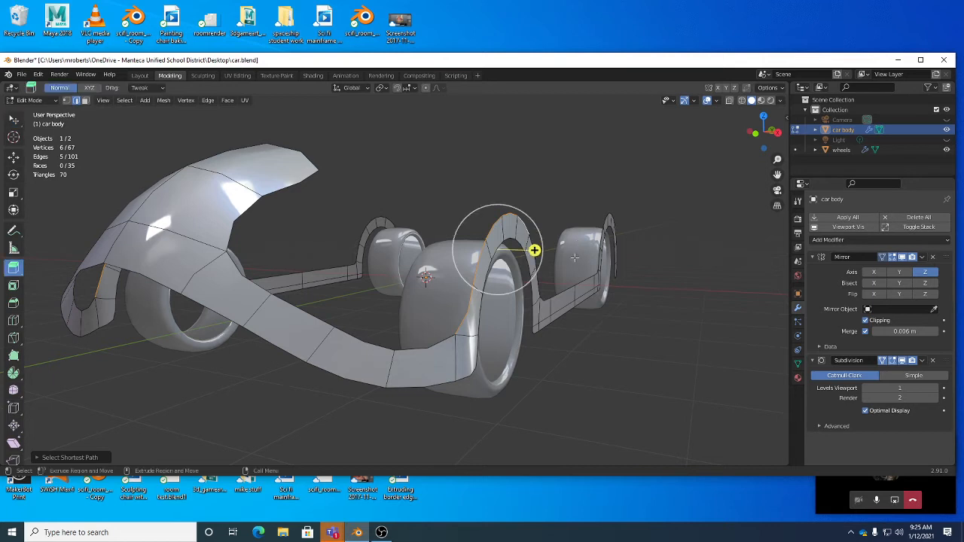
{"action": "middle_click_drag", "start_coordinate": [574, 258], "coordinate": [610, 279]}
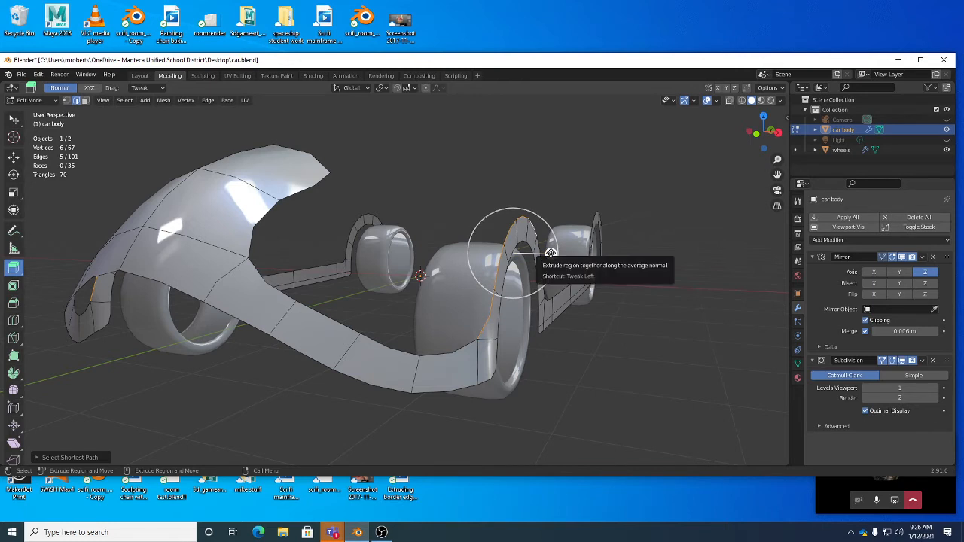
{"action": "left_click_drag", "start_coordinate": [551, 255], "coordinate": [520, 254]}
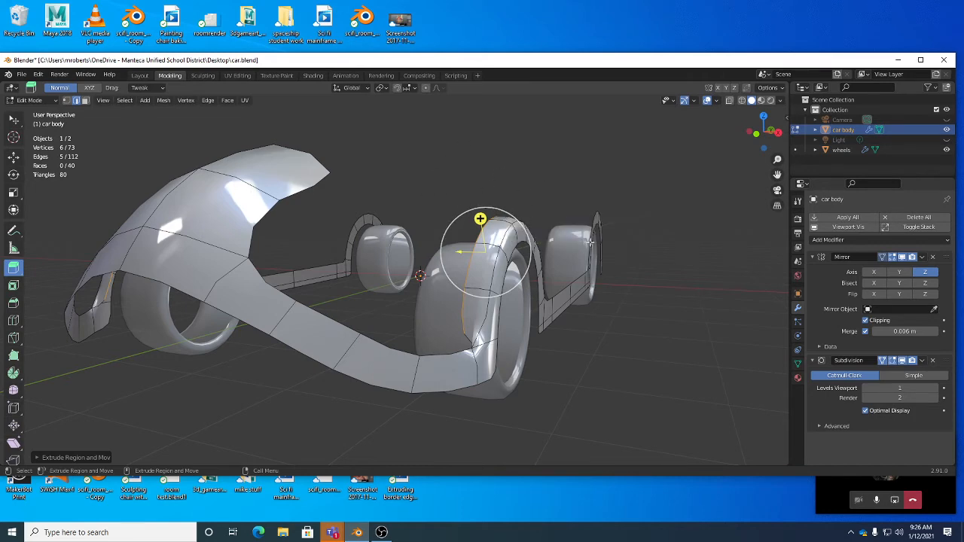
{"action": "middle_click_drag", "start_coordinate": [591, 243], "coordinate": [620, 248]}
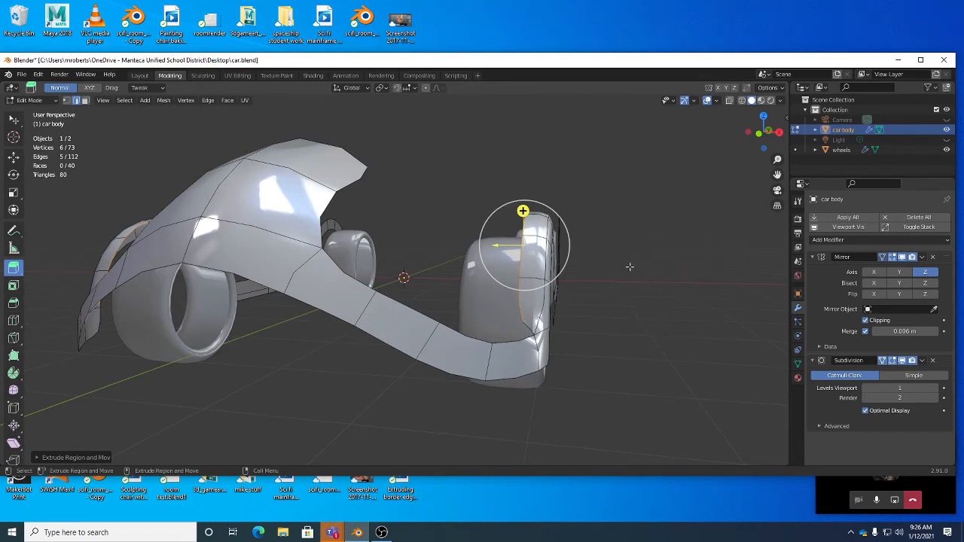
Move the newly extruded fender edges further inward over the front tire and slightly toward the nose.
{"action": "key", "text": "shift+space"}
{"action": "key", "text": "g"}
{"action": "key", "text": "g"}
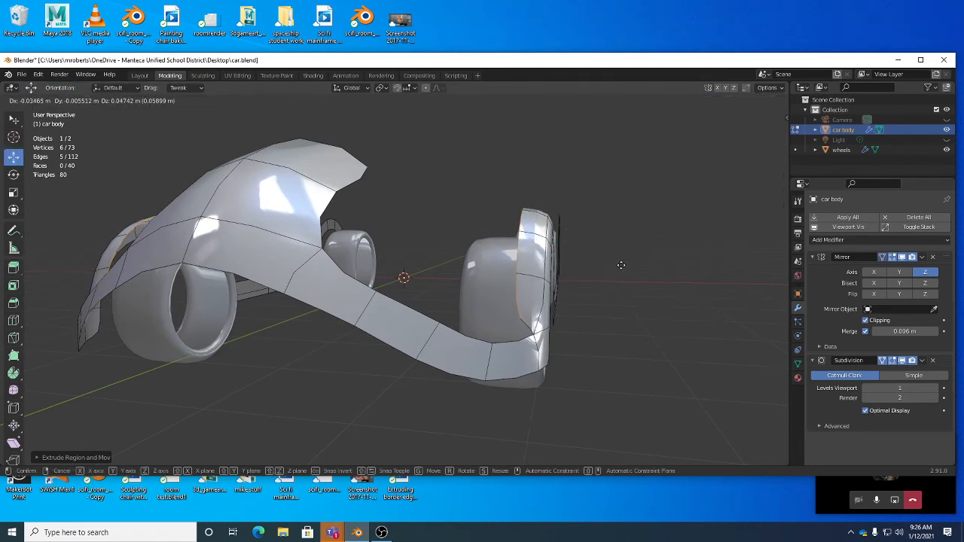
{"action": "left_click", "coordinate": [617, 263]}
{"action": "middle_click_drag", "start_coordinate": [618, 263], "coordinate": [531, 256]}
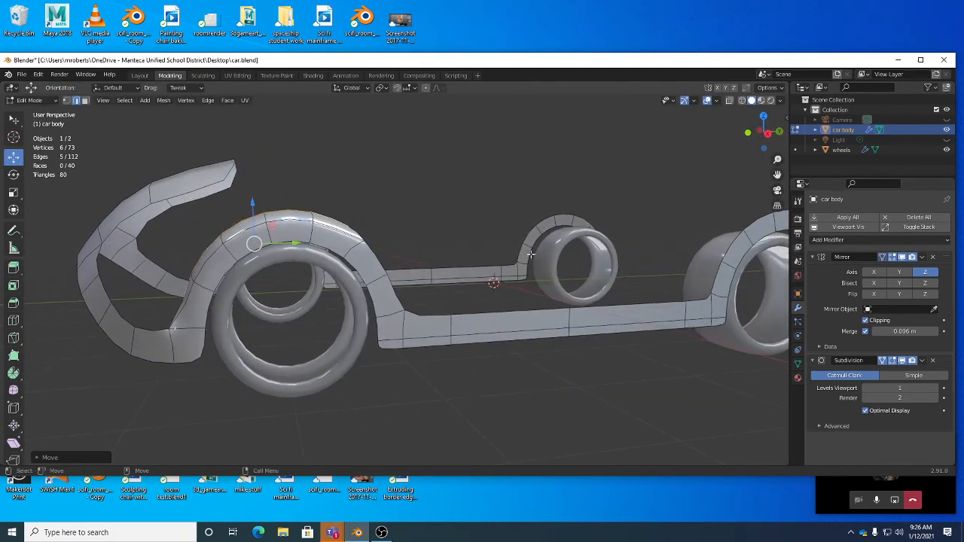
{"action": "key", "text": "g"}
{"action": "left_click", "coordinate": [525, 253]}
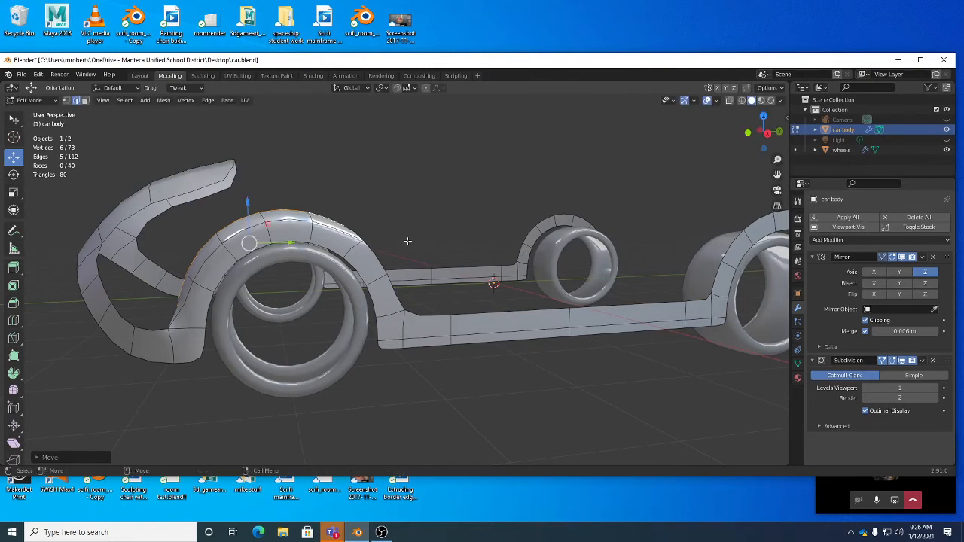
In vertex selection mode, pull the front inner vertex of the new fender strip forward toward the bumper.
{"action": "middle_click_drag", "start_coordinate": [408, 241], "coordinate": [467, 249]}
{"action": "key", "text": "w"}
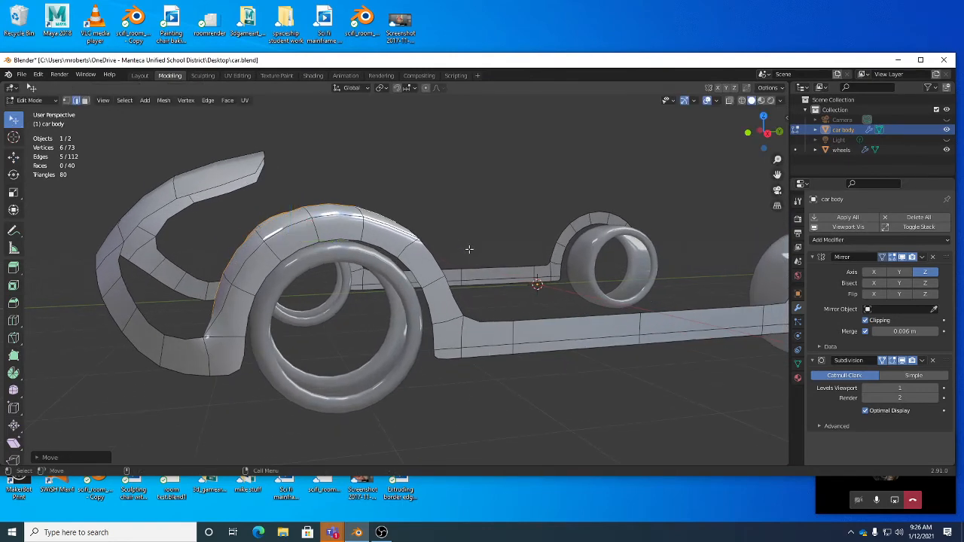
{"action": "middle_click_drag", "start_coordinate": [331, 265], "coordinate": [234, 280]}
{"action": "left_click_drag", "start_coordinate": [235, 280], "coordinate": [206, 307]}
{"action": "key", "text": "1"}
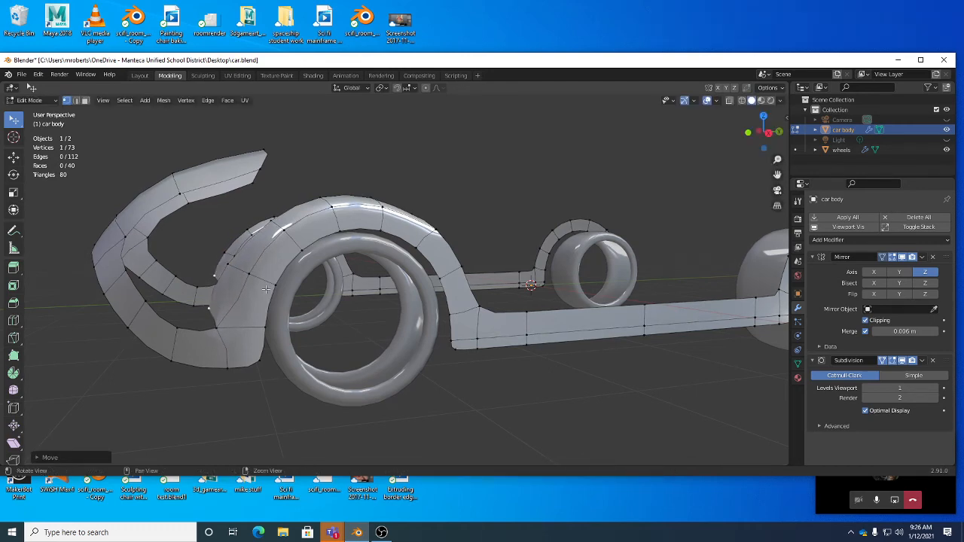
{"action": "middle_click_drag", "start_coordinate": [266, 288], "coordinate": [457, 265]}
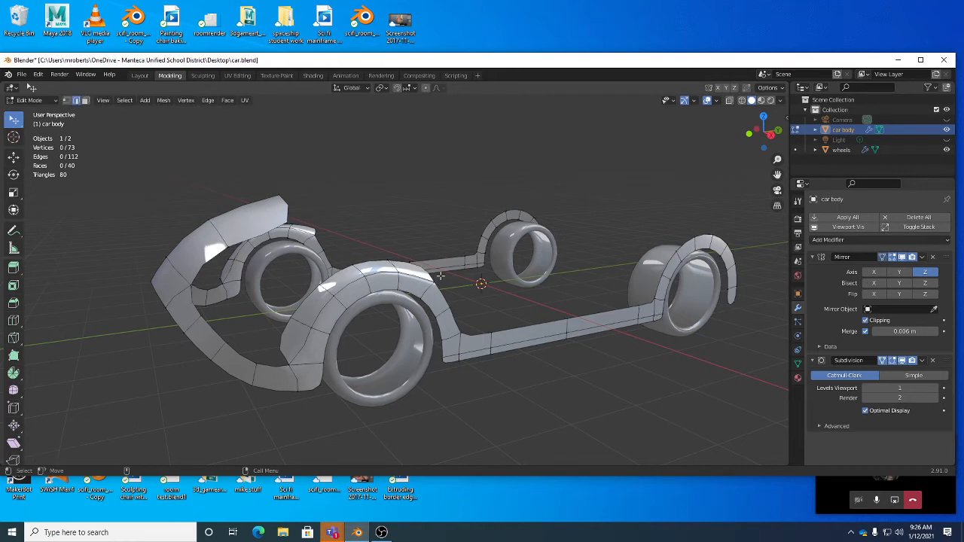
Extrude the rear end edge of the front fender strip backward in three segments toward the rear wheel.
{"action": "middle_click_drag", "start_coordinate": [441, 275], "coordinate": [453, 293]}
{"action": "key", "text": "ctrl+e"}
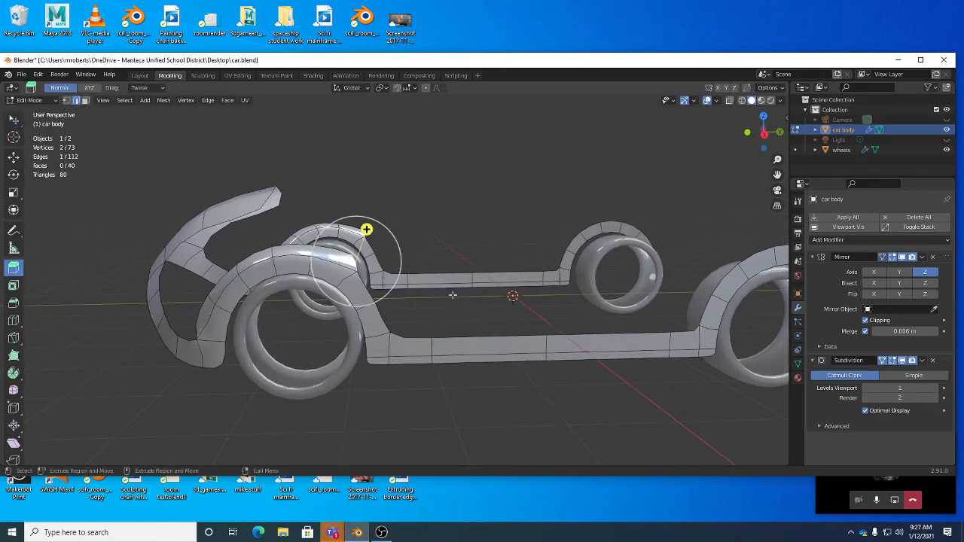
{"action": "key", "text": "e"}
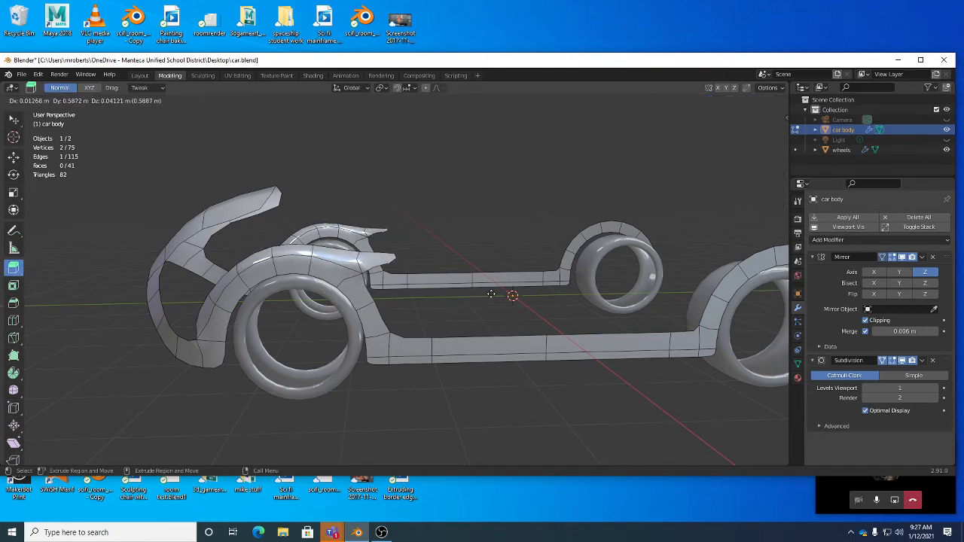
{"action": "left_click", "coordinate": [530, 283]}
{"action": "key", "text": "e"}
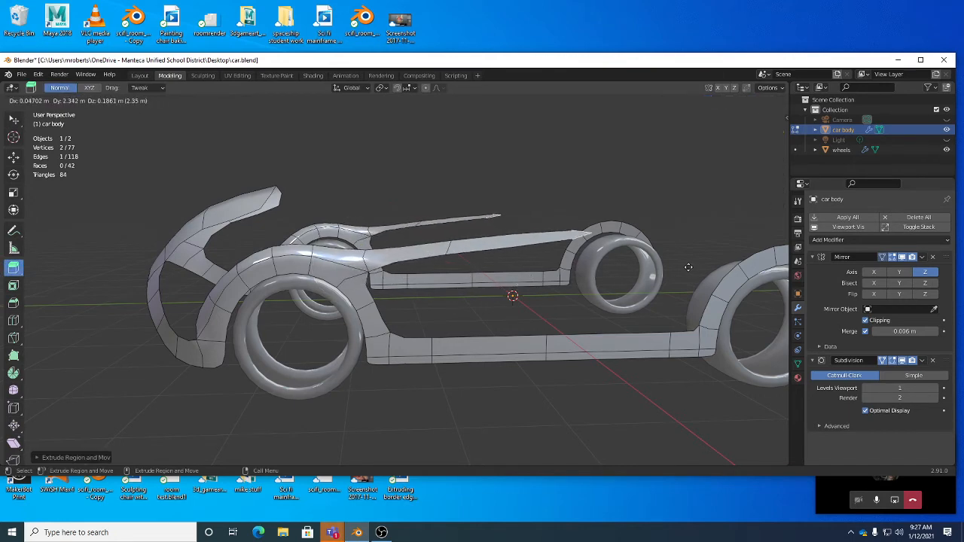
{"action": "left_click", "coordinate": [694, 267]}
{"action": "middle_click_drag", "start_coordinate": [694, 267], "coordinate": [560, 258]}
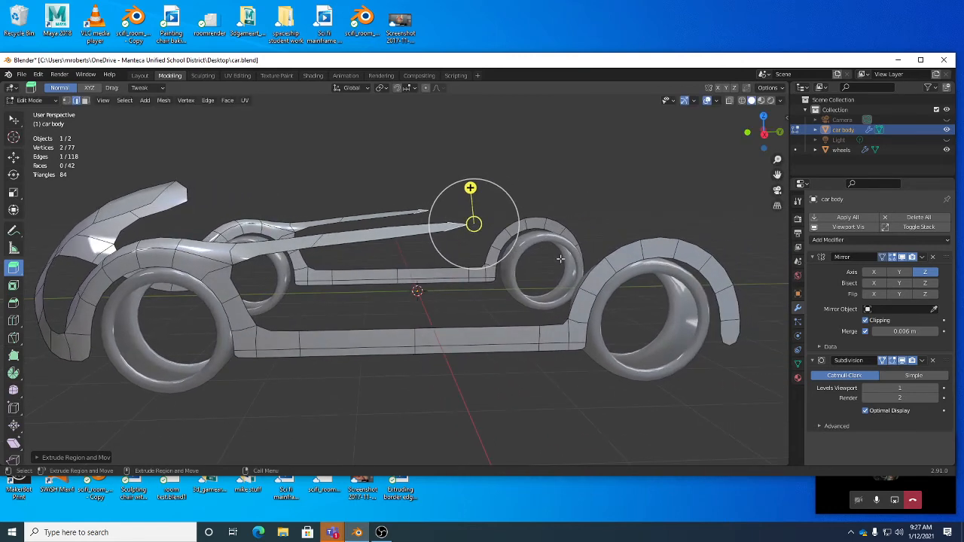
{"action": "key", "text": "e"}
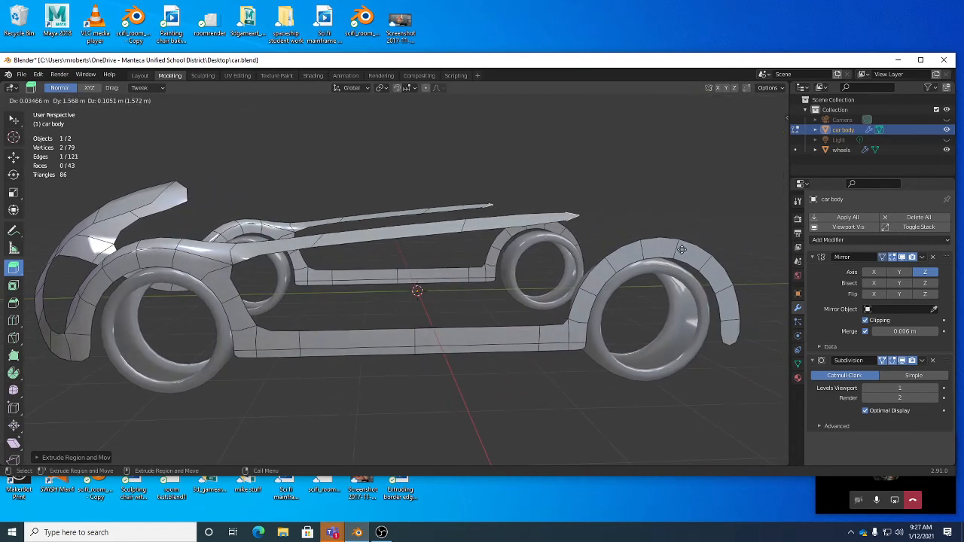
{"action": "left_click", "coordinate": [685, 249]}
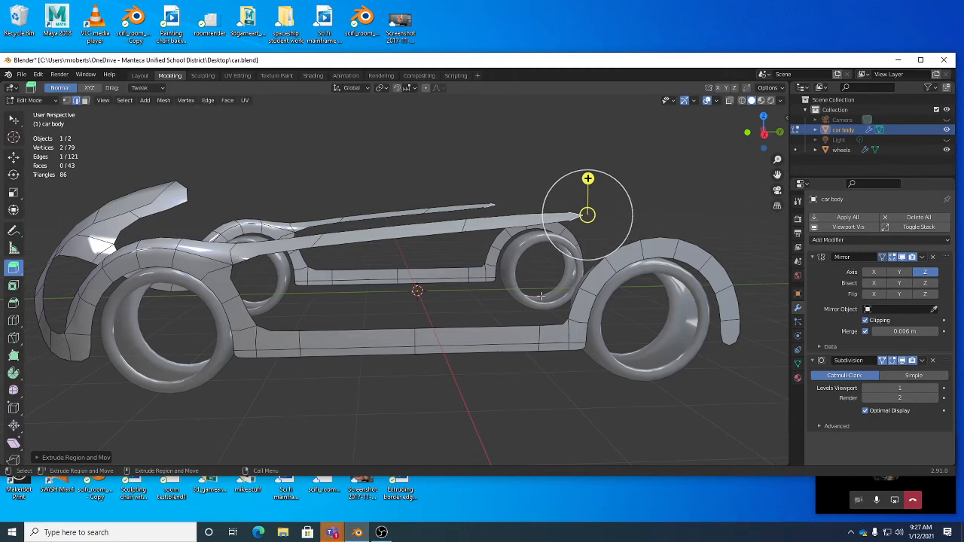
Nudge the inner border edge of the long side strip's middle segment, and reposition the vertex at its rear end.
{"action": "middle_click_drag", "start_coordinate": [479, 267], "coordinate": [516, 276]}
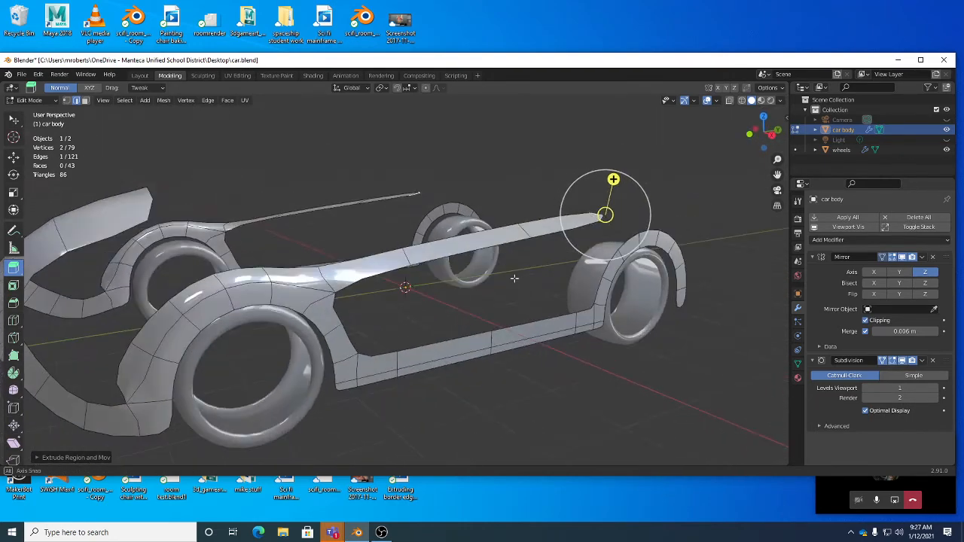
{"action": "key", "text": "w"}
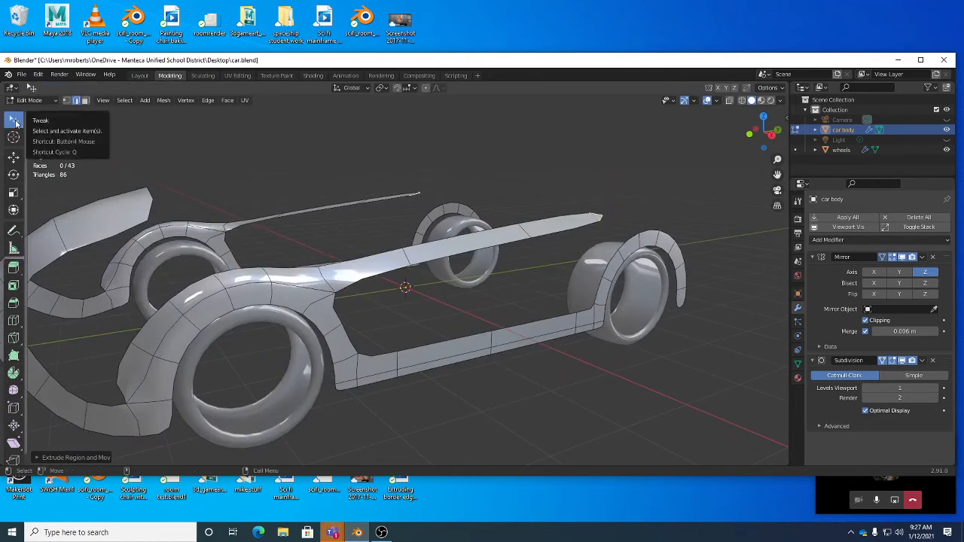
{"action": "middle_click_drag", "start_coordinate": [200, 180], "coordinate": [462, 219]}
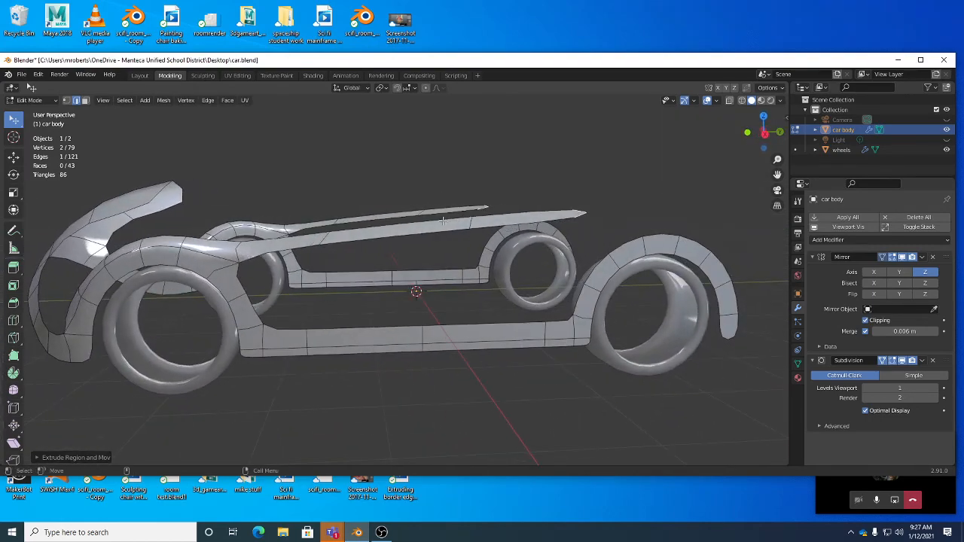
{"action": "key", "text": "g"}
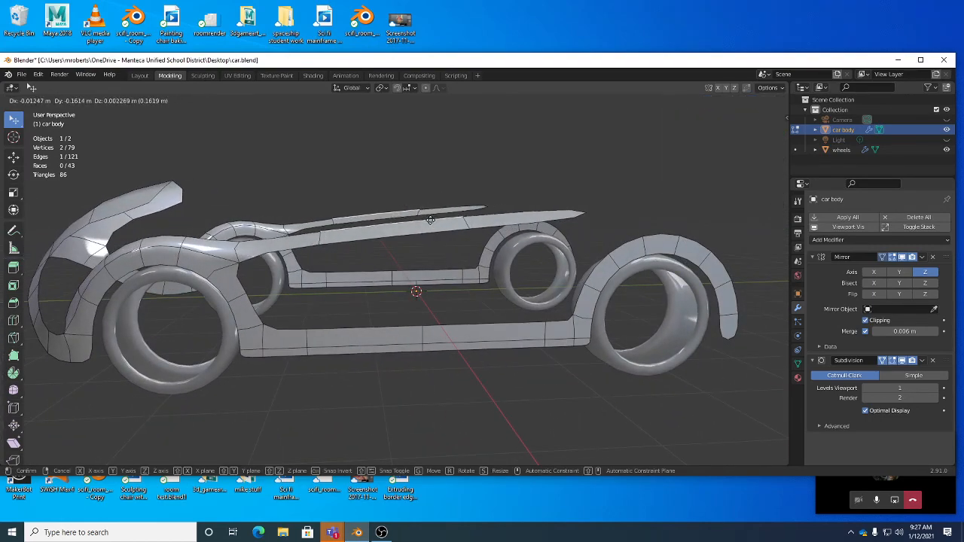
{"action": "left_click", "coordinate": [449, 222]}
{"action": "key", "text": "1"}
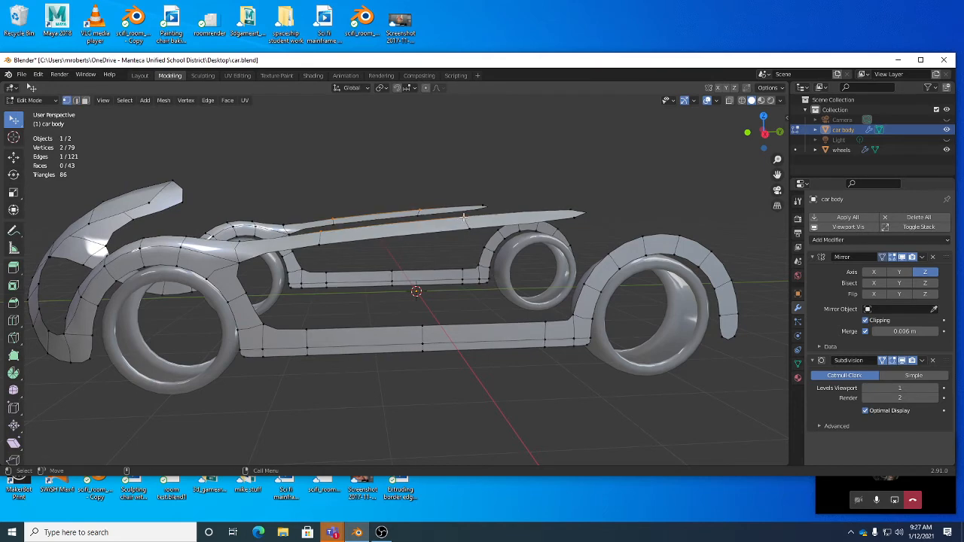
{"action": "left_click", "coordinate": [464, 218]}
{"action": "key", "text": "g"}
{"action": "left_click", "coordinate": [329, 225]}
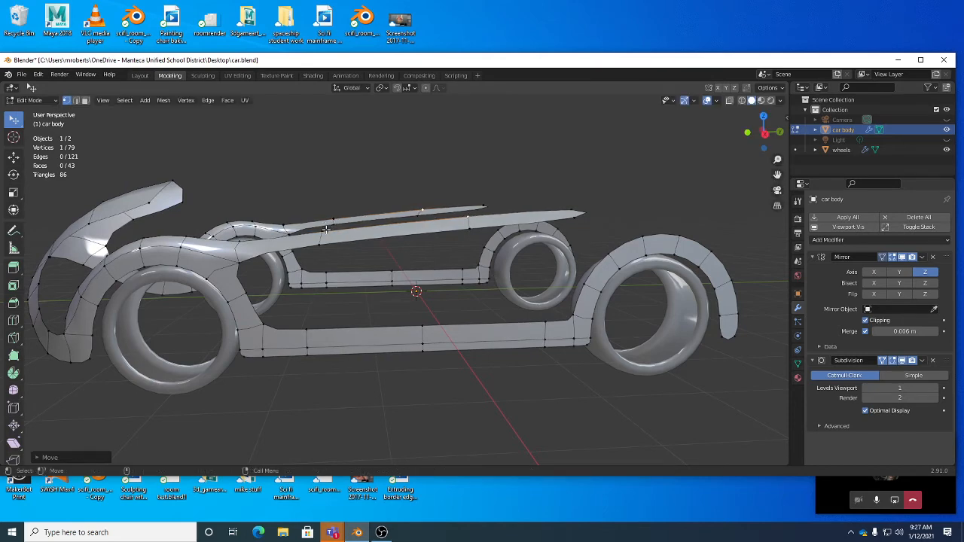
In edge selection mode, move the side strip's rear cross edges and end edge inward toward the car's centre.
{"action": "key", "text": "2"}
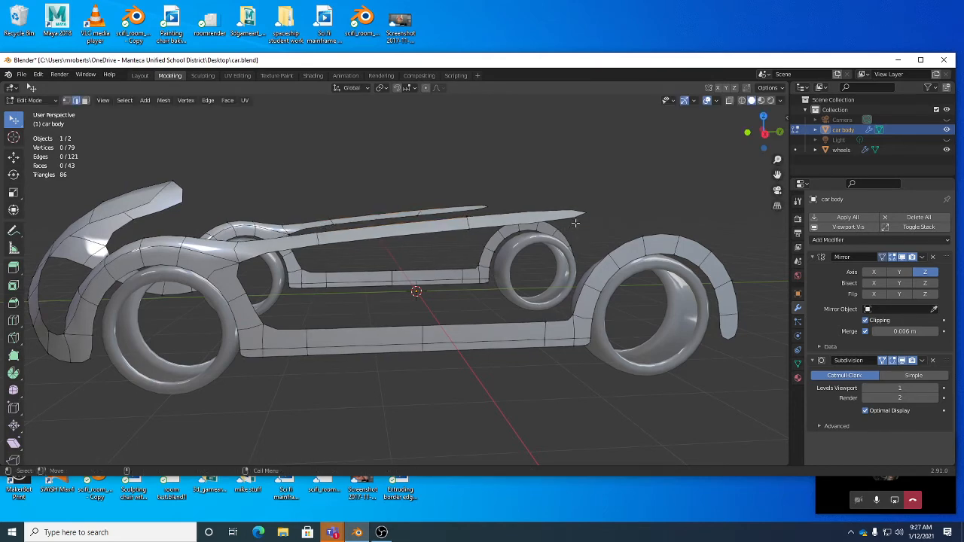
{"action": "middle_click_drag", "start_coordinate": [575, 223], "coordinate": [538, 204]}
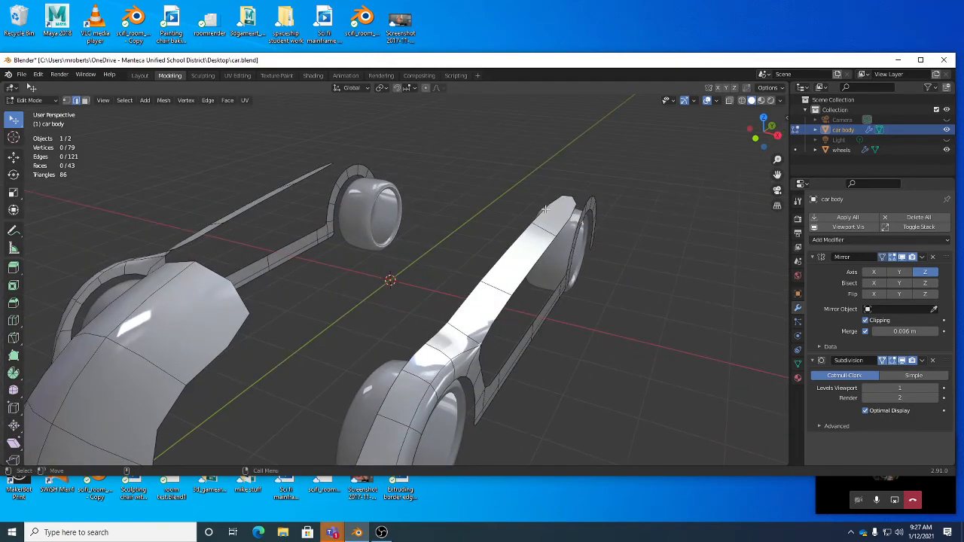
{"action": "left_click_drag", "start_coordinate": [543, 213], "coordinate": [521, 210]}
{"action": "left_click_drag", "start_coordinate": [493, 252], "coordinate": [481, 241]}
{"action": "middle_click_drag", "start_coordinate": [517, 243], "coordinate": [584, 316]}
{"action": "left_click_drag", "start_coordinate": [595, 322], "coordinate": [595, 319]}
{"action": "middle_click_drag", "start_coordinate": [595, 319], "coordinate": [554, 312]}
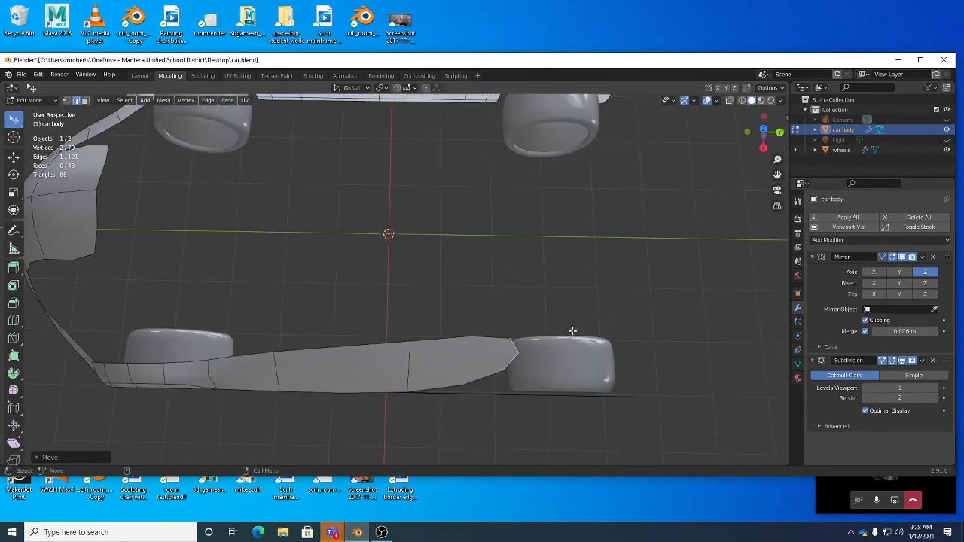
Rotate the side strip's rear end edge with the Rotate tool so it follows the inward curve.
{"action": "key", "text": "e"}
{"action": "left_click_drag", "start_coordinate": [607, 345], "coordinate": [568, 279]}
{"action": "left_click", "coordinate": [409, 363]}
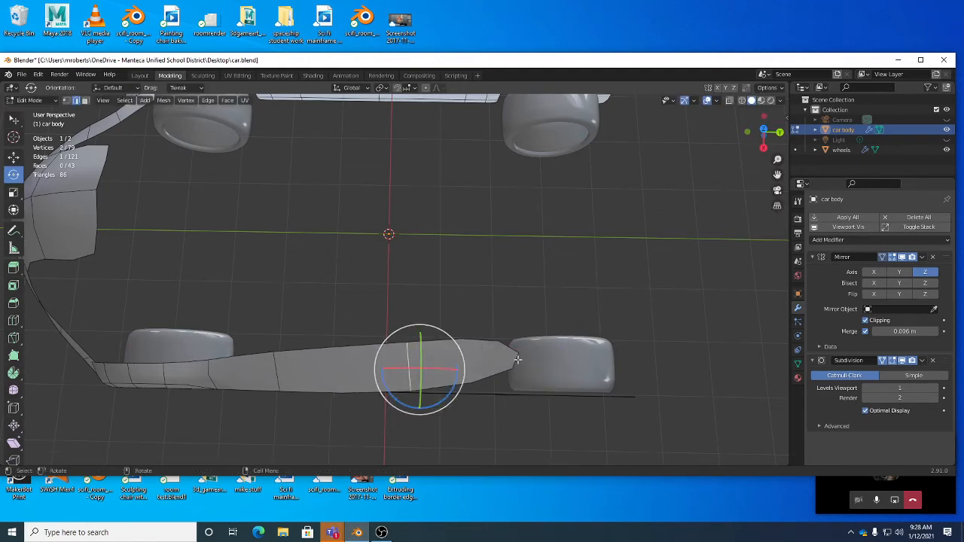
{"action": "left_click_drag", "start_coordinate": [520, 357], "coordinate": [530, 341]}
{"action": "middle_click_drag", "start_coordinate": [530, 342], "coordinate": [532, 251]}
{"action": "middle_click_drag", "start_coordinate": [534, 179], "coordinate": [518, 300]}
Select the cross edge just ahead of the strip's end and move it slightly inward to smooth the curve.
{"action": "left_click", "coordinate": [488, 370]}
{"action": "key", "text": "w"}
{"action": "middle_click_drag", "start_coordinate": [589, 393], "coordinate": [579, 356]}
{"action": "left_click", "coordinate": [383, 356]}
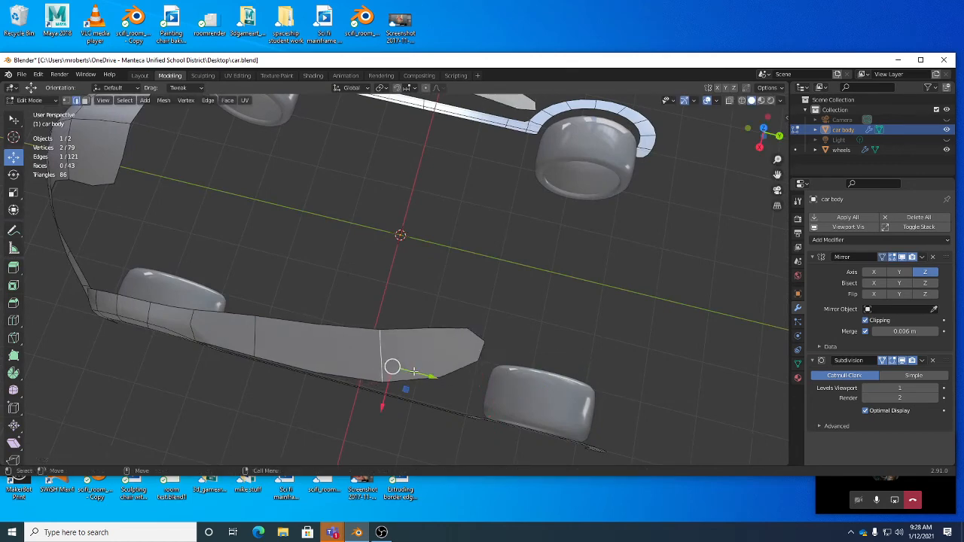
{"action": "key", "text": "g"}
{"action": "left_click", "coordinate": [429, 344]}
{"action": "middle_click_drag", "start_coordinate": [481, 344], "coordinate": [486, 340]}
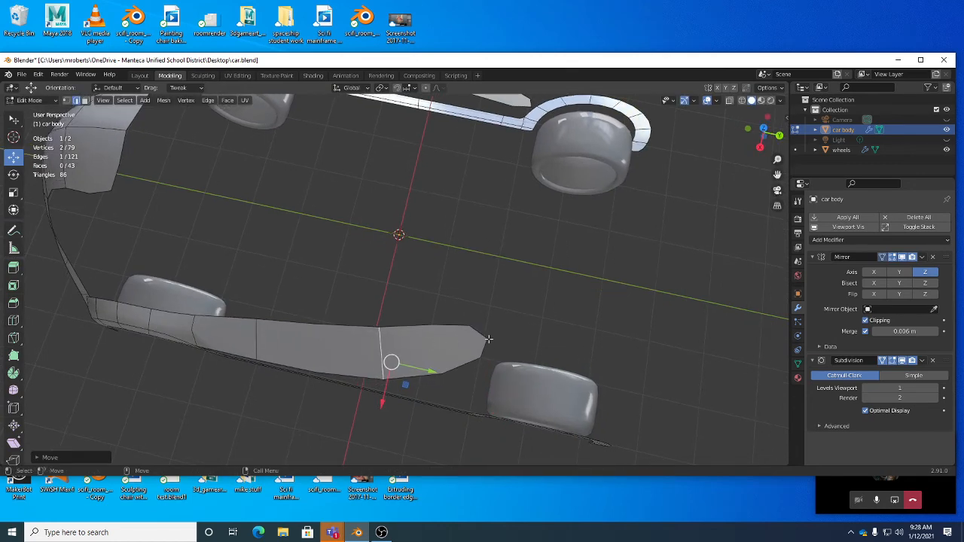
Extrude the strip's end edge inward and rotate the new edge toward the car's centreline.
{"action": "left_click", "coordinate": [490, 338]}
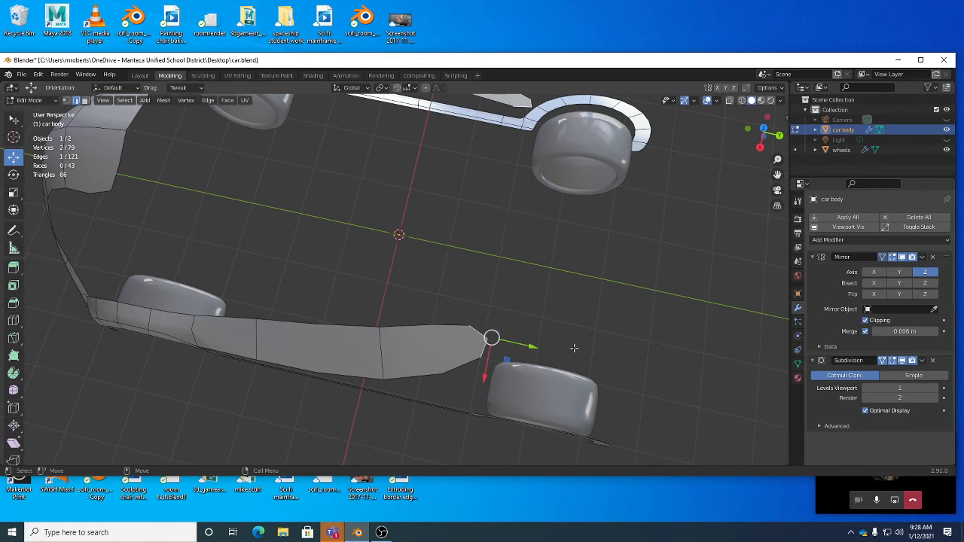
{"action": "key", "text": "ctrl+e"}
{"action": "middle_click_drag", "start_coordinate": [569, 383], "coordinate": [466, 312]}
{"action": "left_click", "coordinate": [628, 331]}
{"action": "key", "text": "r"}
{"action": "left_click", "coordinate": [501, 323]}
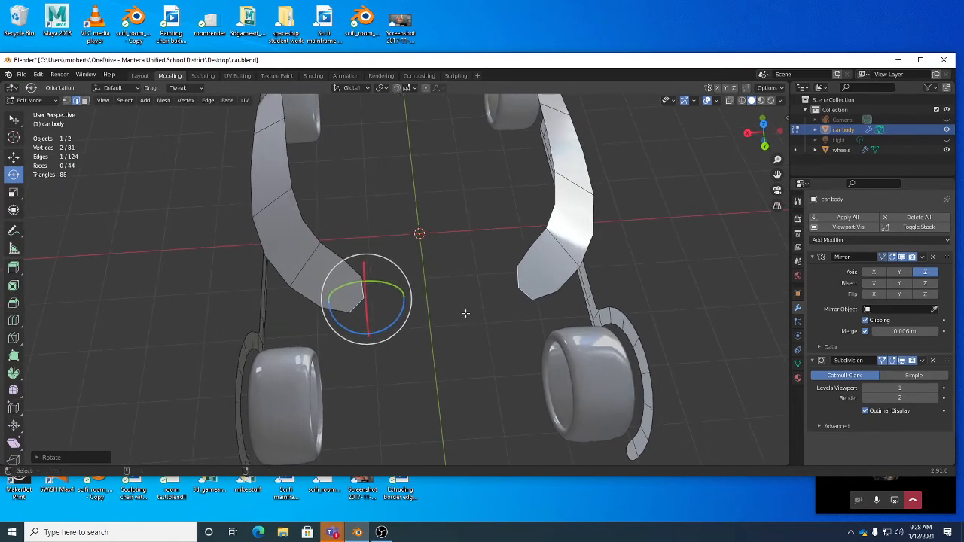
Extrude the strip's end edge across to the centreline so both mirrored halves join behind the cabin.
{"action": "key", "text": "shift+space"}
{"action": "key", "text": "e"}
{"action": "key", "text": "e"}
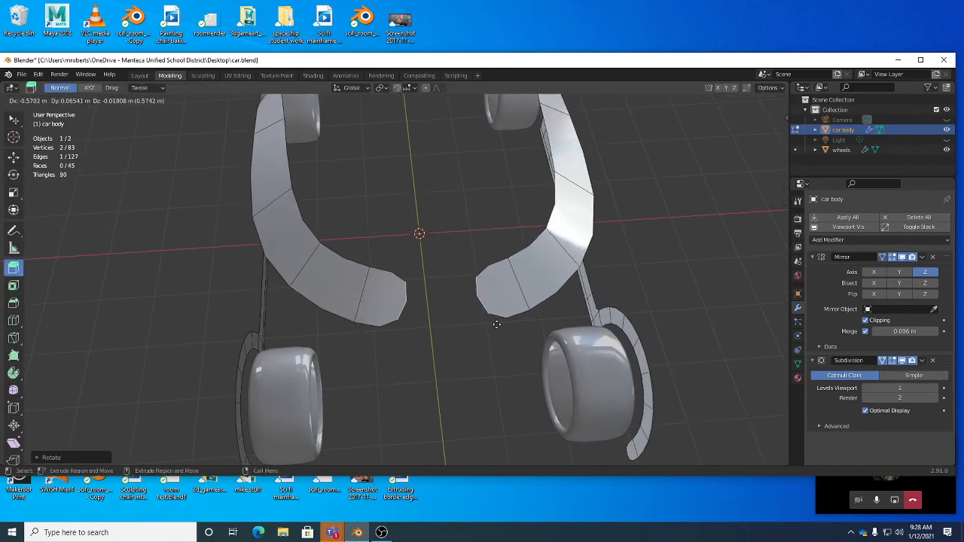
{"action": "left_click", "coordinate": [554, 331]}
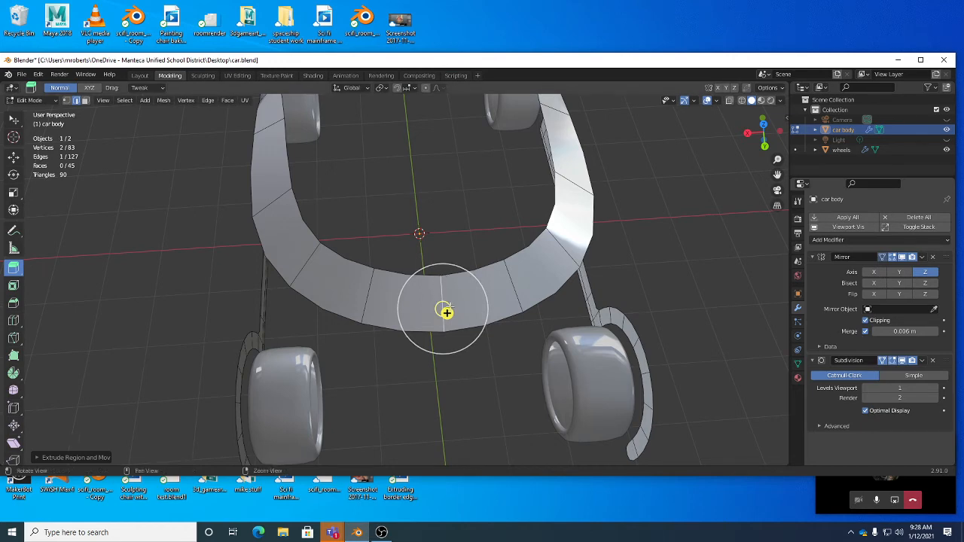
Raise and shift back the strip's rear centre edge, and adjust the neighbouring cross edge to match the curve.
{"action": "middle_click_drag", "start_coordinate": [446, 296], "coordinate": [544, 270]}
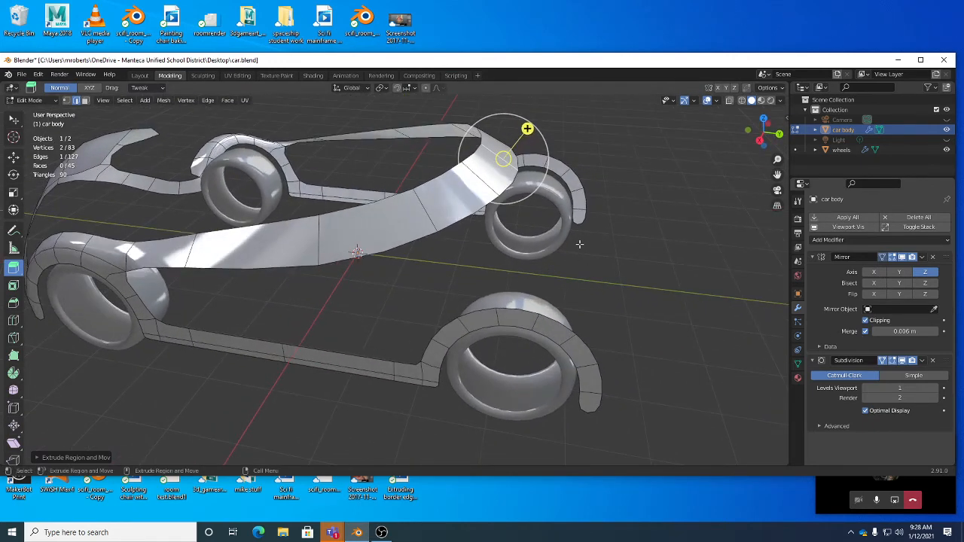
{"action": "middle_click_drag", "start_coordinate": [579, 244], "coordinate": [520, 146]}
{"action": "key", "text": "g"}
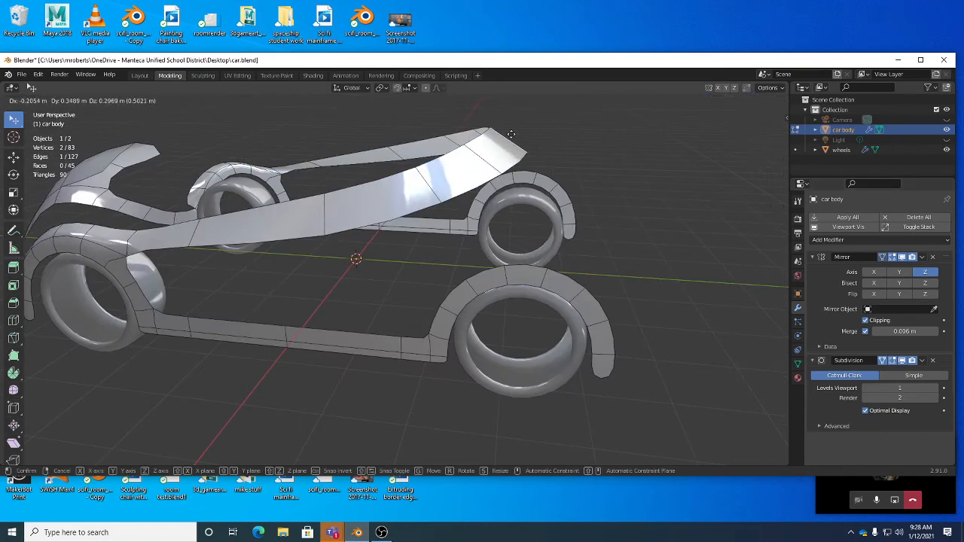
{"action": "left_click_drag", "start_coordinate": [511, 134], "coordinate": [509, 137]}
{"action": "middle_click_drag", "start_coordinate": [506, 137], "coordinate": [404, 204]}
{"action": "left_click_drag", "start_coordinate": [365, 325], "coordinate": [335, 316]}
{"action": "middle_click_drag", "start_coordinate": [301, 281], "coordinate": [299, 202]}
In vertex selection mode, lower the bottom vertex of the side strip's first cross edge behind the front fender.
{"action": "key", "text": "1"}
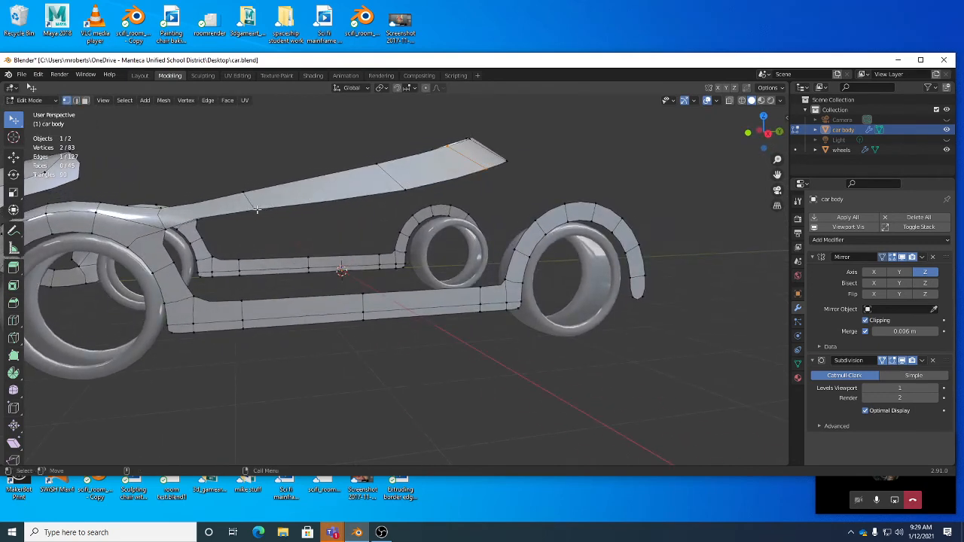
{"action": "left_click", "coordinate": [256, 210]}
{"action": "key", "text": "g"}
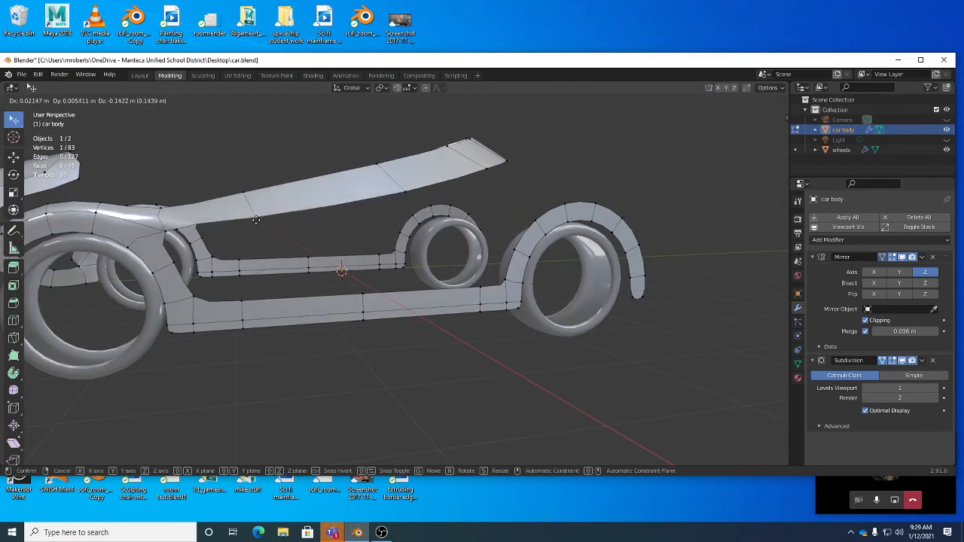
{"action": "left_click", "coordinate": [186, 213]}
Move the strip's face beside the rear centreline backward, and pull its inner border edge slightly forward.
{"action": "middle_click_drag", "start_coordinate": [273, 202], "coordinate": [468, 270]}
{"action": "key", "text": "3"}
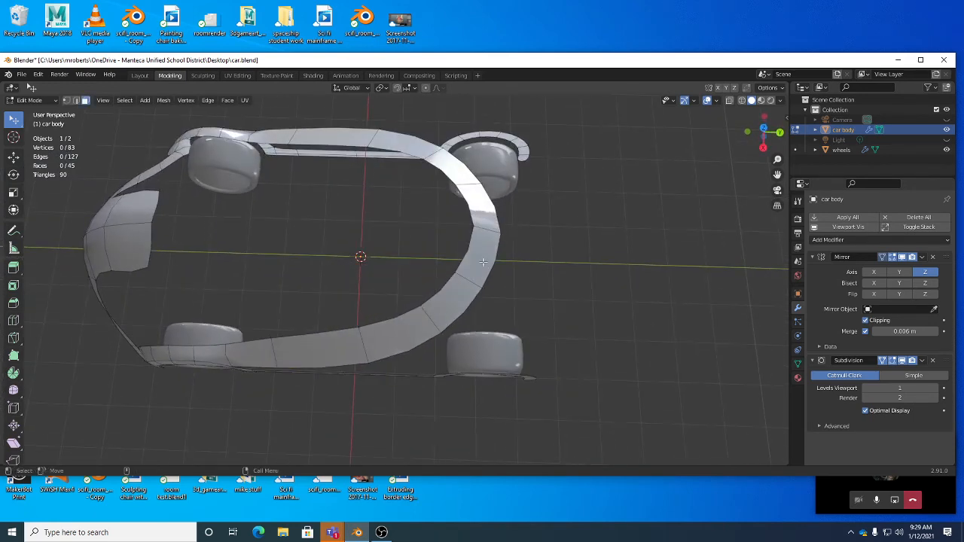
{"action": "left_click_drag", "start_coordinate": [479, 260], "coordinate": [504, 285]}
{"action": "middle_click_drag", "start_coordinate": [505, 285], "coordinate": [497, 283]}
{"action": "scroll", "coordinate": [507, 281], "scroll_direction": "up", "scroll_amount": 1}
{"action": "key", "text": "2"}
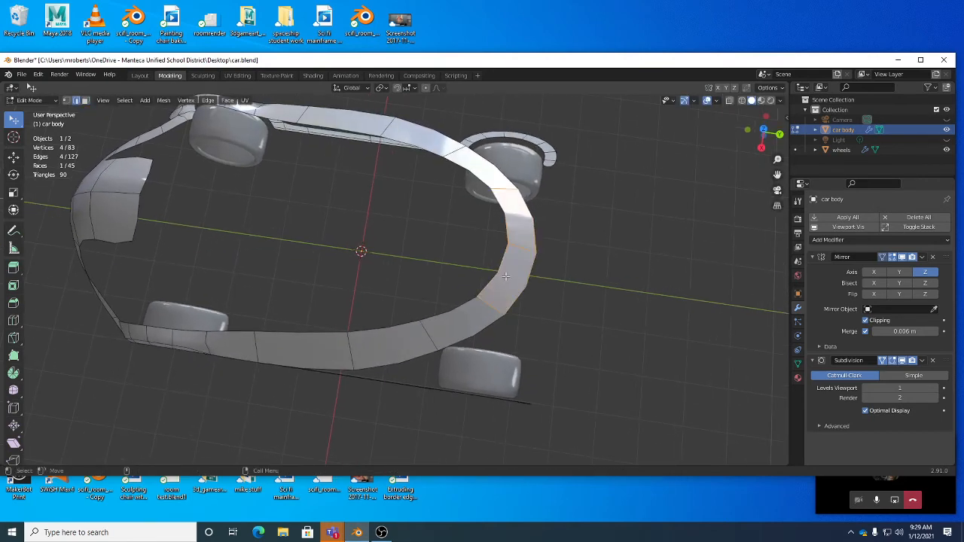
{"action": "left_click_drag", "start_coordinate": [499, 274], "coordinate": [492, 272]}
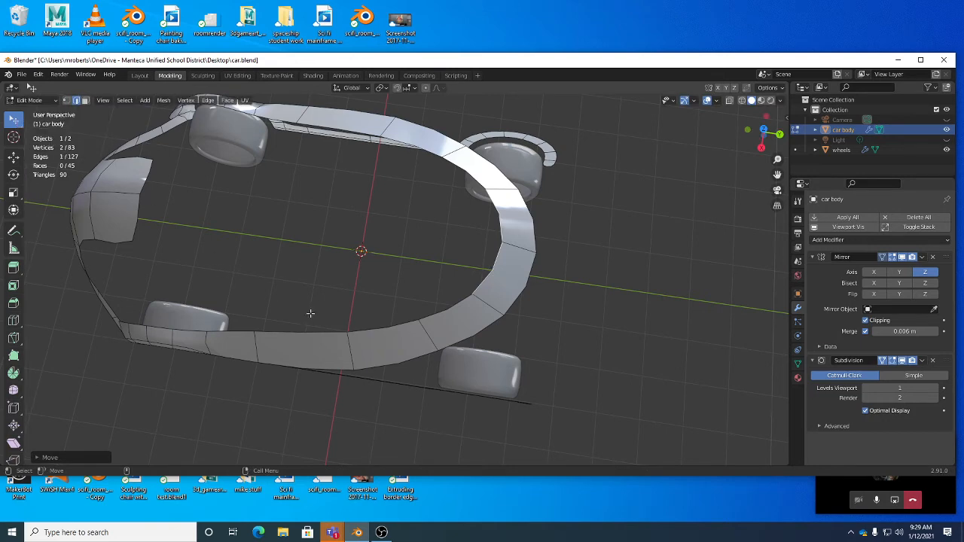
Nudge an inner border edge of the side strip outward, and in vertex selection mode move the outer vertex at its rear corner outward.
{"action": "left_click_drag", "start_coordinate": [325, 330], "coordinate": [324, 334]}
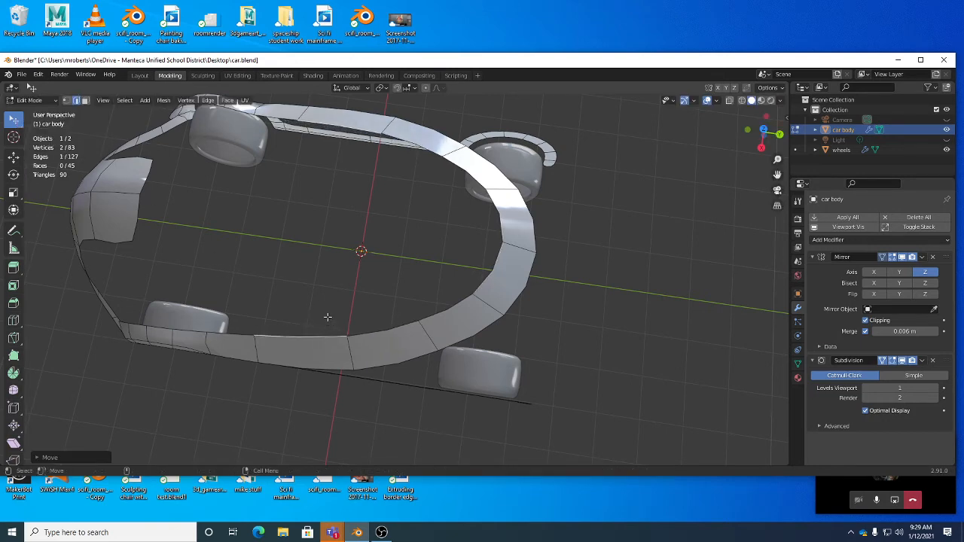
{"action": "key", "text": "1"}
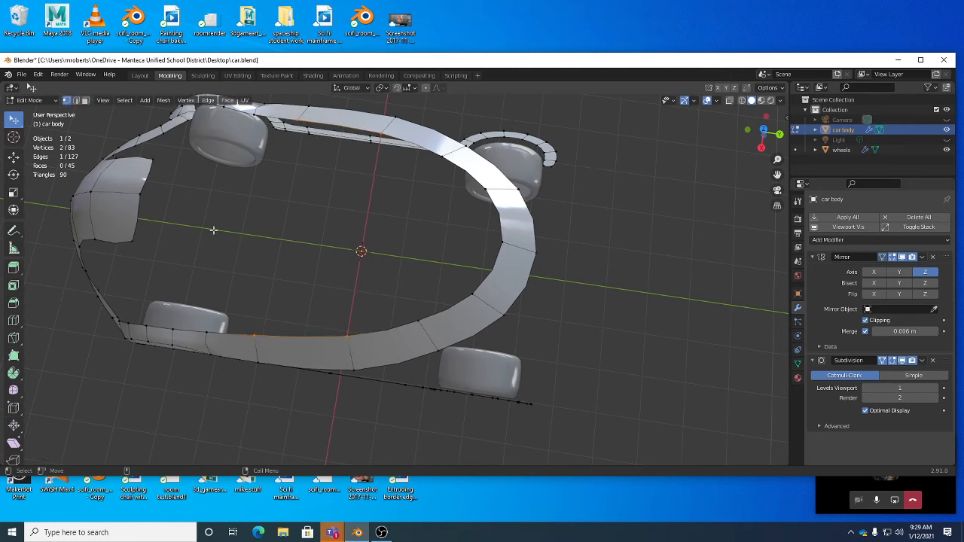
{"action": "key", "text": "2"}
{"action": "key", "text": "3"}
{"action": "middle_click_drag", "start_coordinate": [438, 324], "coordinate": [381, 360]}
{"action": "left_click", "coordinate": [366, 370]}
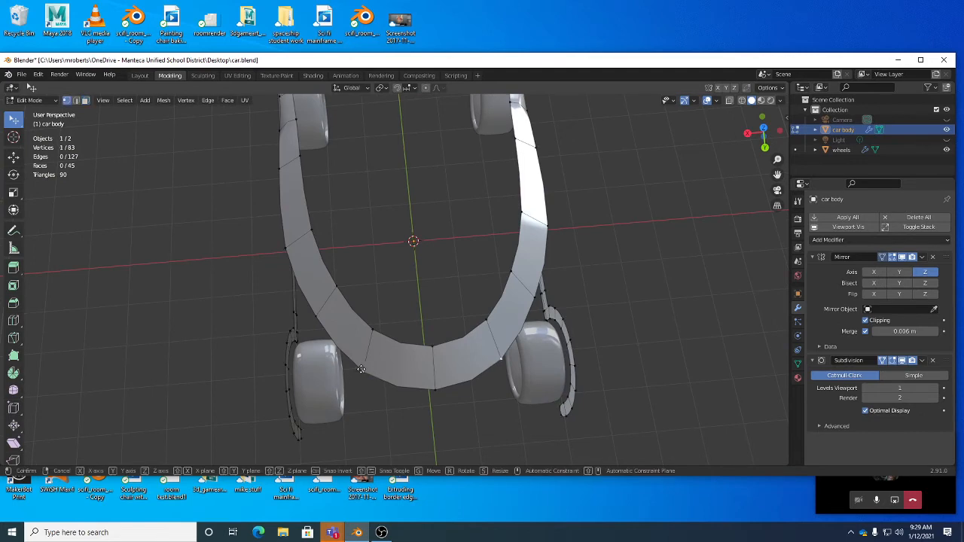
{"action": "key", "text": "g"}
{"action": "left_click", "coordinate": [350, 364]}
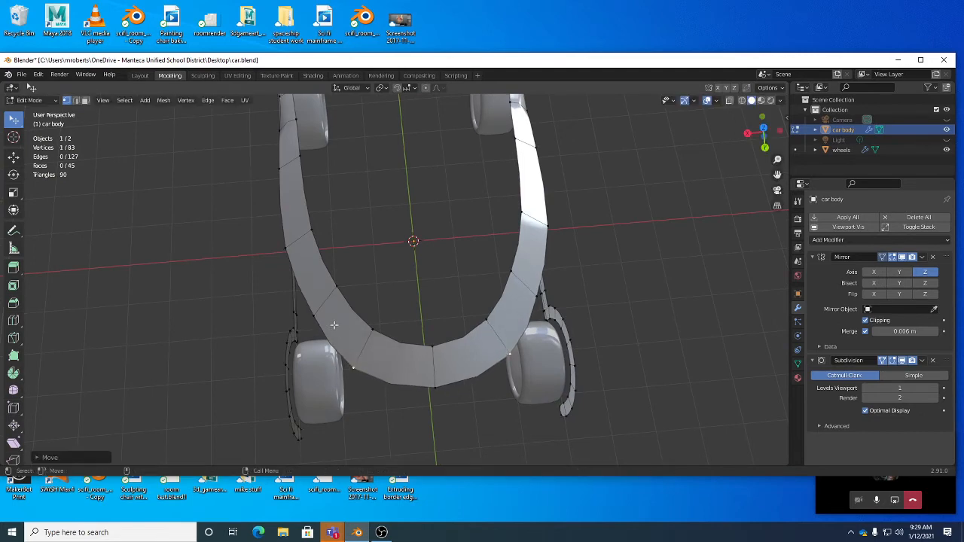
Lower two cross edges along the side strip slightly to smooth its slope, and save the file.
{"action": "middle_click_drag", "start_coordinate": [316, 317], "coordinate": [416, 245]}
{"action": "left_click", "coordinate": [416, 246]}
{"action": "key", "text": "g"}
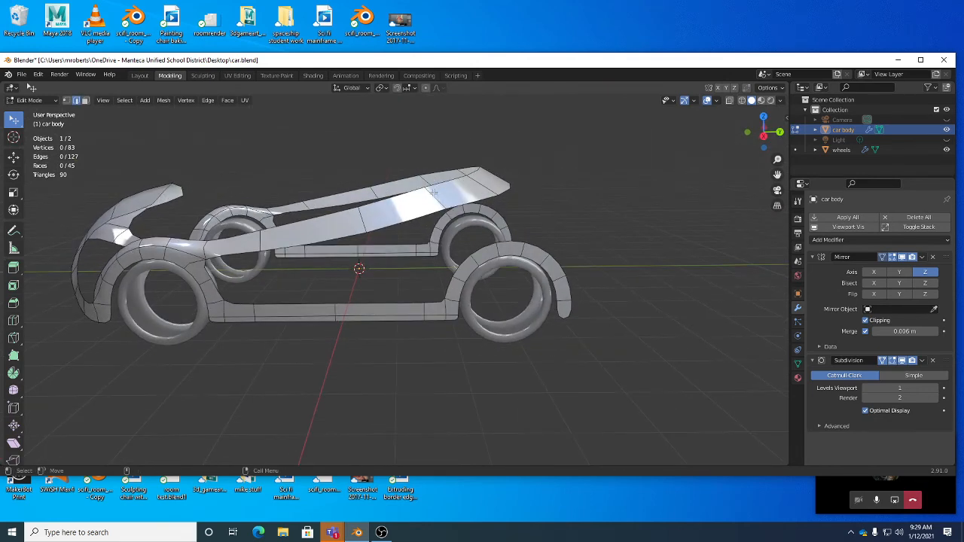
{"action": "left_click", "coordinate": [432, 203]}
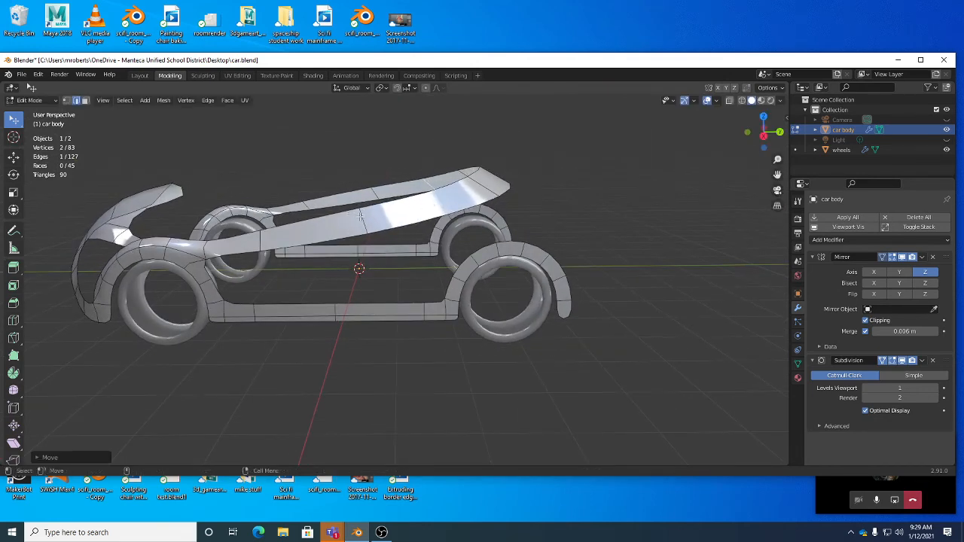
{"action": "left_click_drag", "start_coordinate": [360, 217], "coordinate": [359, 226]}
{"action": "middle_click_drag", "start_coordinate": [431, 228], "coordinate": [483, 232]}
{"action": "key", "text": "ctrl+s"}
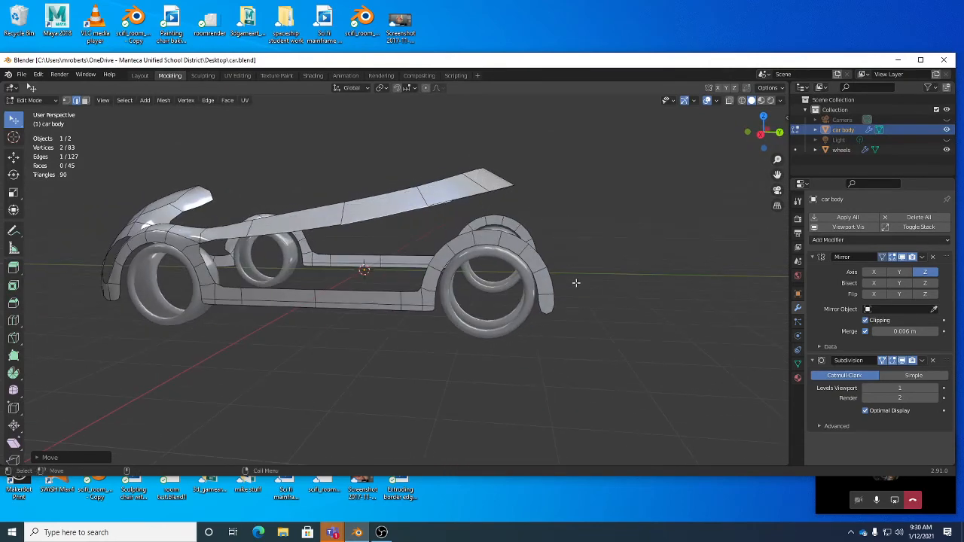
Extrude the strip's rear centre edge backward and downward twice, the second time by about 1.22 m, to form a tail panel.
{"action": "middle_click_drag", "start_coordinate": [574, 241], "coordinate": [467, 281]}
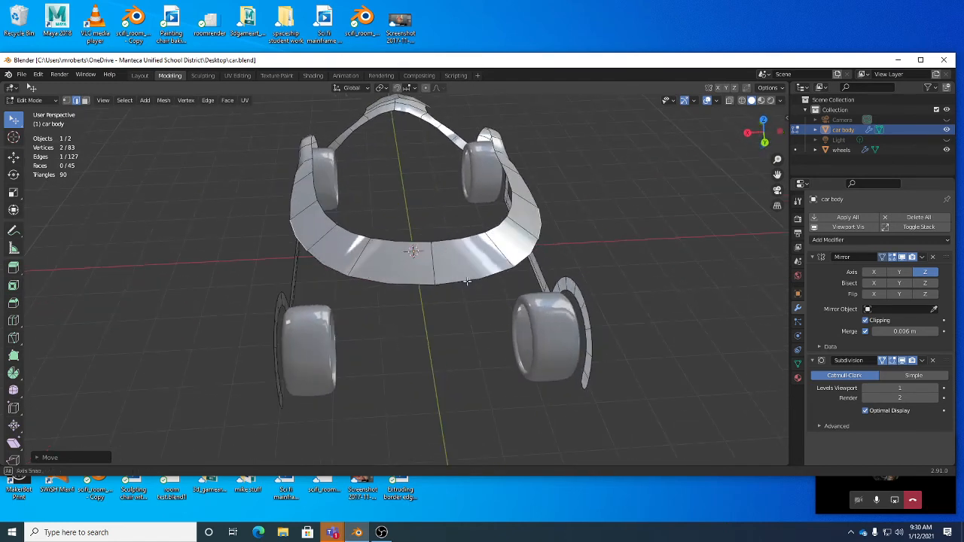
{"action": "middle_click_drag", "start_coordinate": [403, 284], "coordinate": [503, 257]}
{"action": "key", "text": "ctrl+e"}
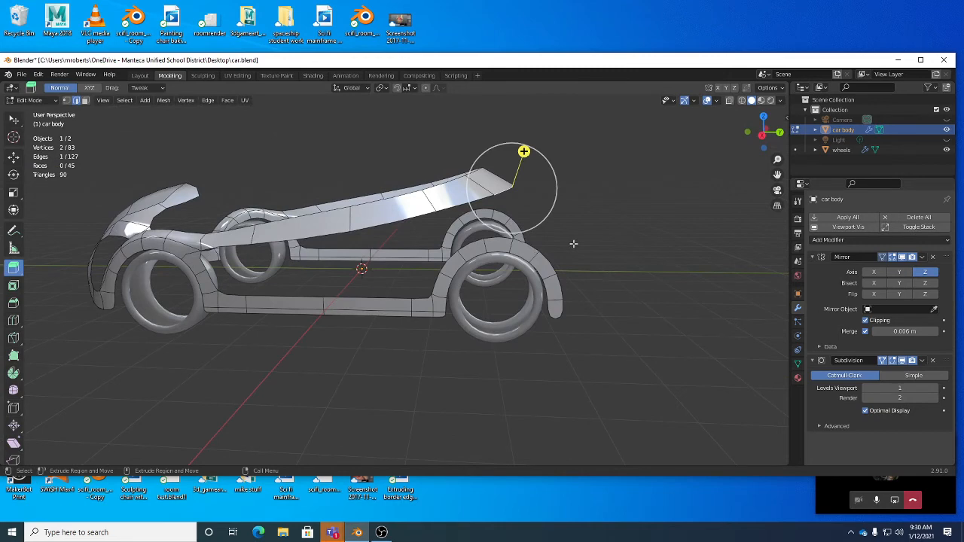
{"action": "key", "text": "e"}
{"action": "left_click", "coordinate": [608, 254]}
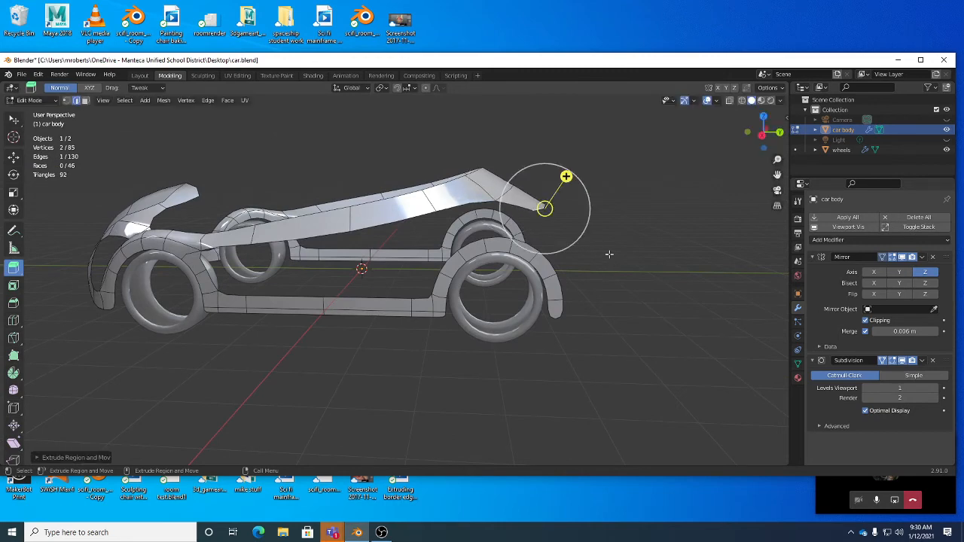
{"action": "key", "text": "e"}
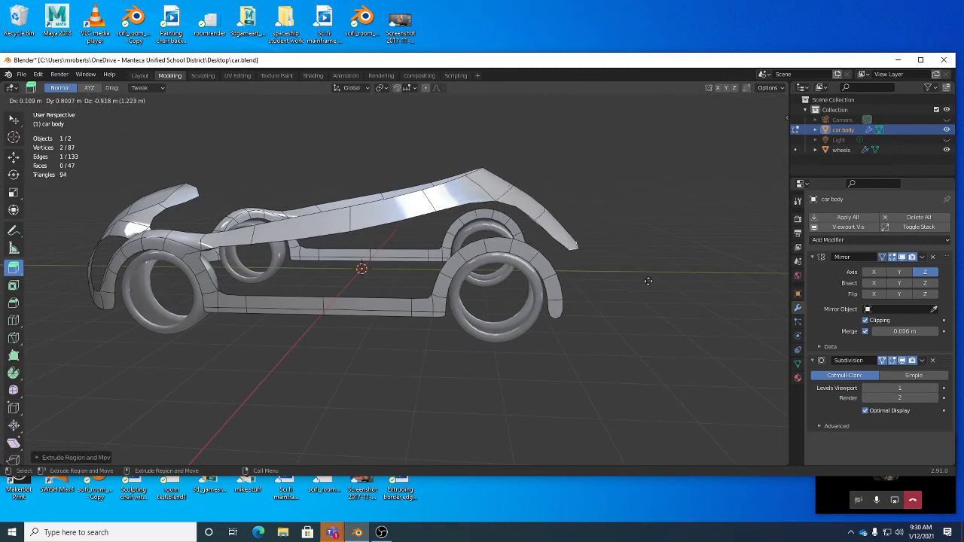
{"action": "left_click", "coordinate": [648, 283]}
{"action": "middle_click_drag", "start_coordinate": [648, 283], "coordinate": [449, 305]}
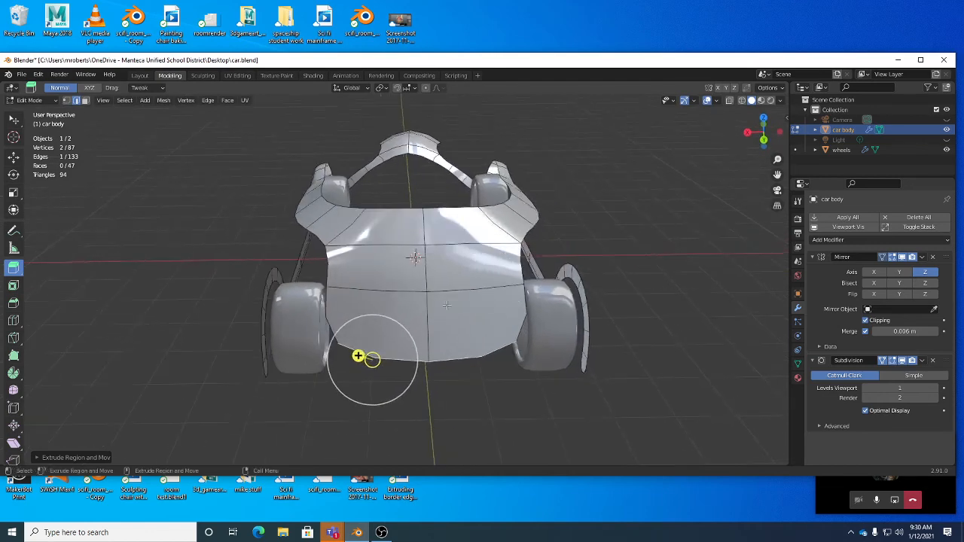
Move the side edge of the lowest tail face inward, and shift the tail's end edge slightly forward.
{"action": "key", "text": "w"}
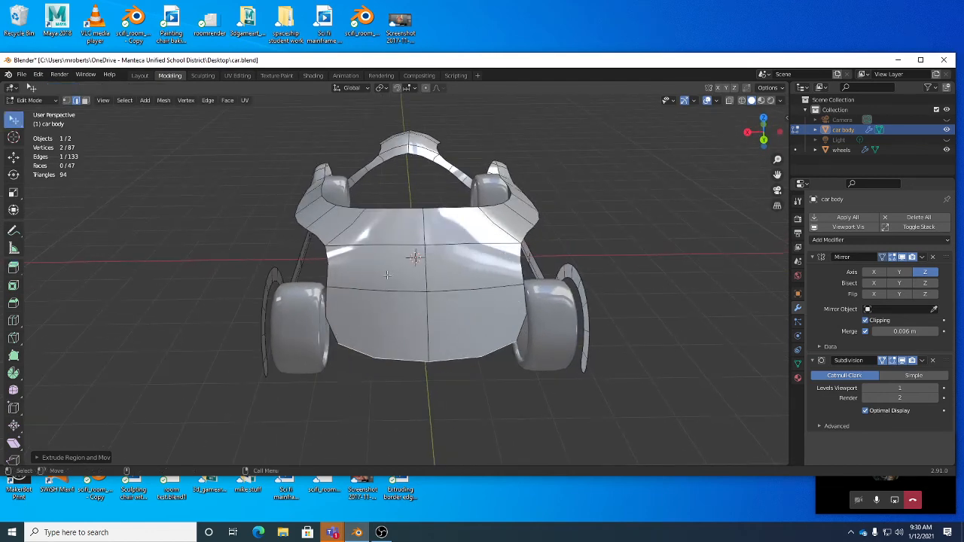
{"action": "key", "text": "g"}
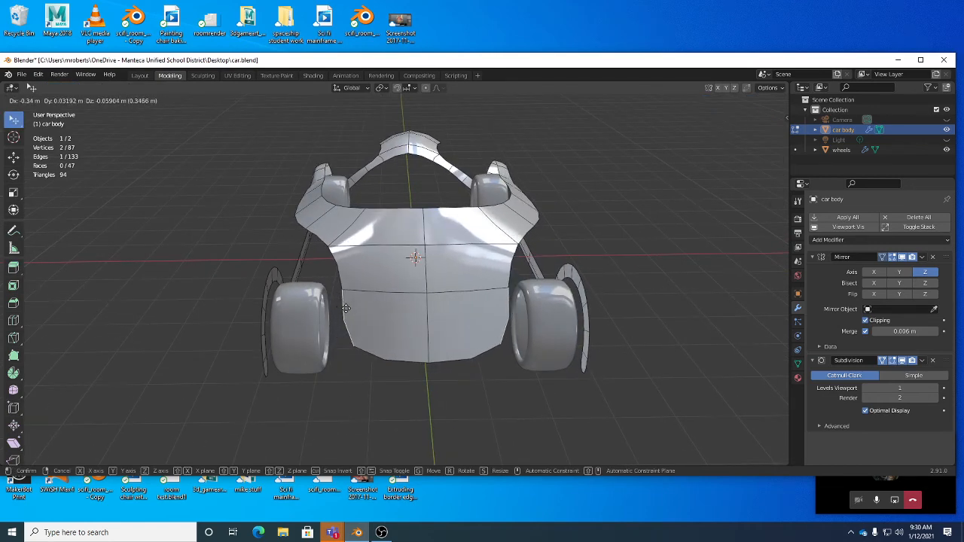
{"action": "left_click", "coordinate": [343, 255]}
{"action": "middle_click_drag", "start_coordinate": [343, 255], "coordinate": [572, 219]}
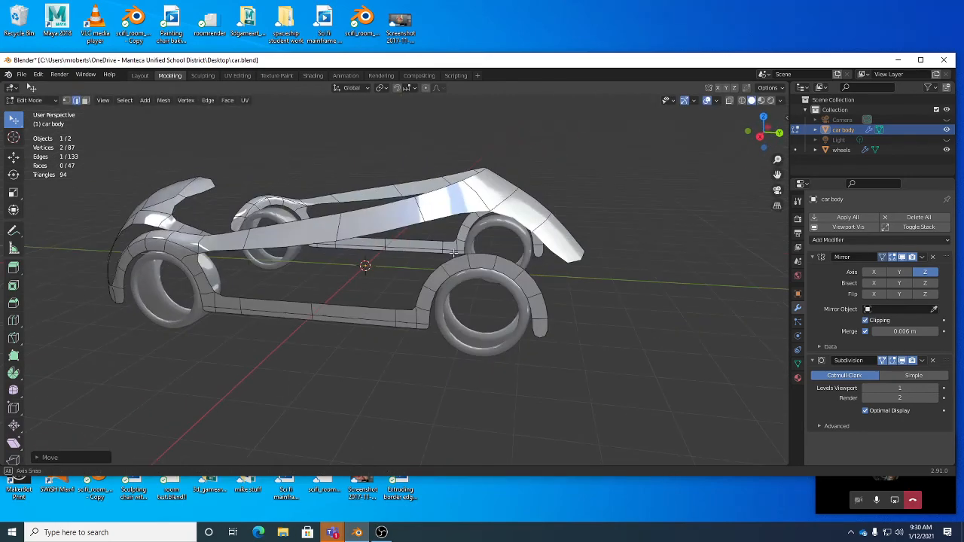
{"action": "middle_click_drag", "start_coordinate": [584, 255], "coordinate": [583, 247]}
{"action": "left_click_drag", "start_coordinate": [581, 251], "coordinate": [574, 249]}
{"action": "middle_click_drag", "start_coordinate": [574, 249], "coordinate": [586, 240]}
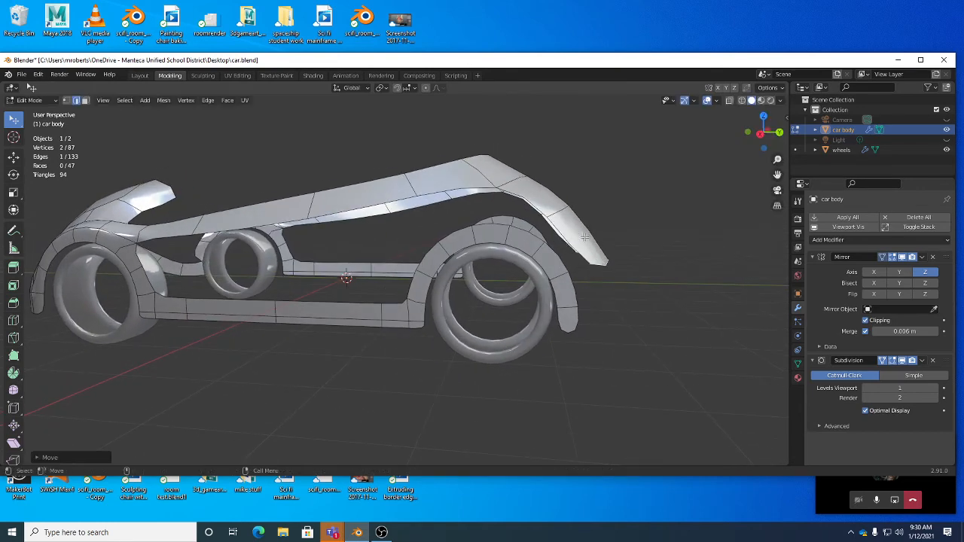
Add one loop cut across the lowest tail face and move the new edge outward to round the tail.
{"action": "key", "text": "ctrl+r"}
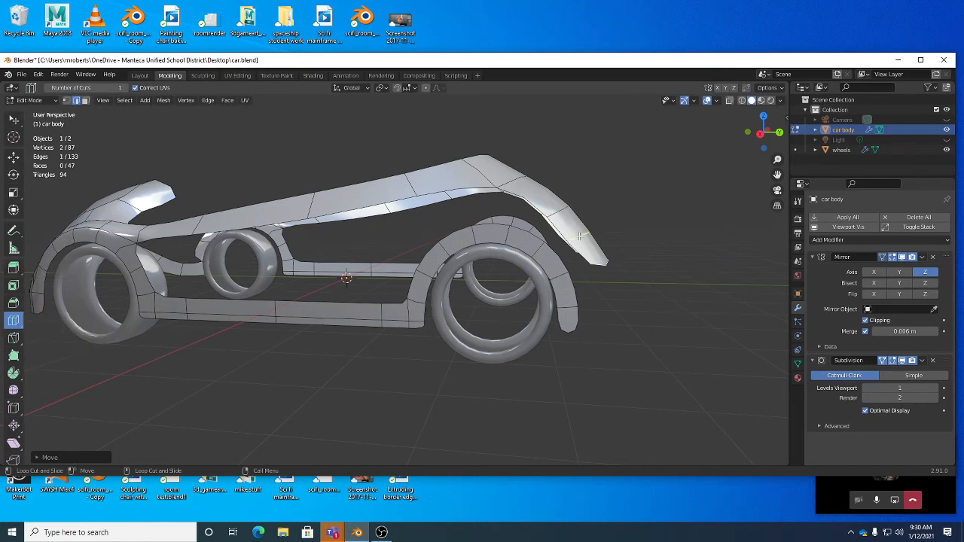
{"action": "middle_click_drag", "start_coordinate": [602, 239], "coordinate": [587, 259]}
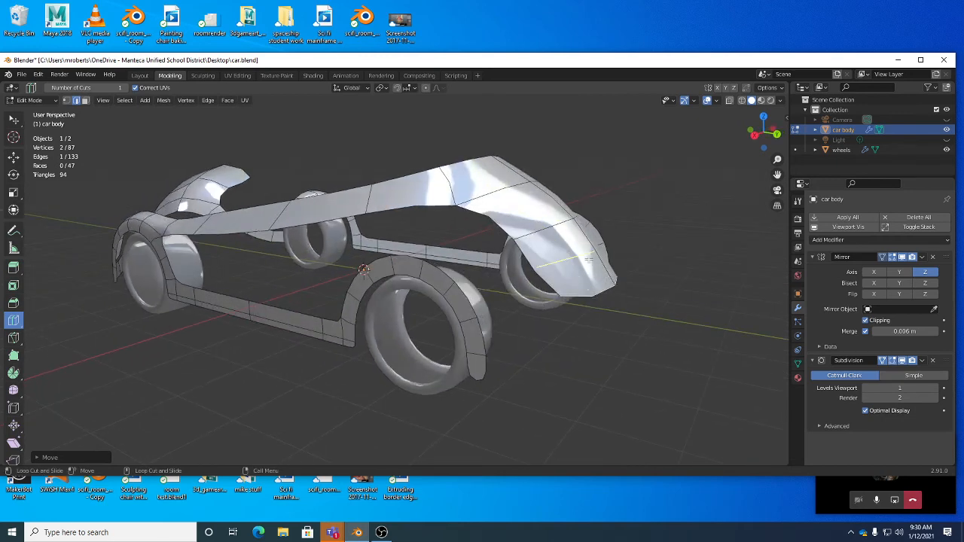
{"action": "left_click", "coordinate": [588, 258]}
{"action": "middle_click_drag", "start_coordinate": [588, 258], "coordinate": [624, 265]}
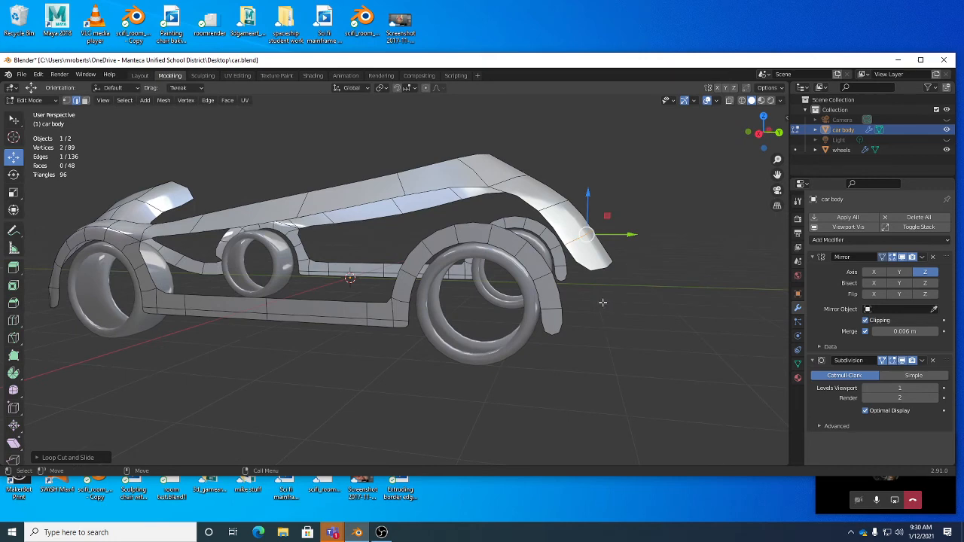
{"action": "key", "text": "g"}
{"action": "left_click", "coordinate": [615, 295]}
{"action": "middle_click_drag", "start_coordinate": [590, 274], "coordinate": [599, 271]}
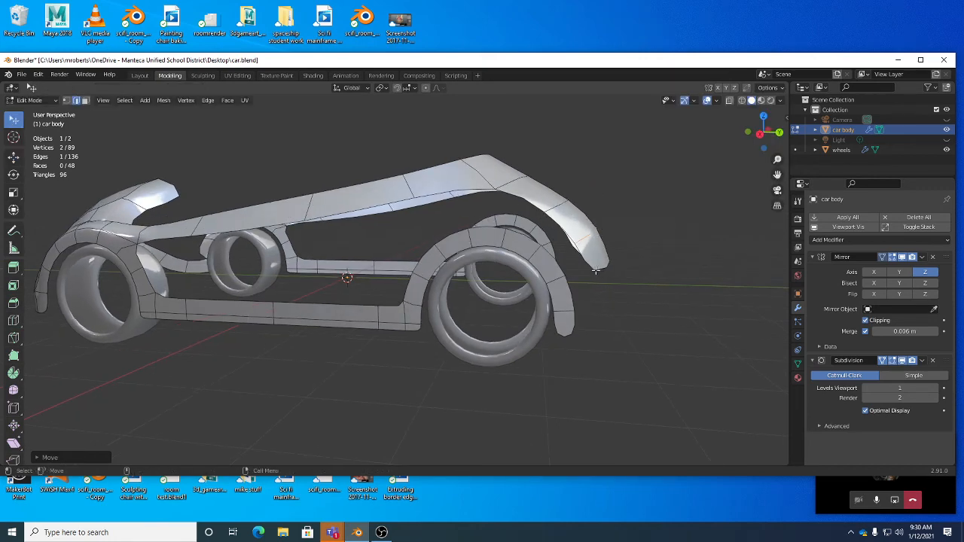
In vertex selection mode, raise the tail's upper centreline vertex slightly, and shift the side vertices below it down and back.
{"action": "left_click", "coordinate": [567, 198]}
{"action": "key", "text": "g"}
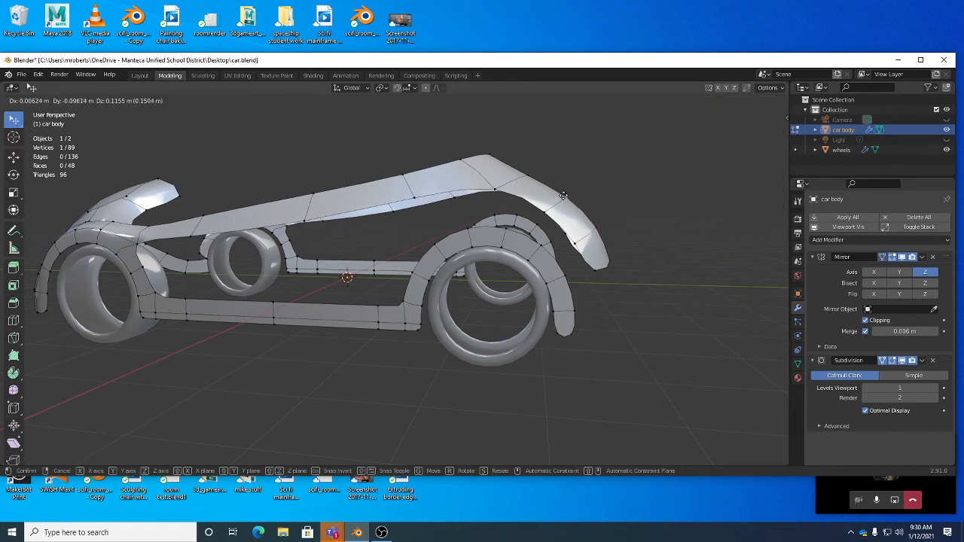
{"action": "left_click", "coordinate": [567, 197]}
{"action": "mouse_move", "coordinate": [560, 225]}
{"action": "middle_mouse_down"}
{"action": "mouse_move", "coordinate": [548, 223]}
{"action": "mouse_move", "coordinate": [561, 222]}
{"action": "middle_mouse_up"}
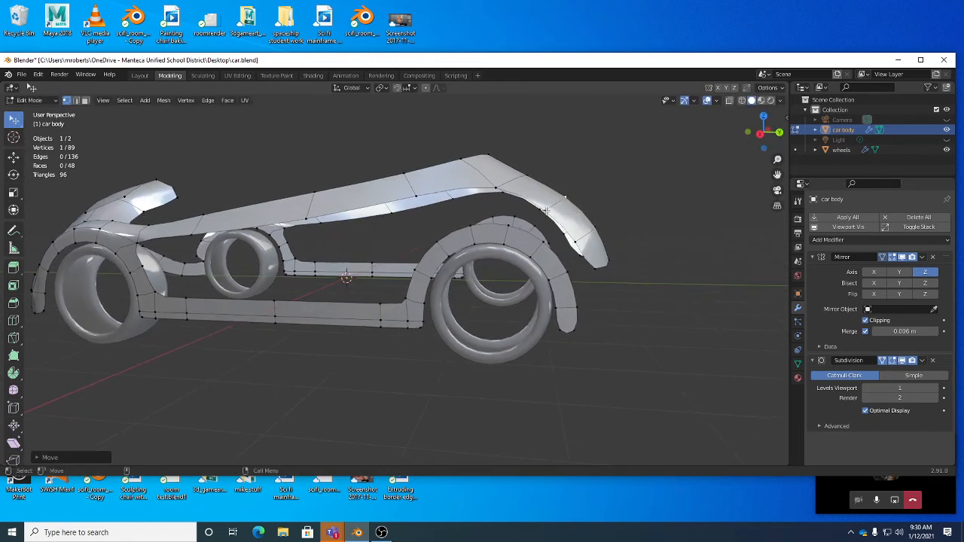
{"action": "key", "text": "g"}
{"action": "left_click", "coordinate": [561, 233]}
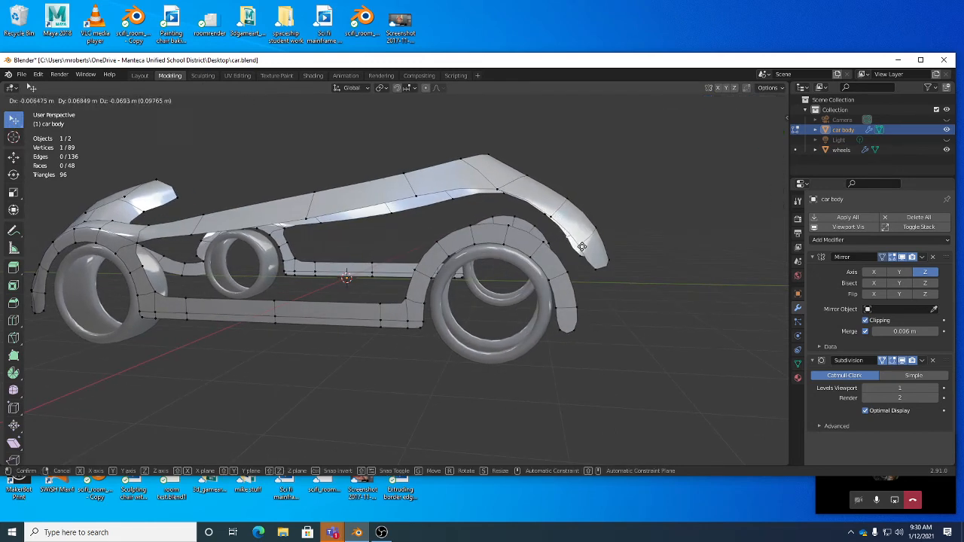
Try to bridge the tail panel's side edges to the rear fender's border using three selected edges.
{"action": "middle_click_drag", "start_coordinate": [576, 242], "coordinate": [531, 297]}
{"action": "left_click", "coordinate": [564, 280]}
{"action": "left_click", "coordinate": [536, 280], "text": "shift"}
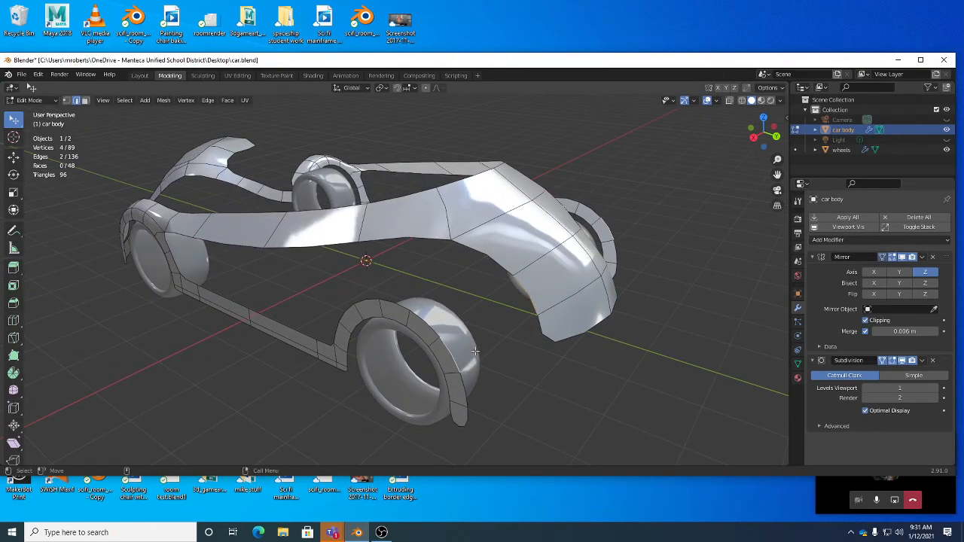
{"action": "left_click", "coordinate": [497, 268], "text": "shift"}
{"action": "right_click", "coordinate": [545, 352]}
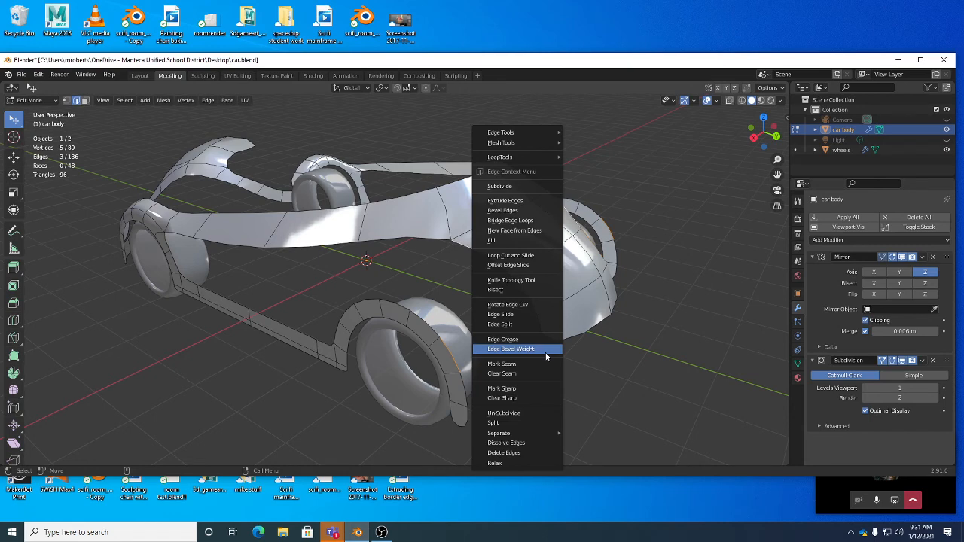
{"action": "left_click", "coordinate": [528, 220]}
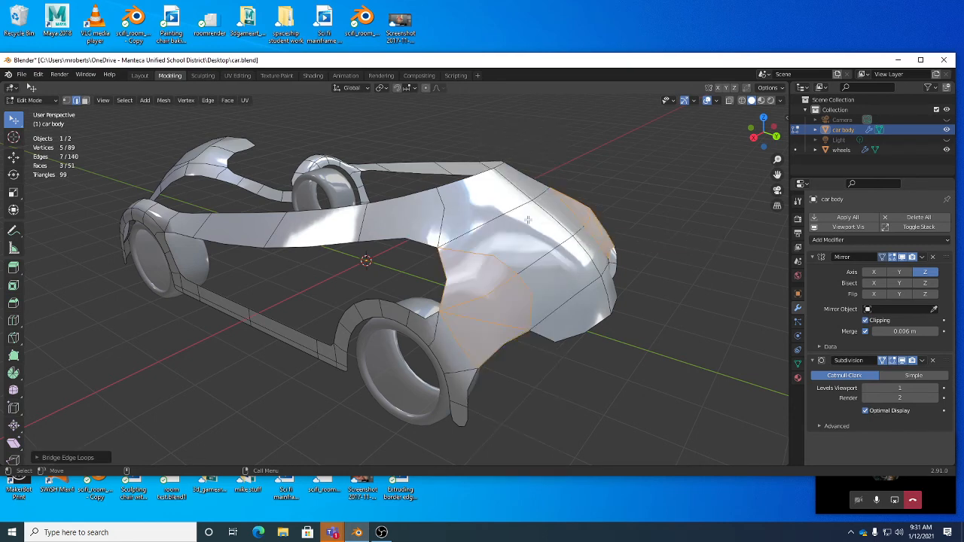
Delete the faces bridging the tail panel and the rear fender.
{"action": "middle_click_drag", "start_coordinate": [529, 298], "coordinate": [457, 254]}
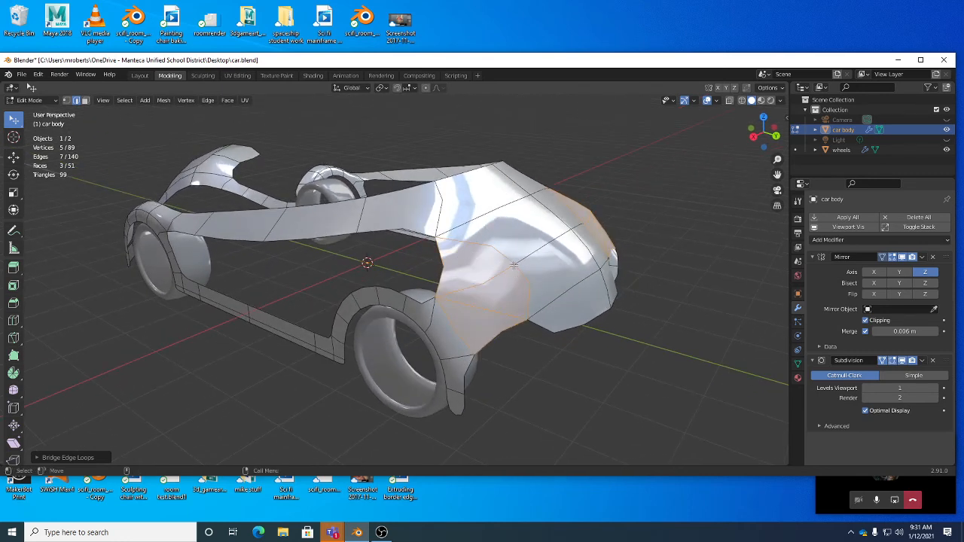
{"action": "key", "text": "x"}
{"action": "left_click", "coordinate": [476, 312]}
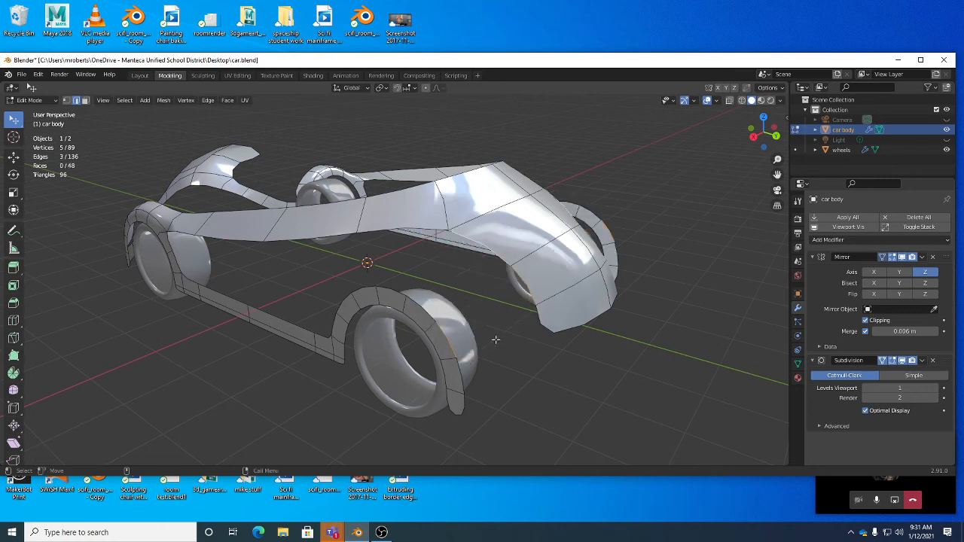
Bridge one rear fender border edge with one lower side edge of the tail panel to form a single connecting face.
{"action": "middle_click_drag", "start_coordinate": [512, 346], "coordinate": [550, 379]}
{"action": "left_click", "coordinate": [521, 377]}
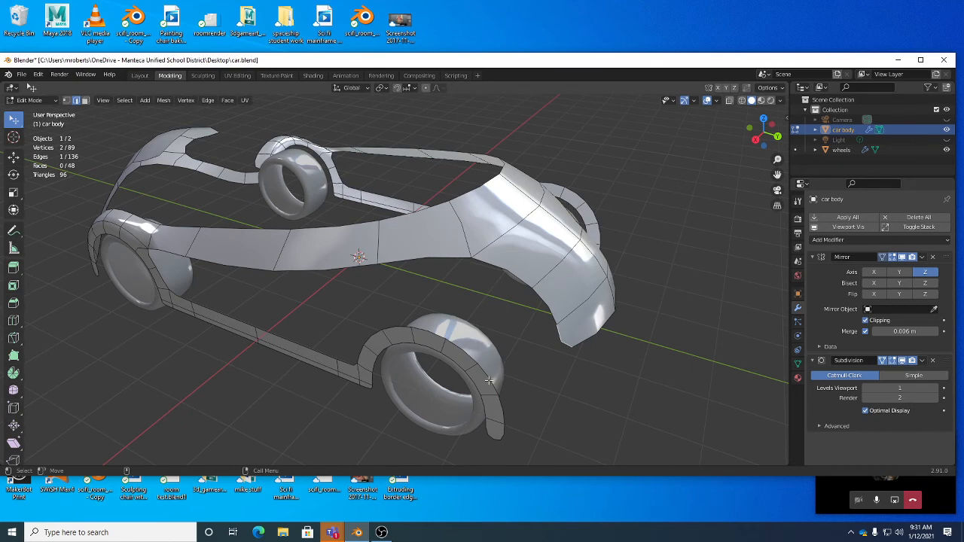
{"action": "left_click", "coordinate": [547, 310], "text": "shift"}
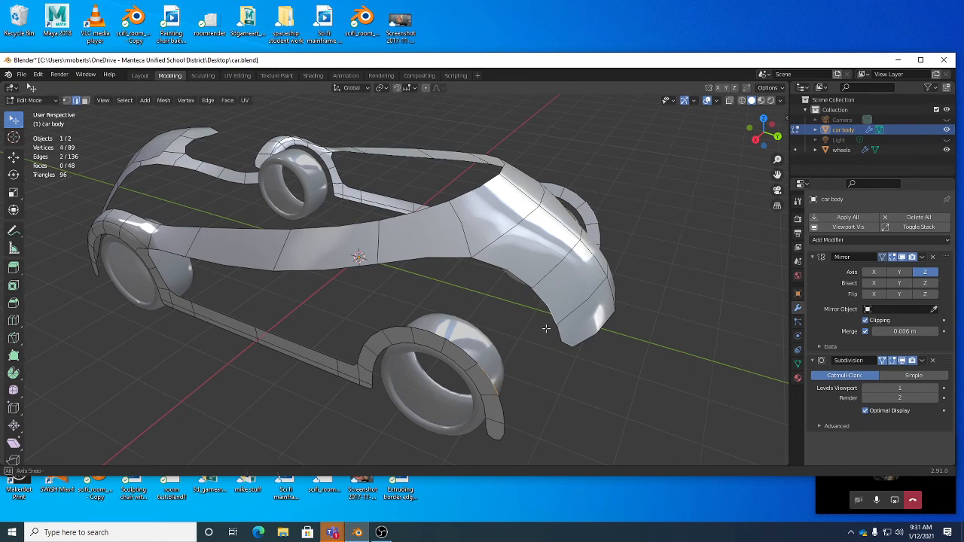
{"action": "middle_click_drag", "start_coordinate": [546, 329], "coordinate": [537, 285]}
{"action": "middle_click_drag", "start_coordinate": [485, 346], "coordinate": [494, 316]}
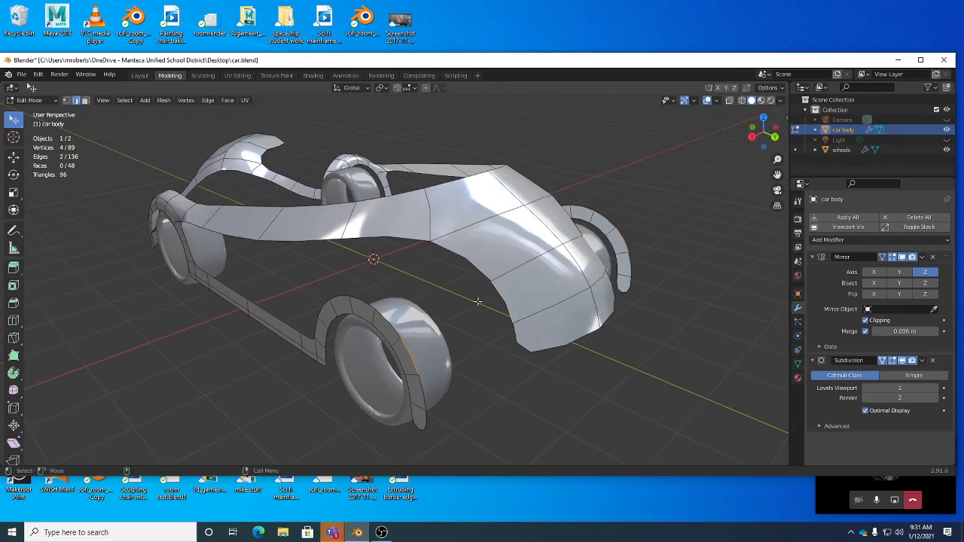
{"action": "right_click", "coordinate": [506, 373]}
{"action": "right_click", "coordinate": [468, 307]}
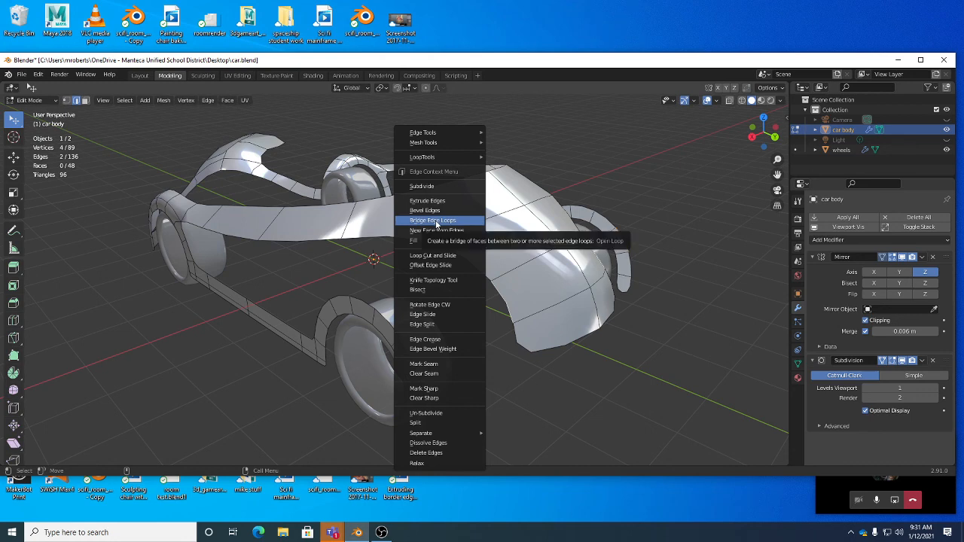
{"action": "left_click", "coordinate": [436, 221]}
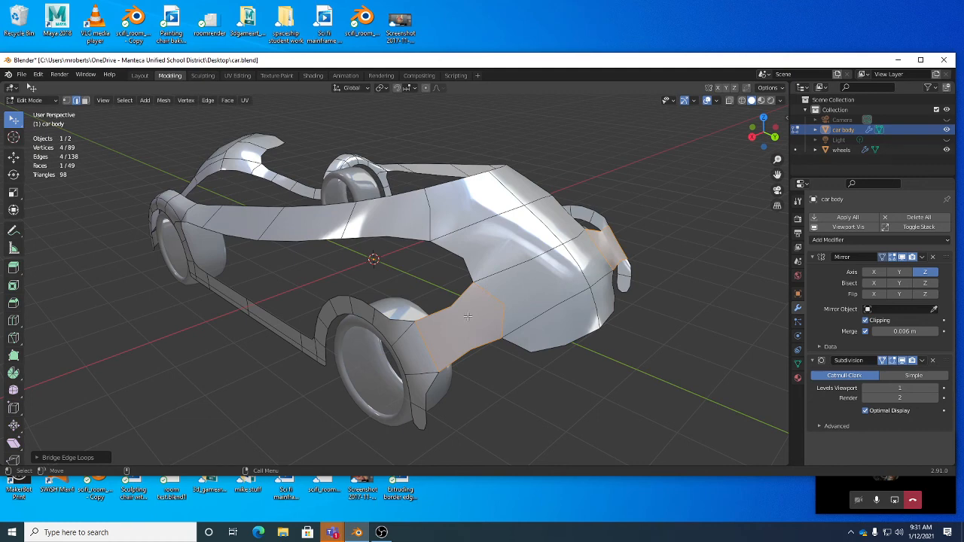
{"action": "middle_click_drag", "start_coordinate": [468, 315], "coordinate": [342, 320]}
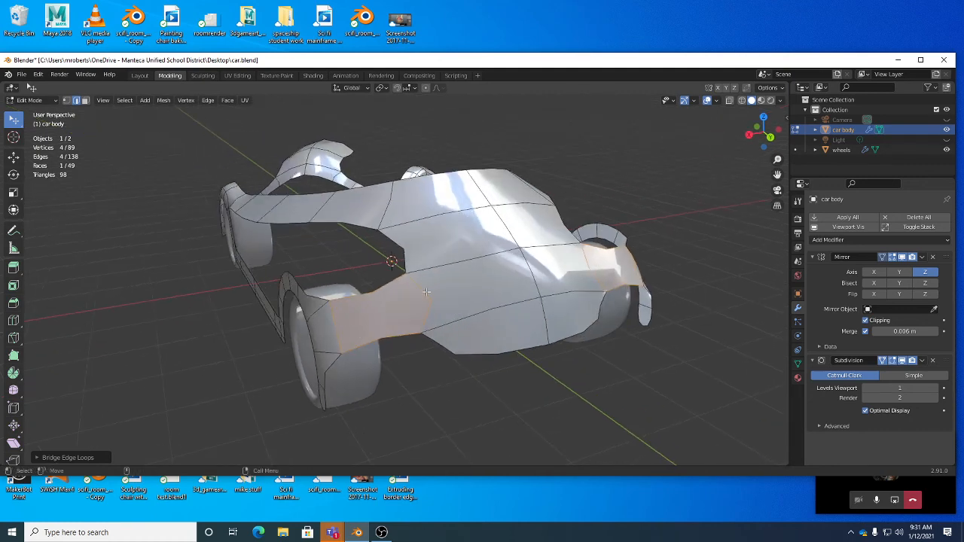
{"action": "left_click", "coordinate": [471, 414]}
{"action": "middle_click_drag", "start_coordinate": [471, 415], "coordinate": [483, 342]}
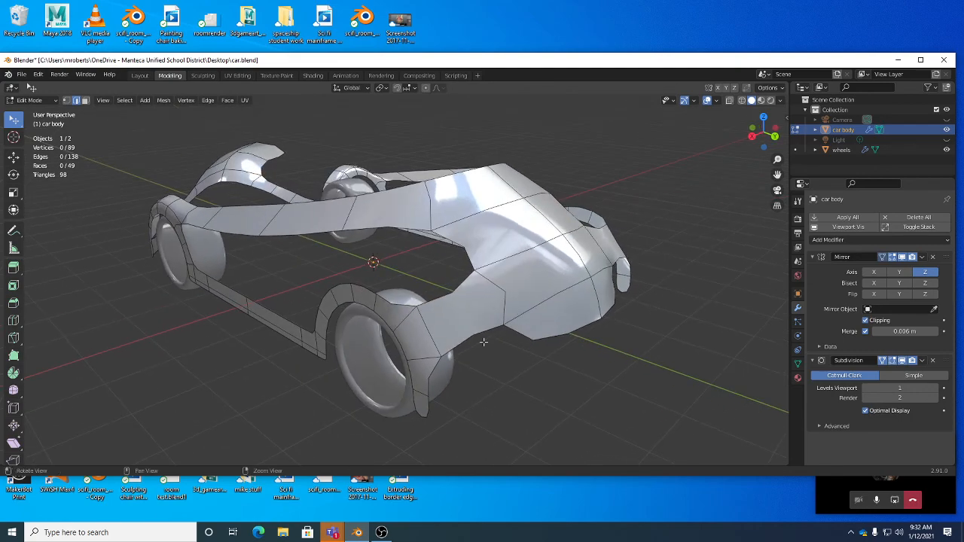
Add two loop cuts across the face connecting the tail panel to the rear fender.
{"action": "key", "text": "alt+c"}
{"action": "left_click", "coordinate": [518, 336]}
{"action": "left_click_drag", "start_coordinate": [522, 360], "coordinate": [520, 333], "text": "alt"}
{"action": "middle_click_drag", "start_coordinate": [520, 333], "coordinate": [303, 197]}
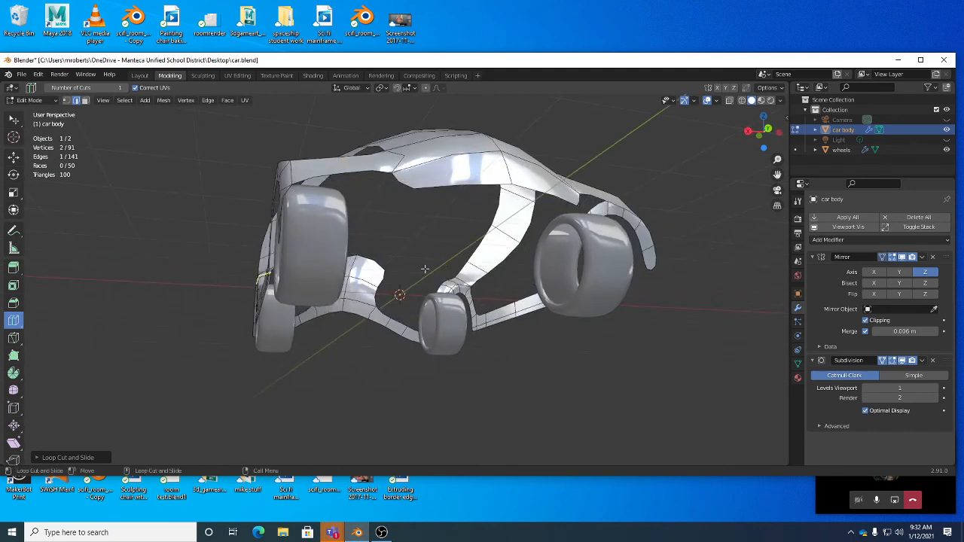
{"action": "left_click", "coordinate": [321, 165]}
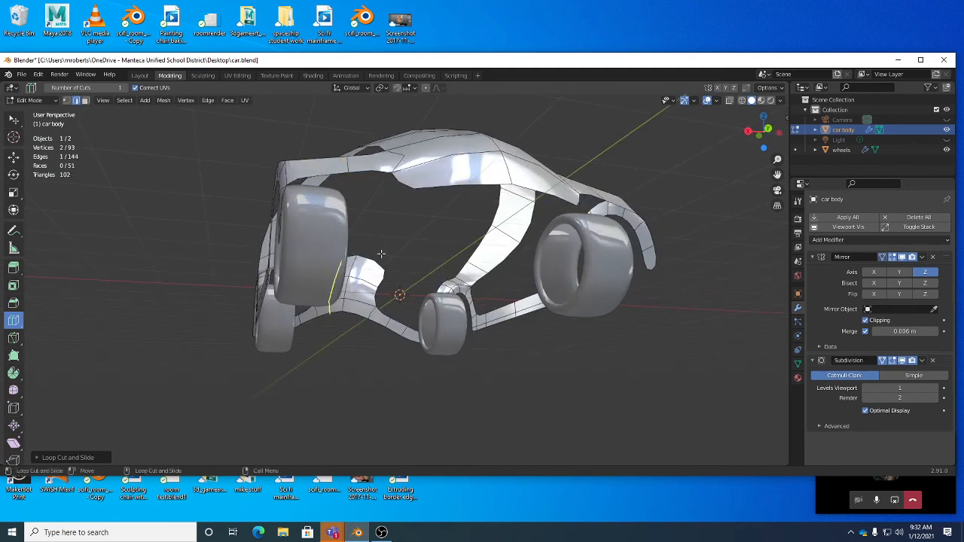
Raise one cut edge on the tail-to-fender connection, shift it slightly back and down to curve the surface, and save the file.
{"action": "key", "text": "w"}
{"action": "key", "text": "g"}
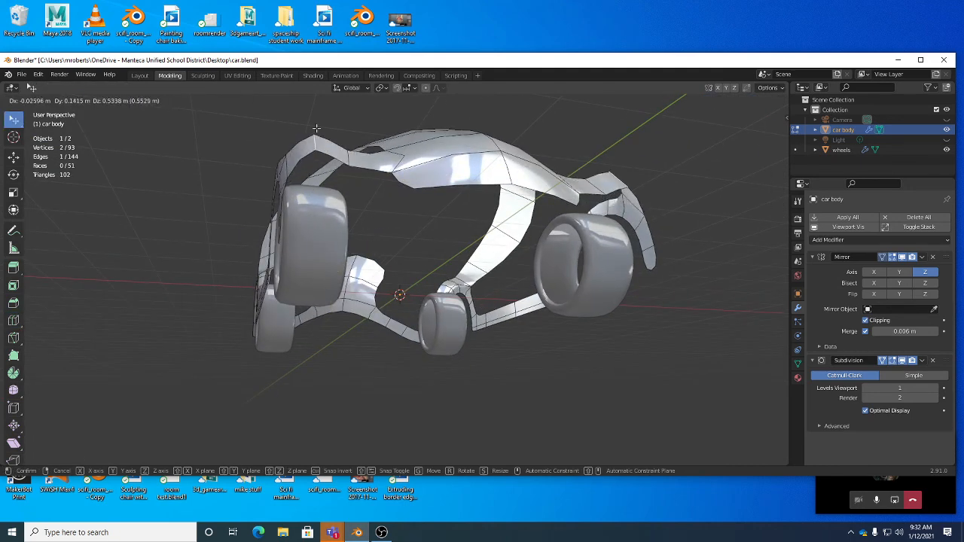
{"action": "left_click", "coordinate": [316, 129]}
{"action": "middle_click_drag", "start_coordinate": [316, 132], "coordinate": [525, 249]}
{"action": "key", "text": "g"}
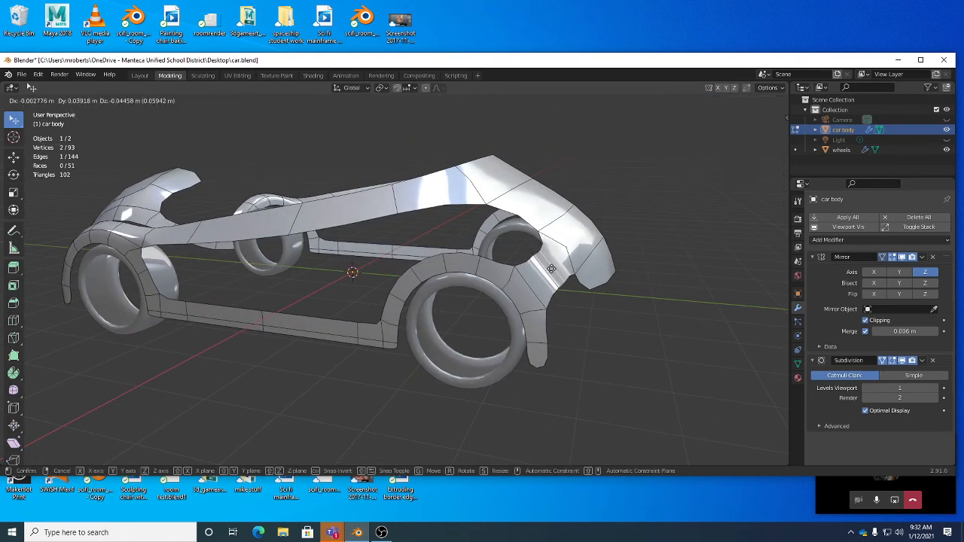
{"action": "left_click", "coordinate": [552, 269]}
{"action": "middle_click_drag", "start_coordinate": [551, 269], "coordinate": [589, 293]}
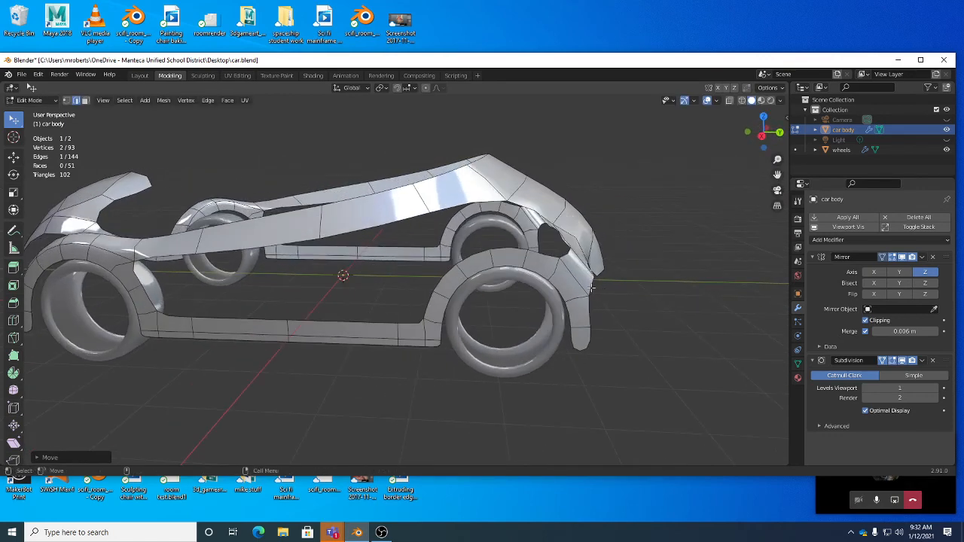
{"action": "key", "text": "ctrl+s"}
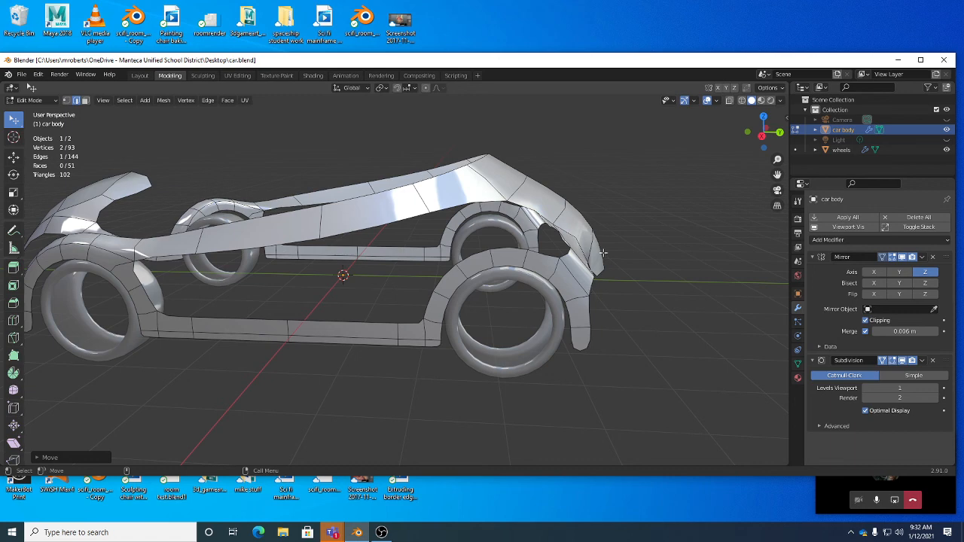
In vertex selection mode, nudge individual vertices along the side strip's upper edge to smooth its line towards the front.
{"action": "middle_click_drag", "start_coordinate": [603, 253], "coordinate": [524, 235]}
{"action": "key", "text": "1"}
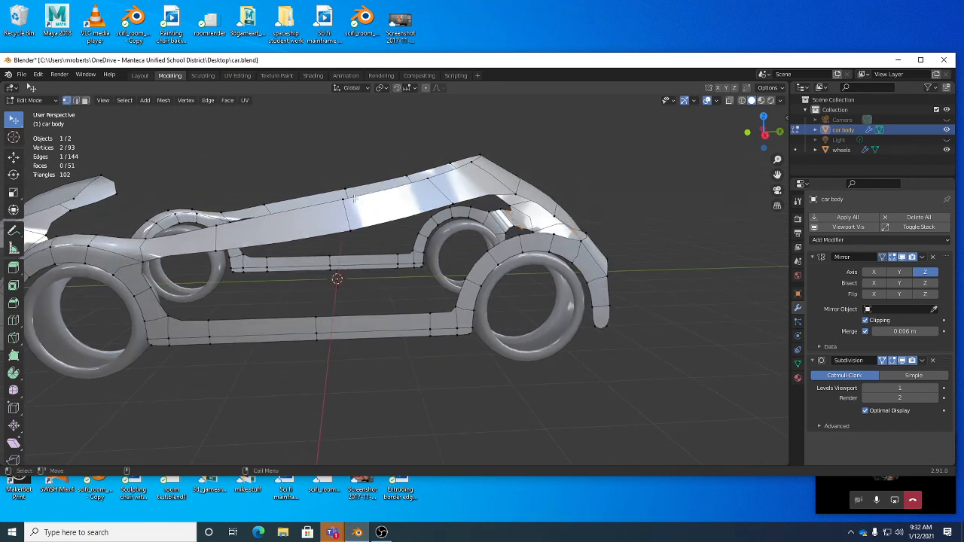
{"action": "left_click_drag", "start_coordinate": [344, 199], "coordinate": [345, 204]}
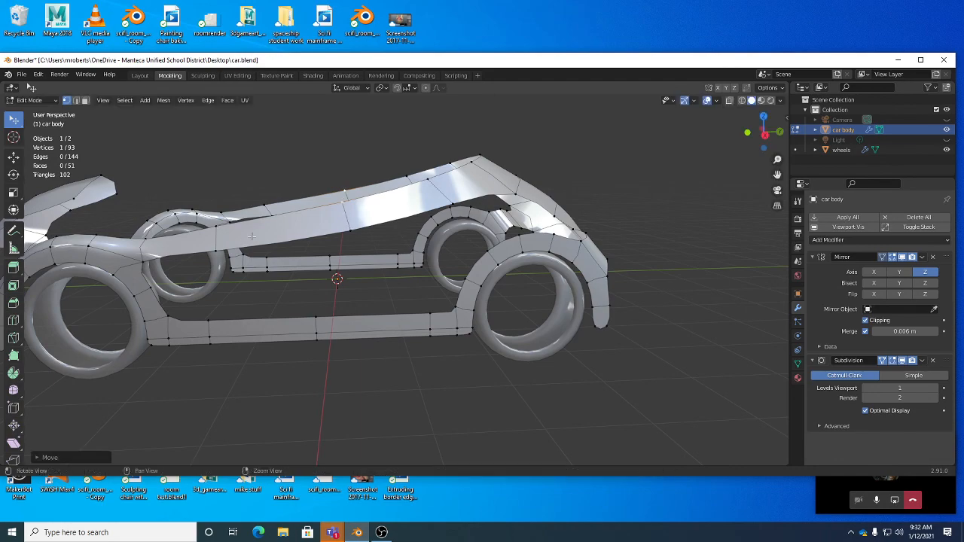
{"action": "middle_click_drag", "start_coordinate": [255, 244], "coordinate": [362, 211]}
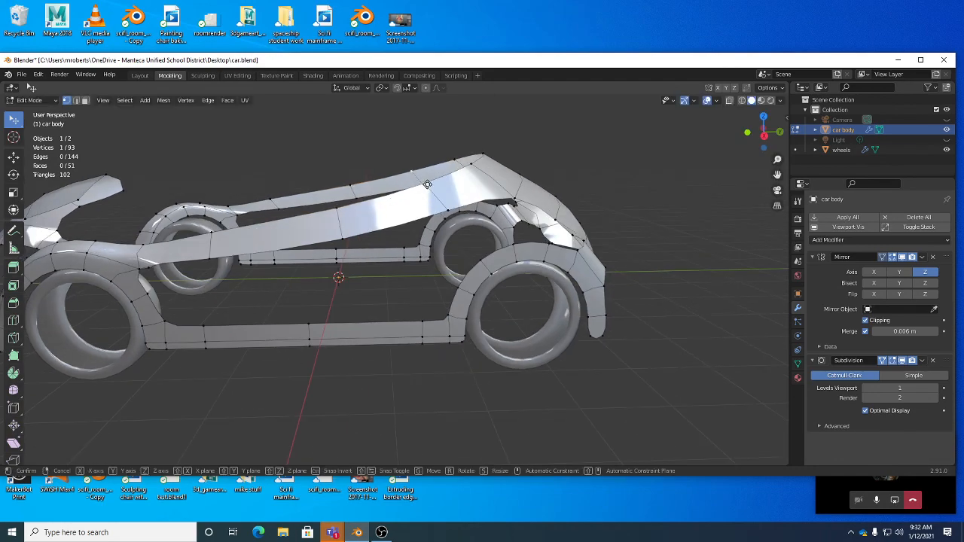
{"action": "middle_click_drag", "start_coordinate": [436, 191], "coordinate": [289, 226]}
{"action": "key", "text": "g"}
{"action": "left_click", "coordinate": [322, 207]}
In edge selection mode, raise the side strip's edge beside the front fender slightly and save the file.
{"action": "key", "text": "2"}
{"action": "left_click_drag", "start_coordinate": [209, 247], "coordinate": [212, 240]}
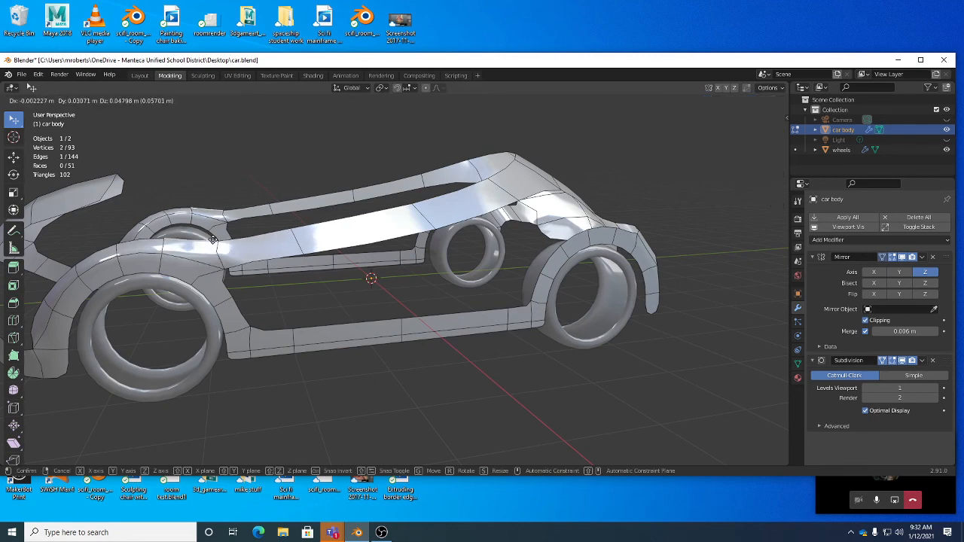
{"action": "left_click", "coordinate": [213, 239]}
{"action": "middle_click_drag", "start_coordinate": [213, 239], "coordinate": [403, 258]}
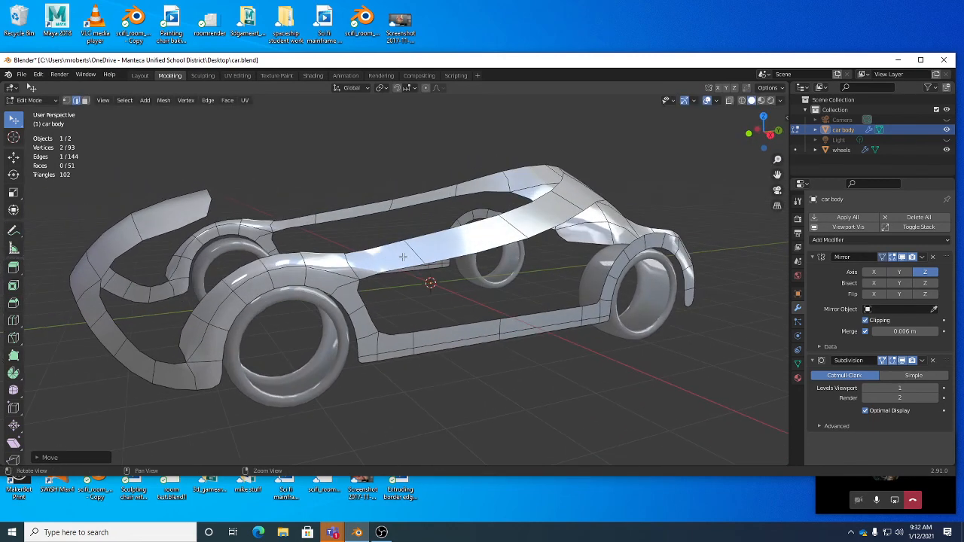
{"action": "key", "text": "ctrl+s"}
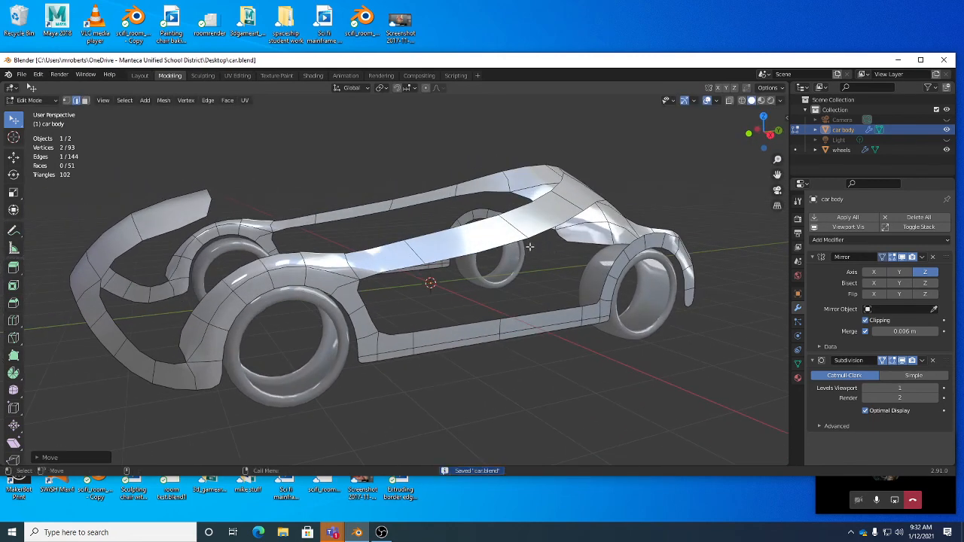
{"action": "middle_click_drag", "start_coordinate": [530, 246], "coordinate": [558, 272]}
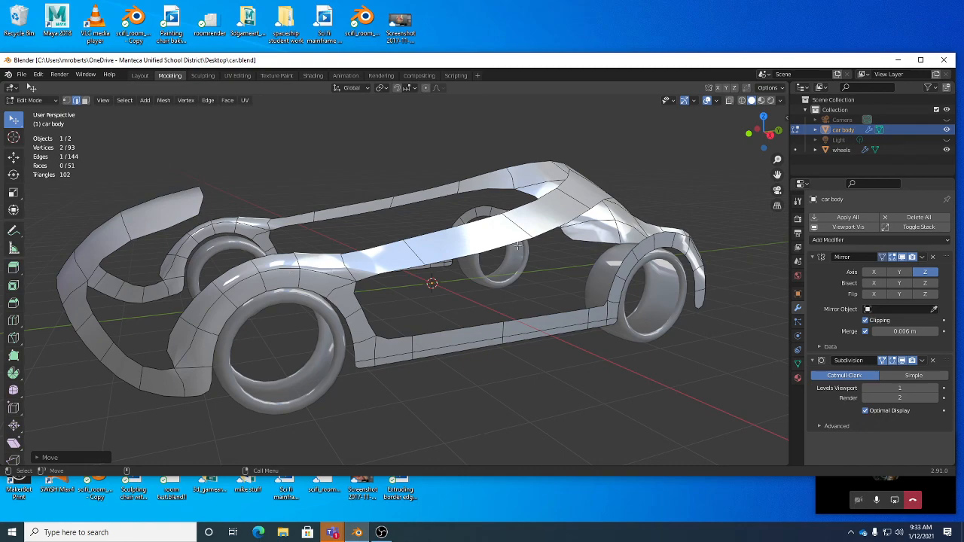
{"action": "middle_click_drag", "start_coordinate": [608, 200], "coordinate": [529, 363]}
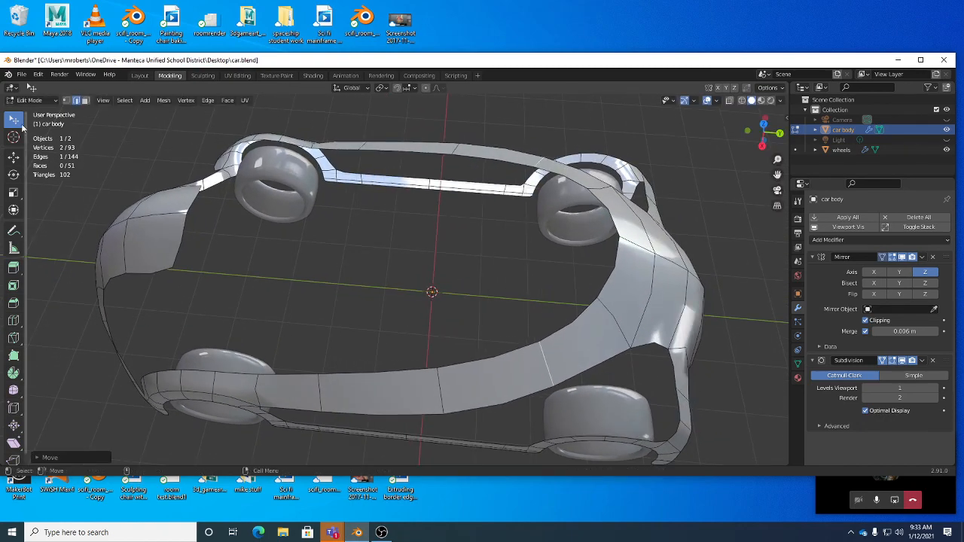
{"action": "middle_click_drag", "start_coordinate": [503, 325], "coordinate": [181, 278]}
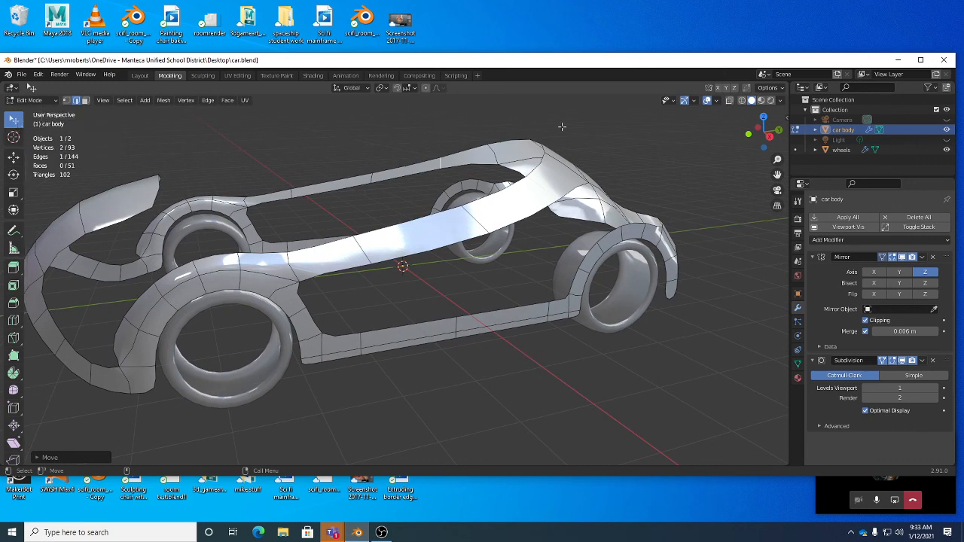
{"action": "left_click", "coordinate": [780, 100]}
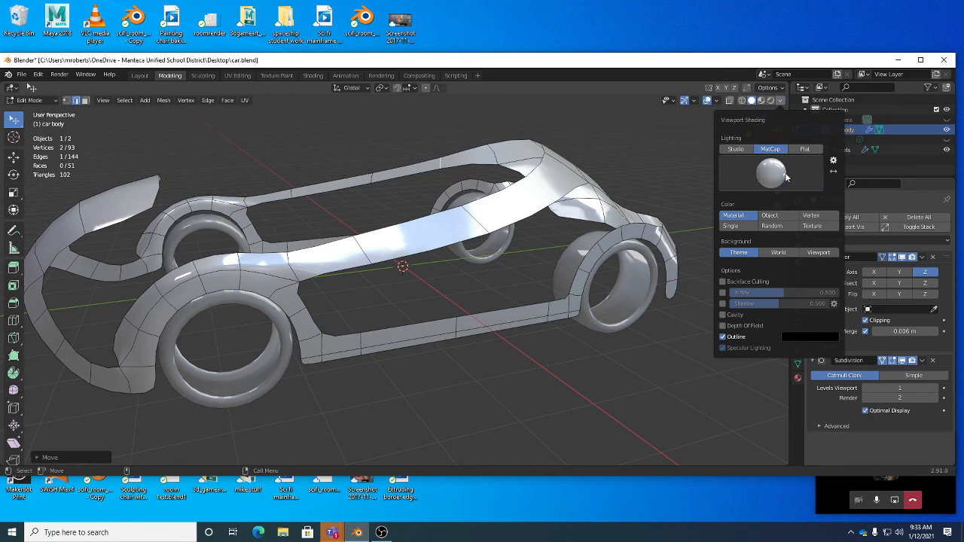
{"action": "mouse_move", "coordinate": [467, 279]}
{"action": "middle_mouse_down"}
{"action": "mouse_move", "coordinate": [499, 262]}
{"action": "mouse_move", "coordinate": [484, 259]}
{"action": "middle_mouse_up"}
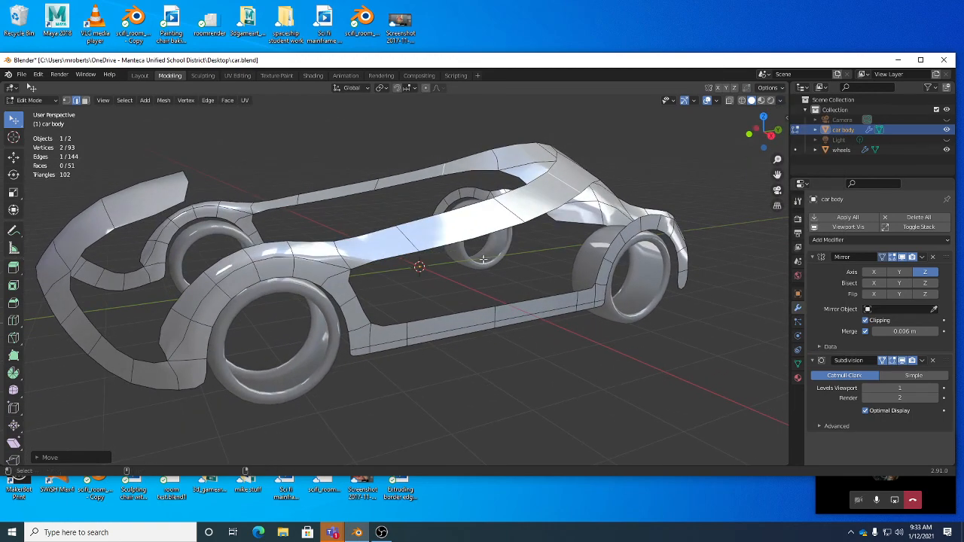
Save the car file and switch to OBS.
{"action": "key", "text": "ctrl+s"}
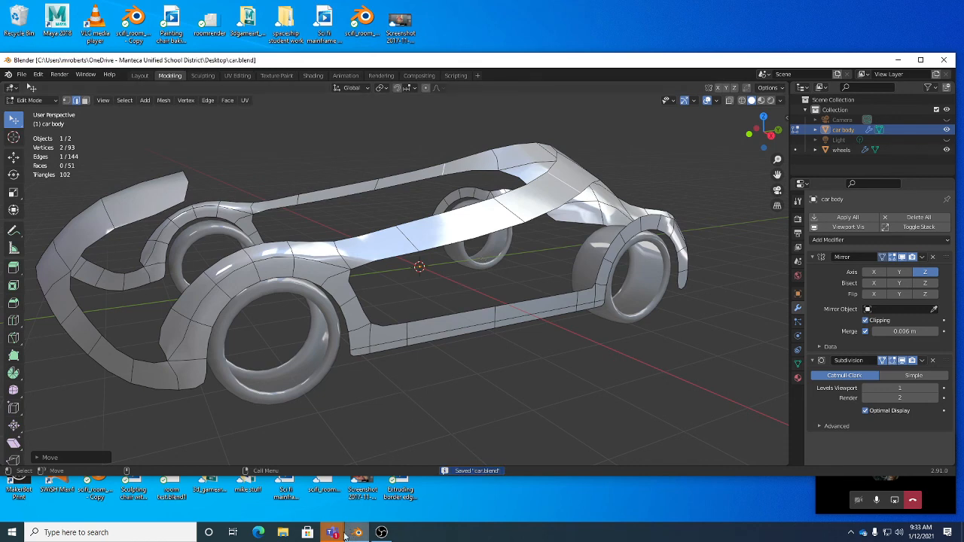
{"action": "left_click", "coordinate": [381, 532]}
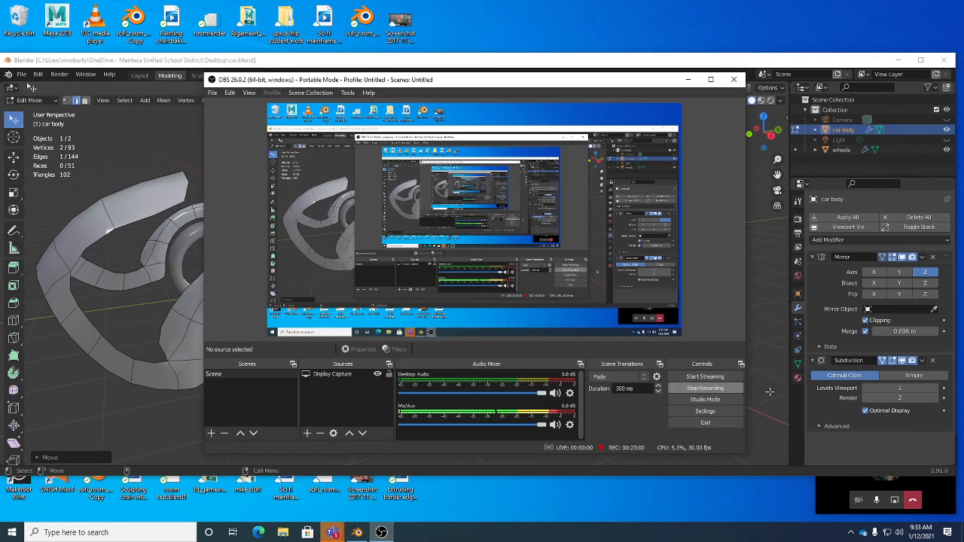